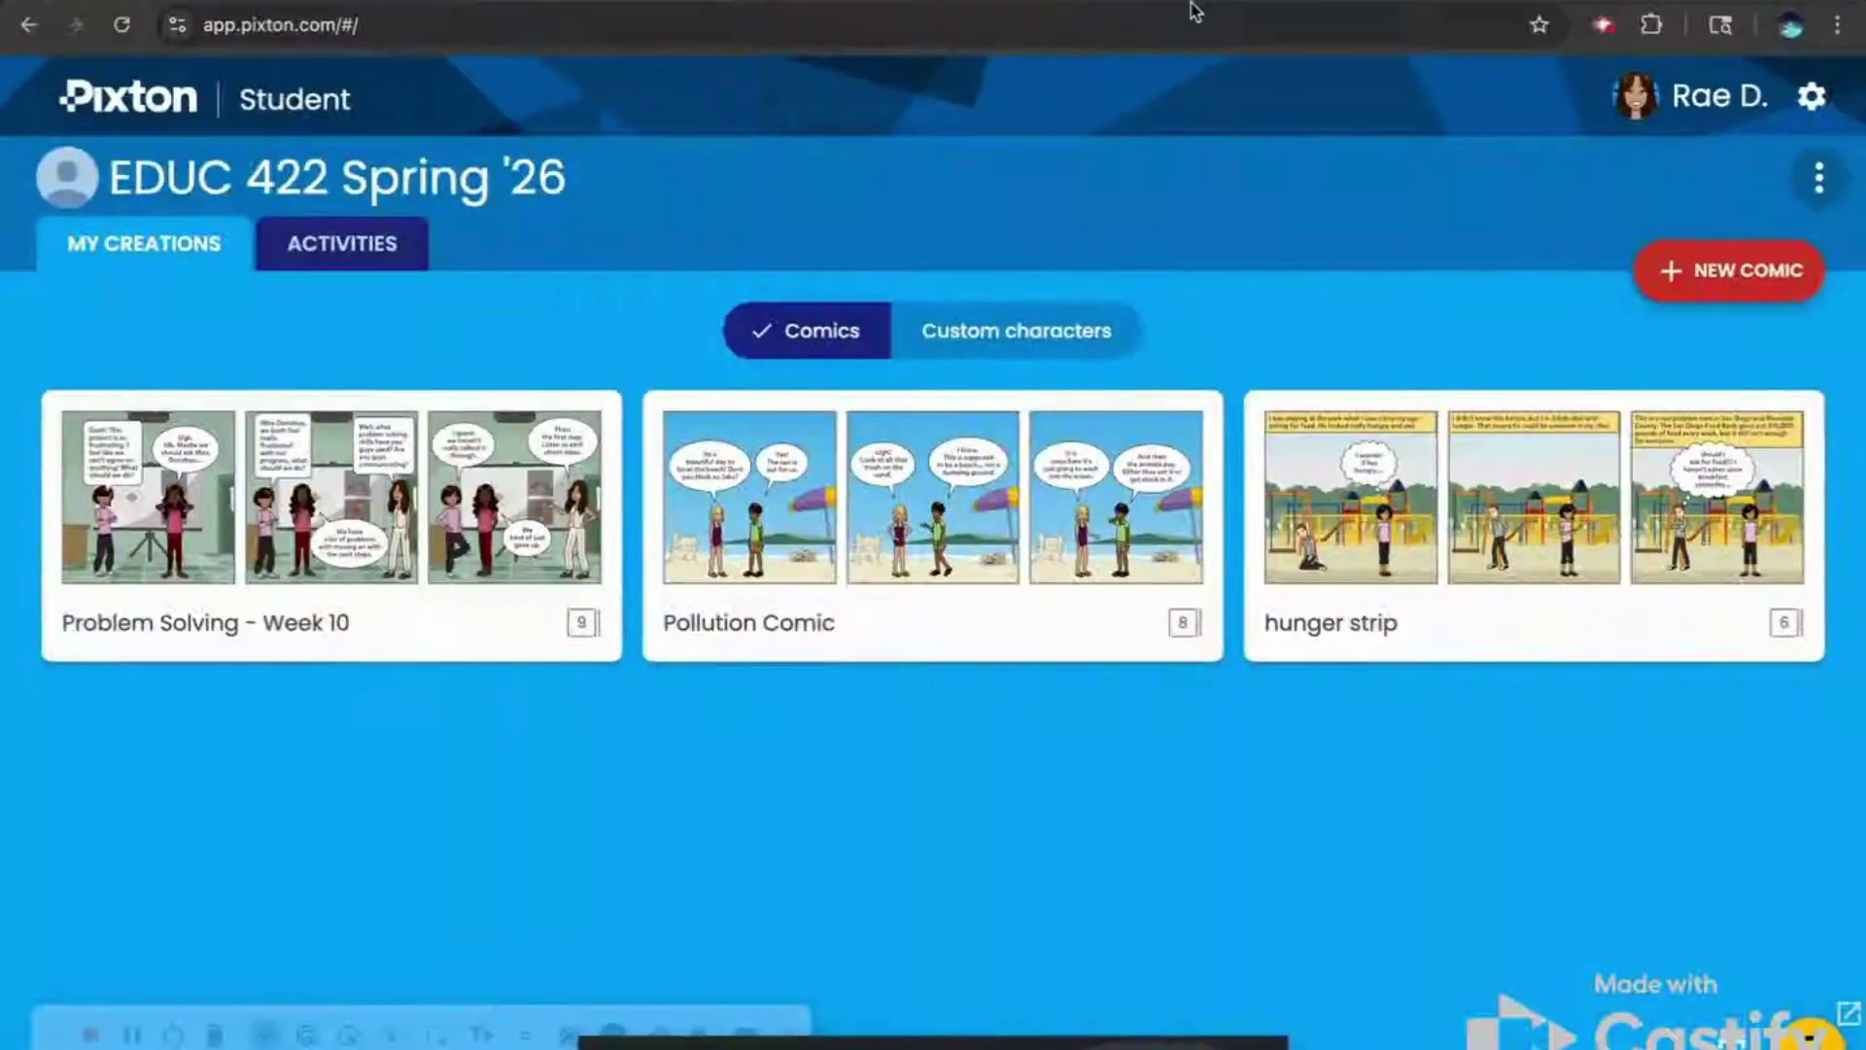
# - Search the web for pixton in a new tab and log in to the student dashboard from the Pixton site
pyautogui.hotkey('ctrl', 't')
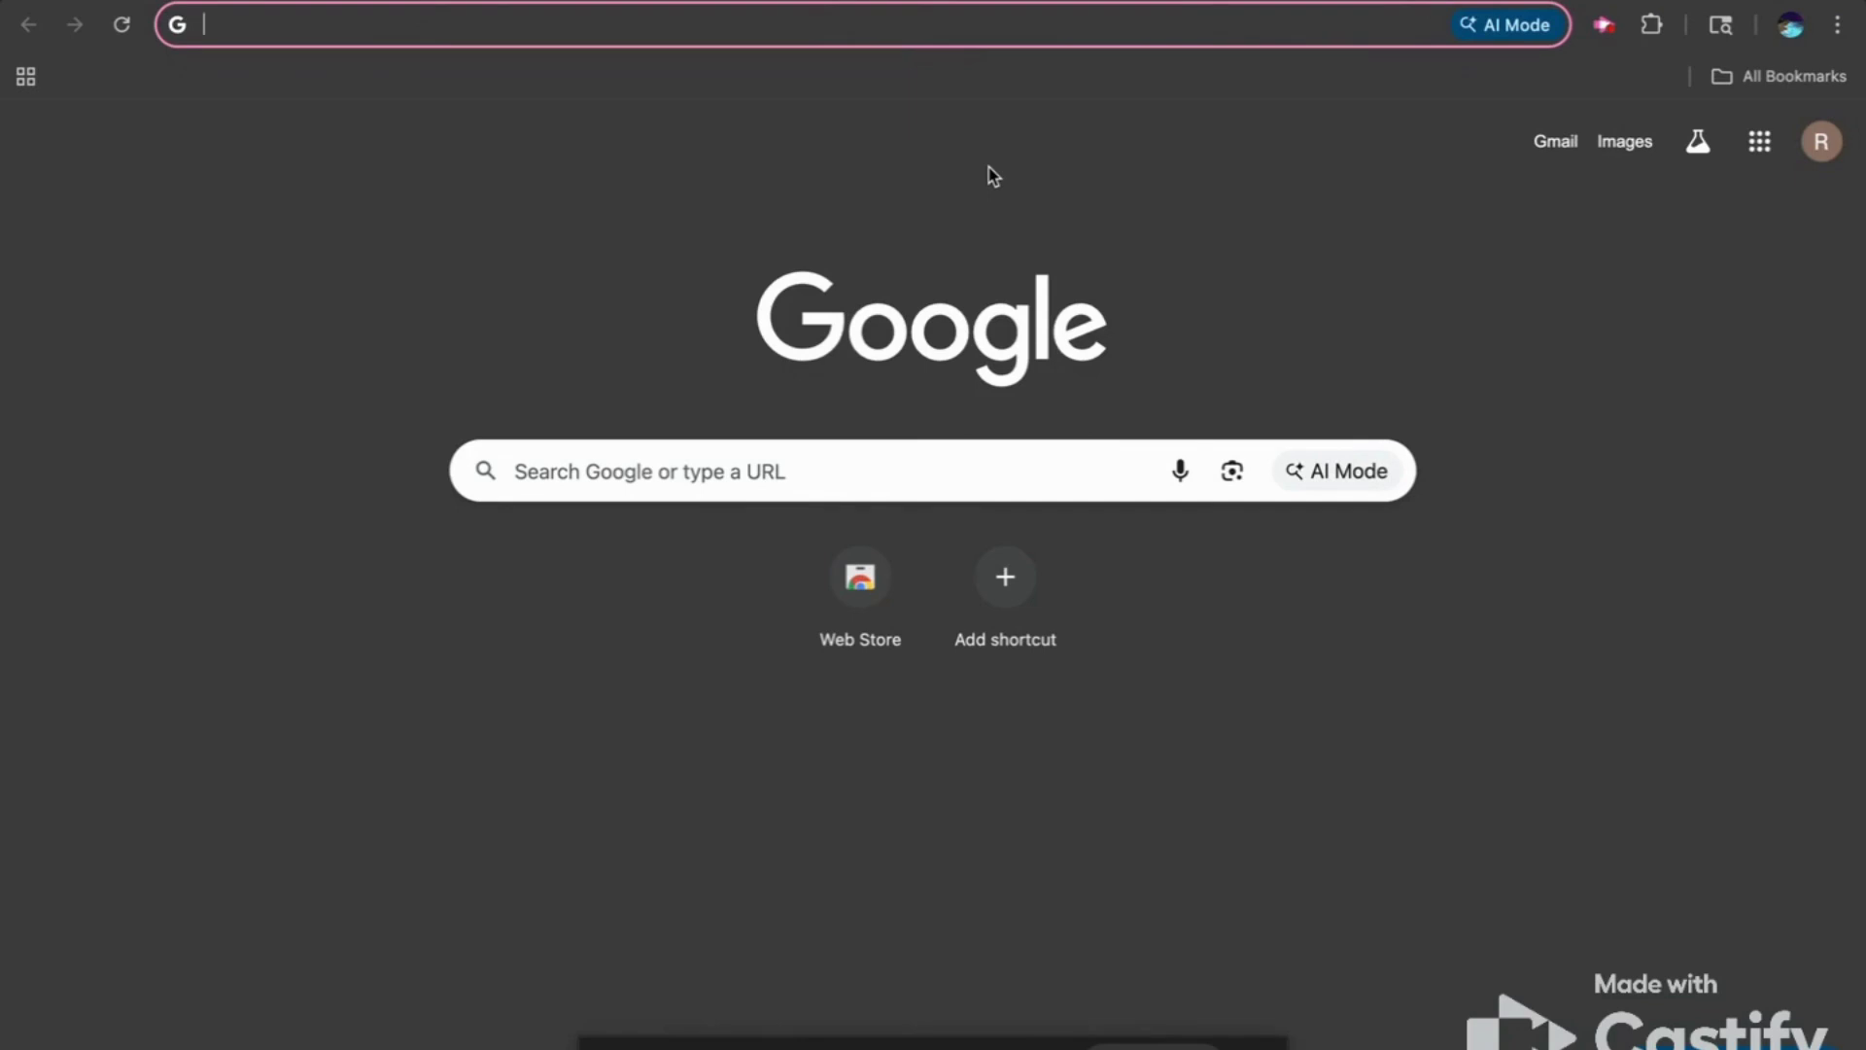
pyautogui.write('pixt')
pyautogui.press('Return')
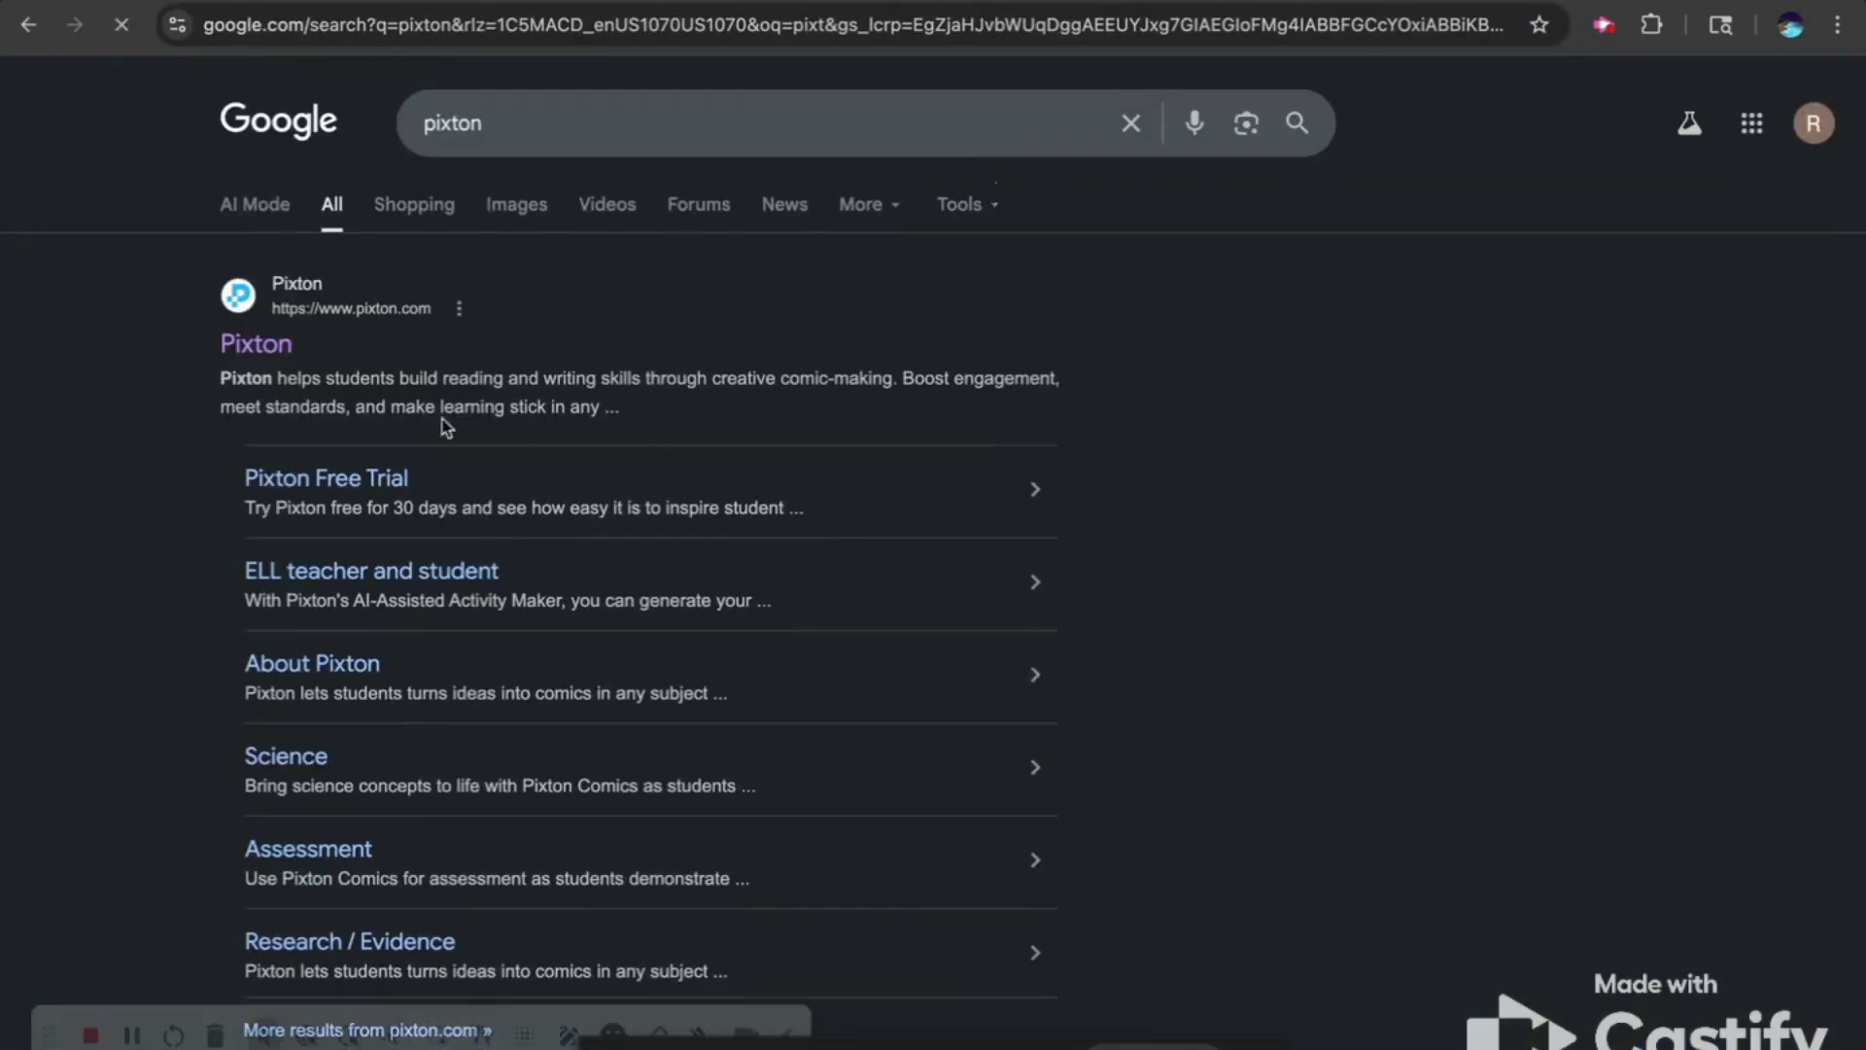
pyautogui.click(233, 341)
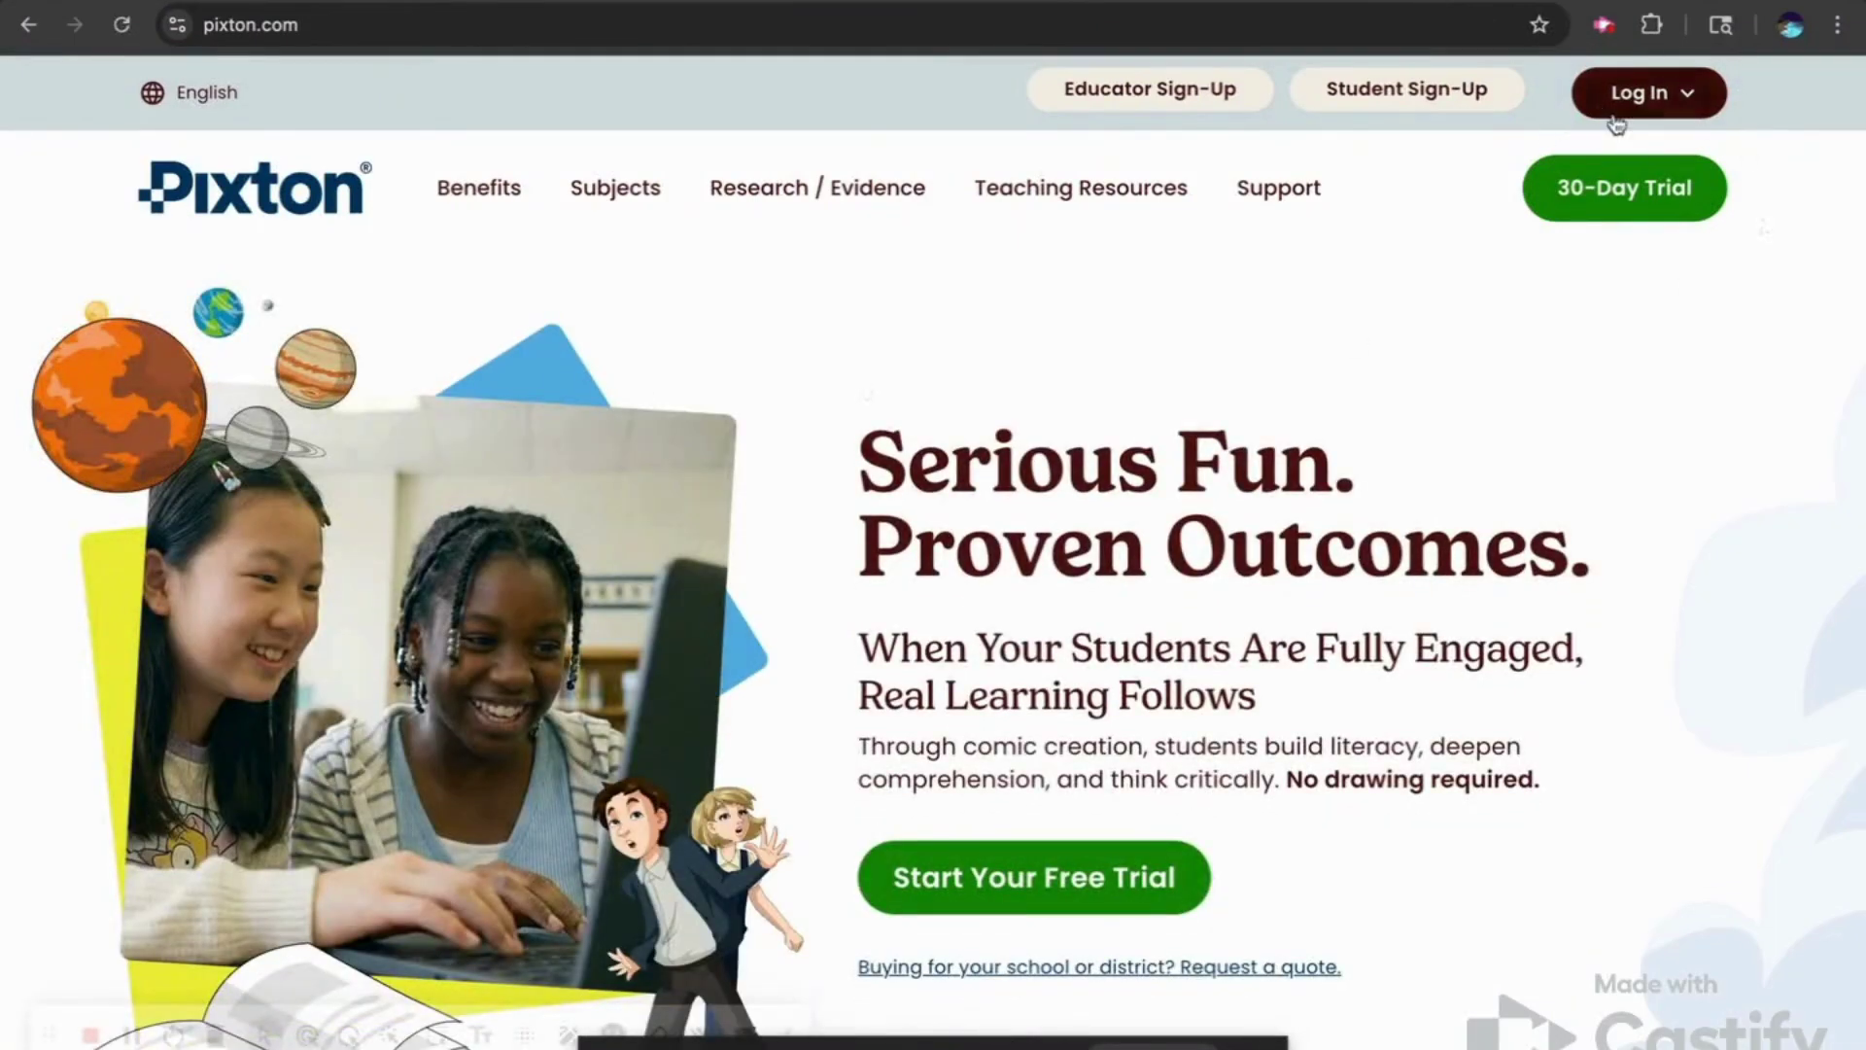
pyautogui.click(1645, 87)
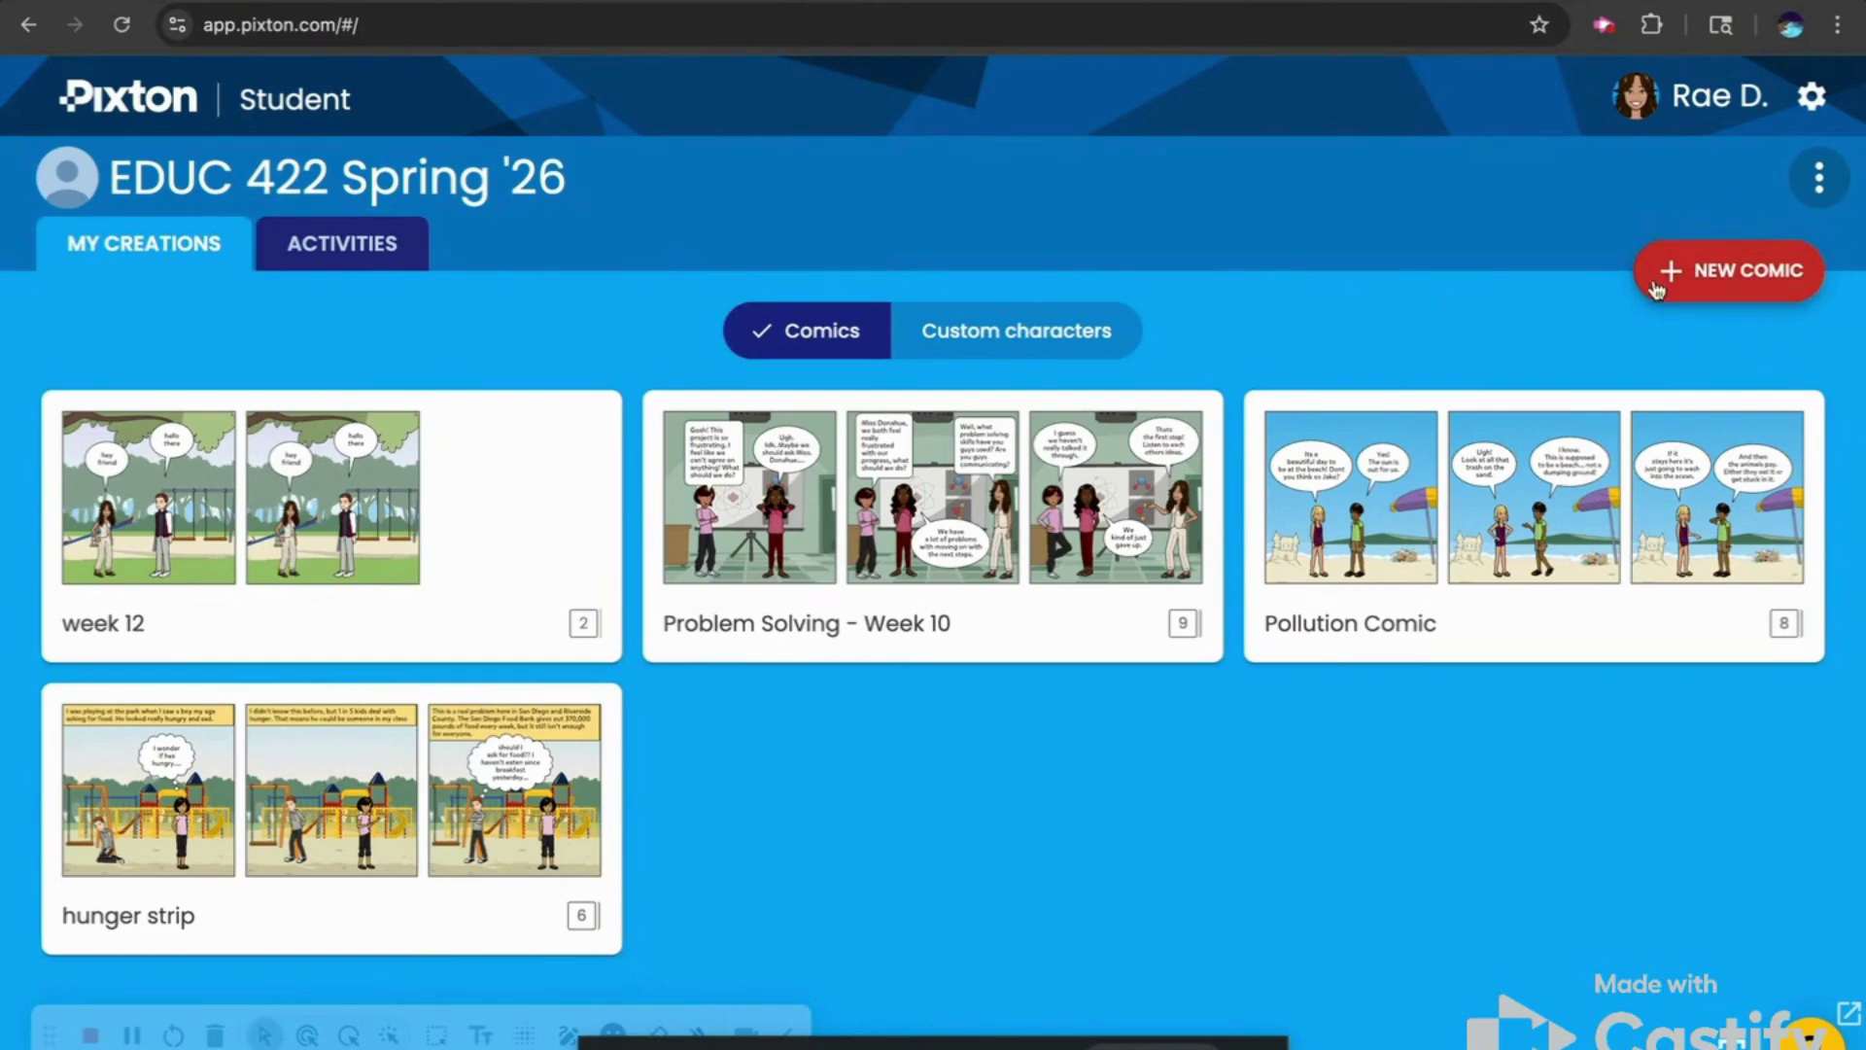
# - Start a new comic and give its first panel the science lab background with microscopes
pyautogui.click(1717, 276)
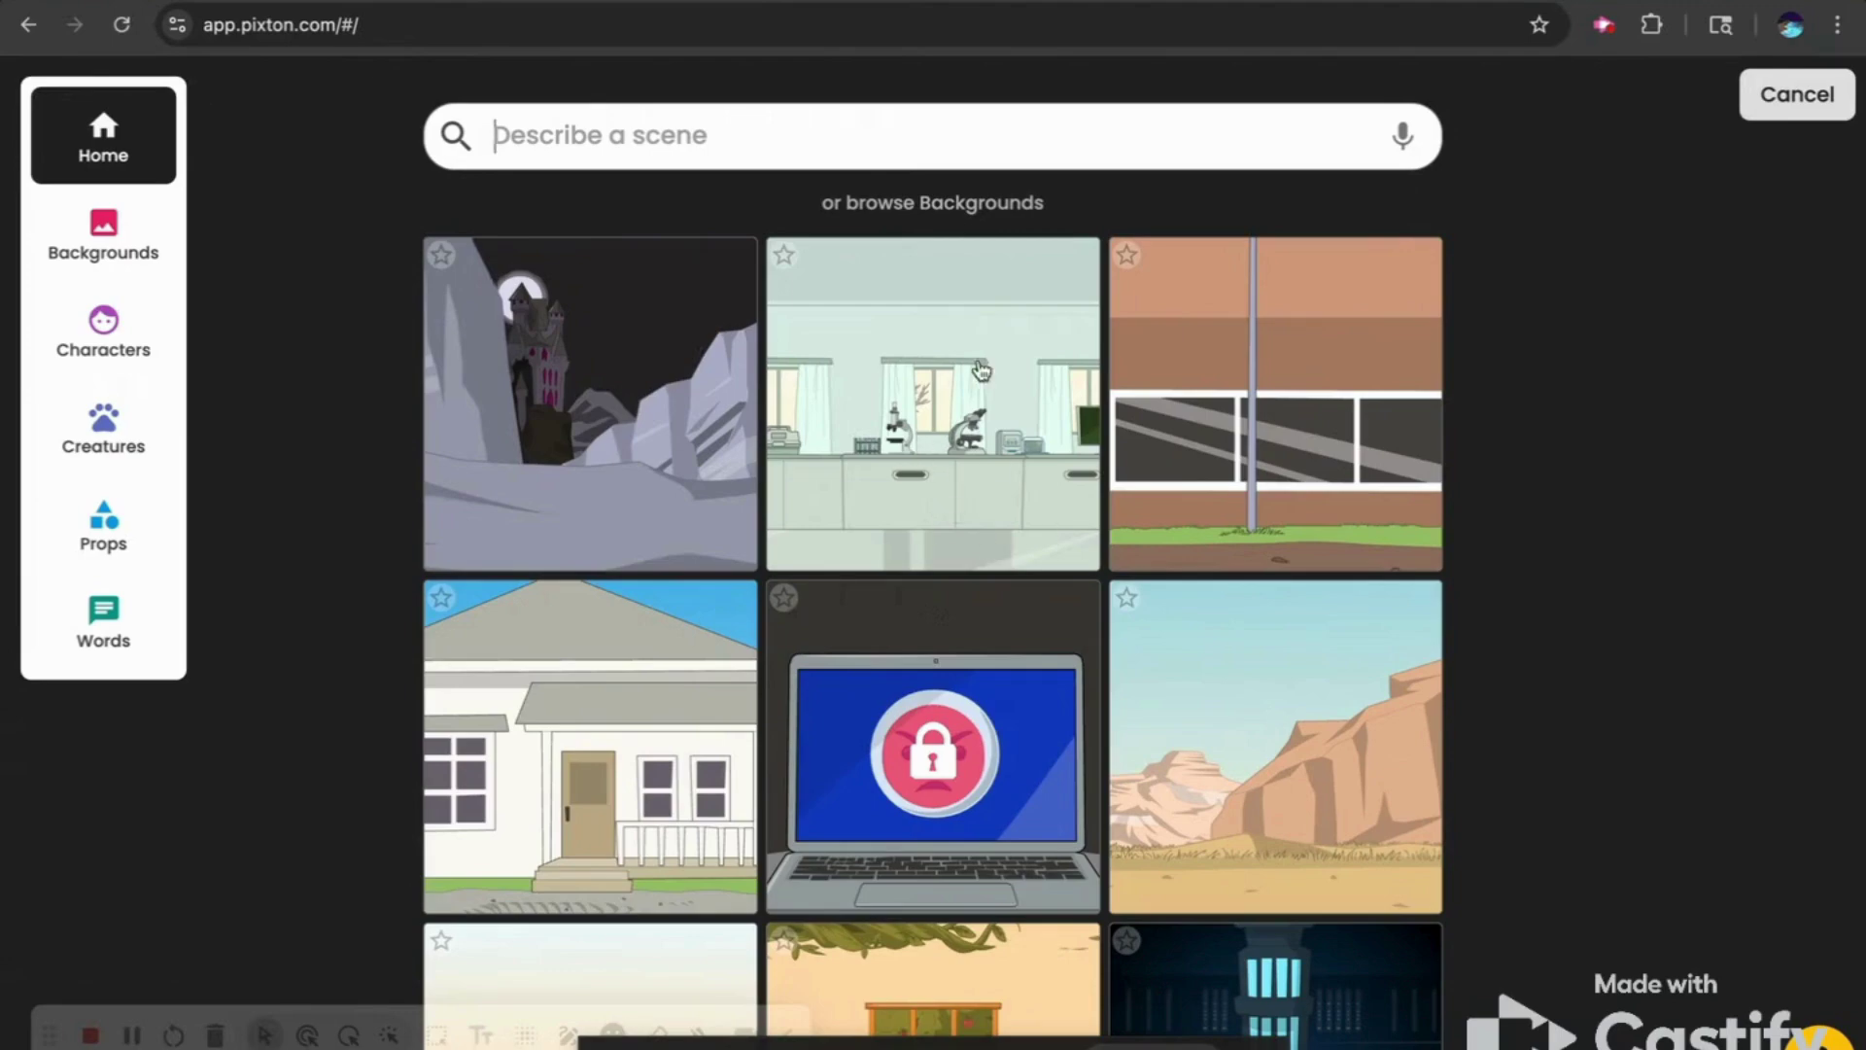
pyautogui.scroll(-15, 787, 754)
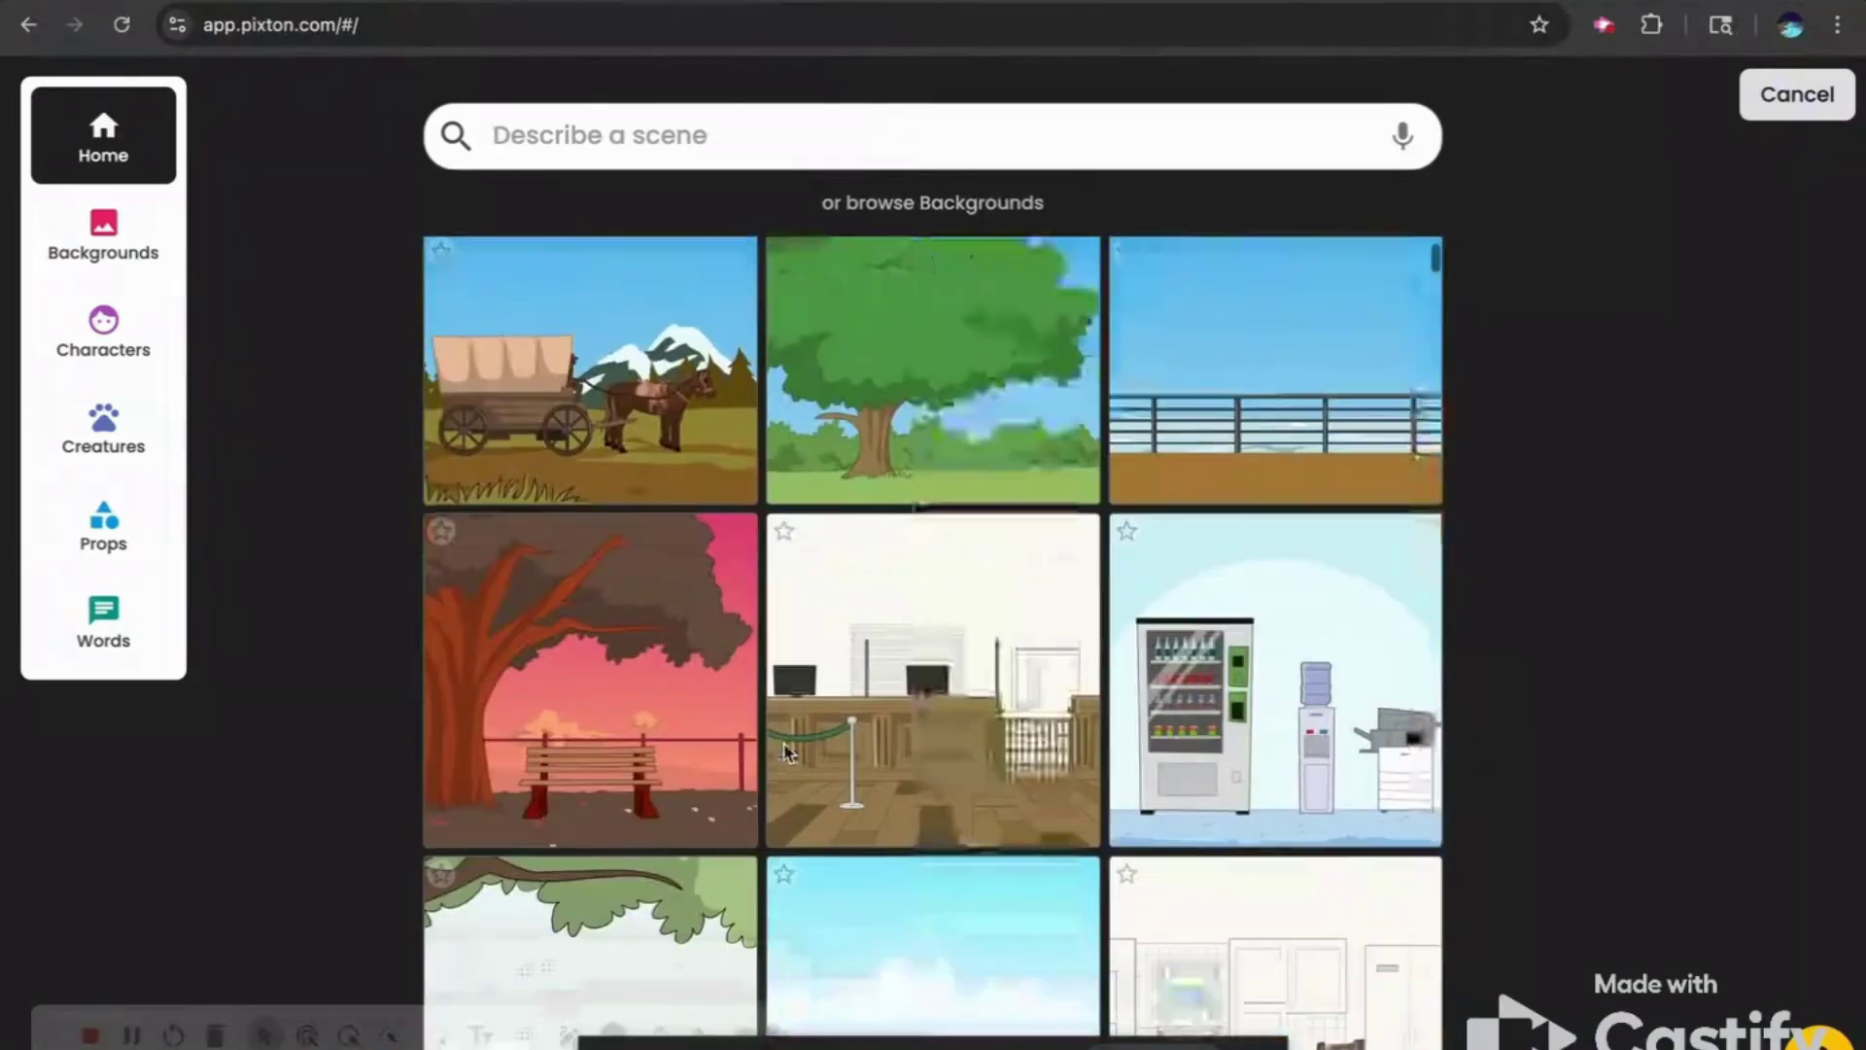
pyautogui.scroll(2, 785, 753)
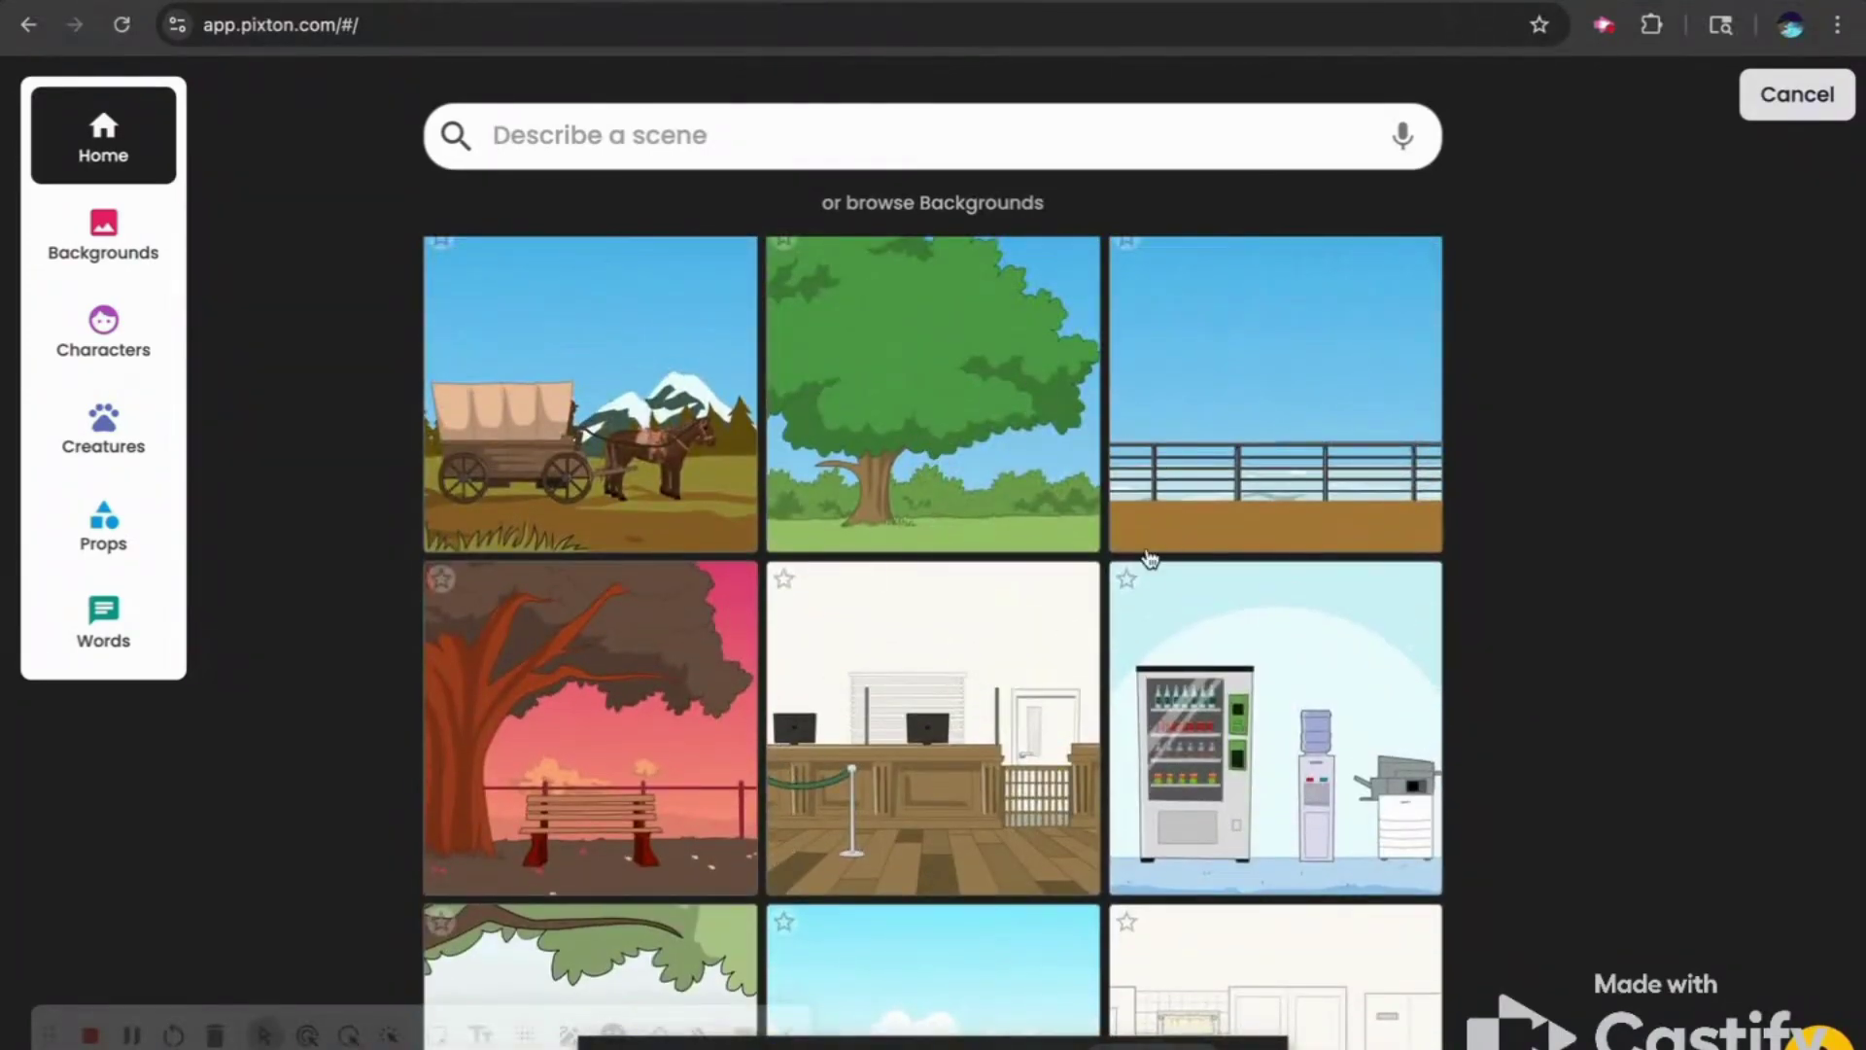
pyautogui.scroll(8, 941, 404)
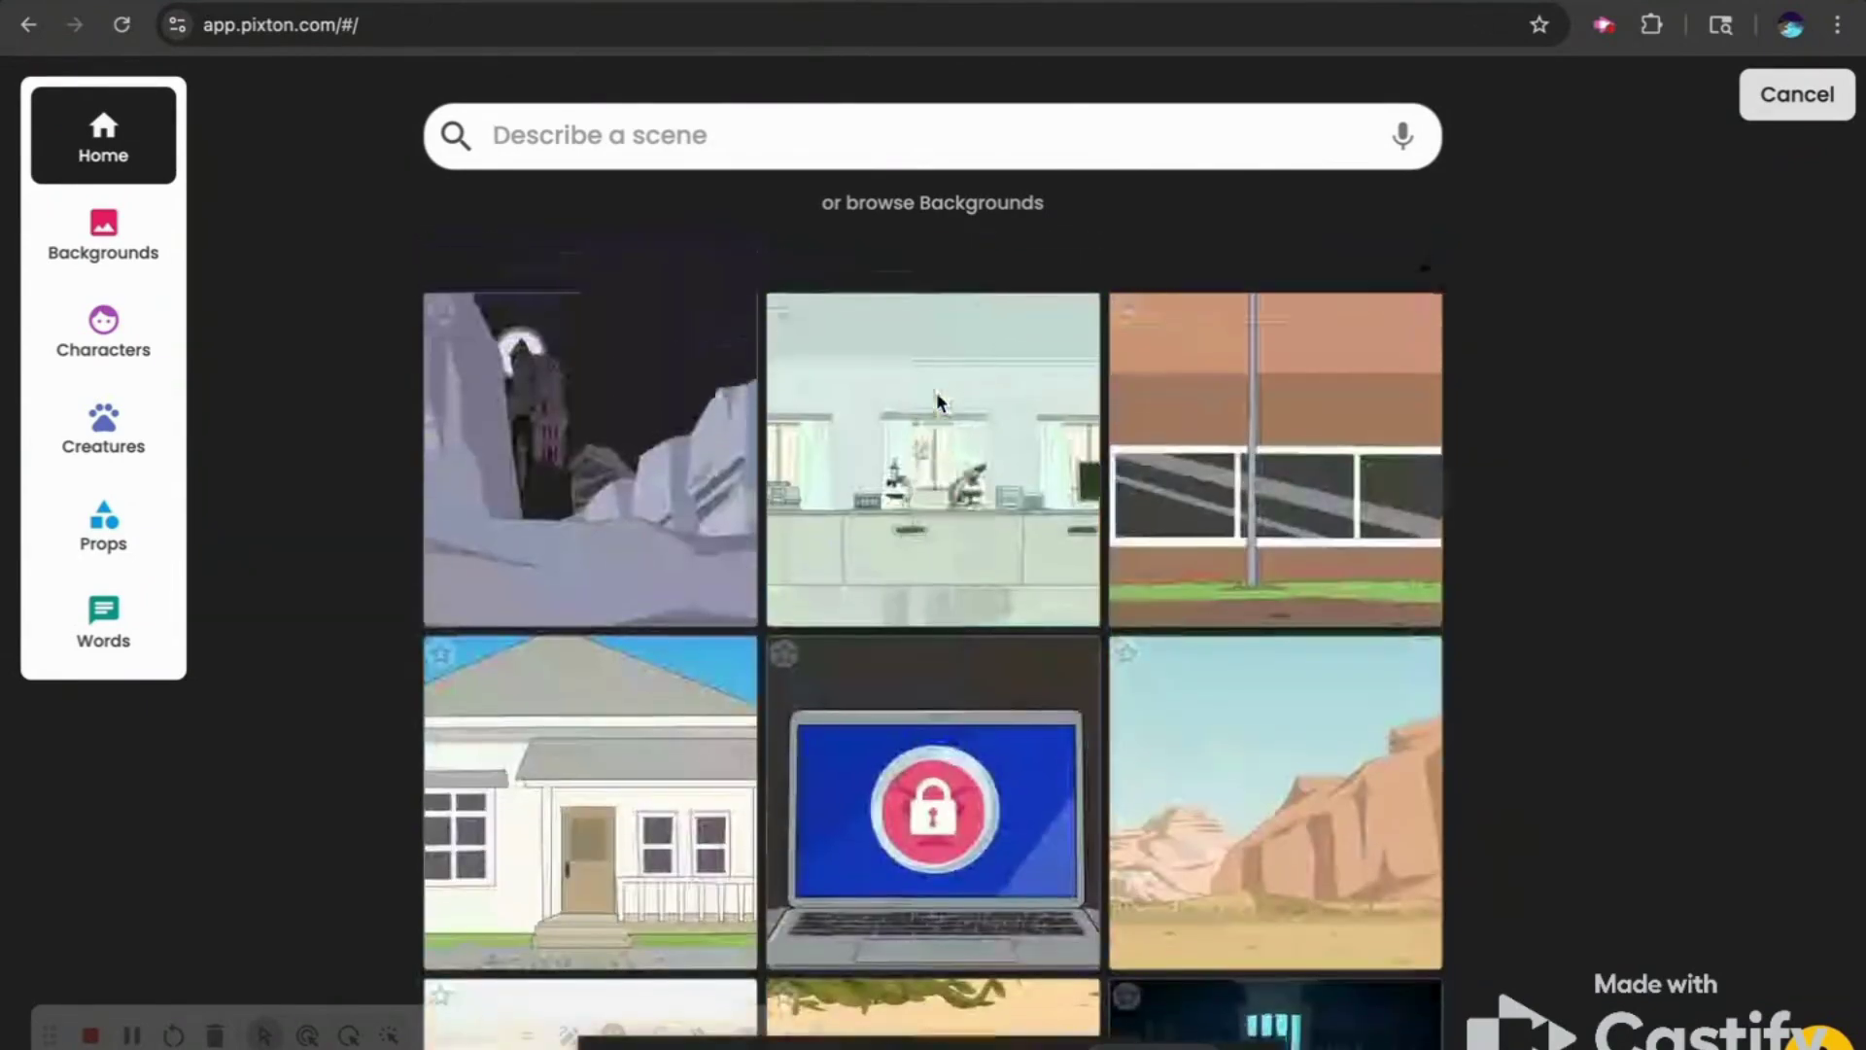
pyautogui.scroll(-2, 936, 437)
pyautogui.scroll(2, 935, 437)
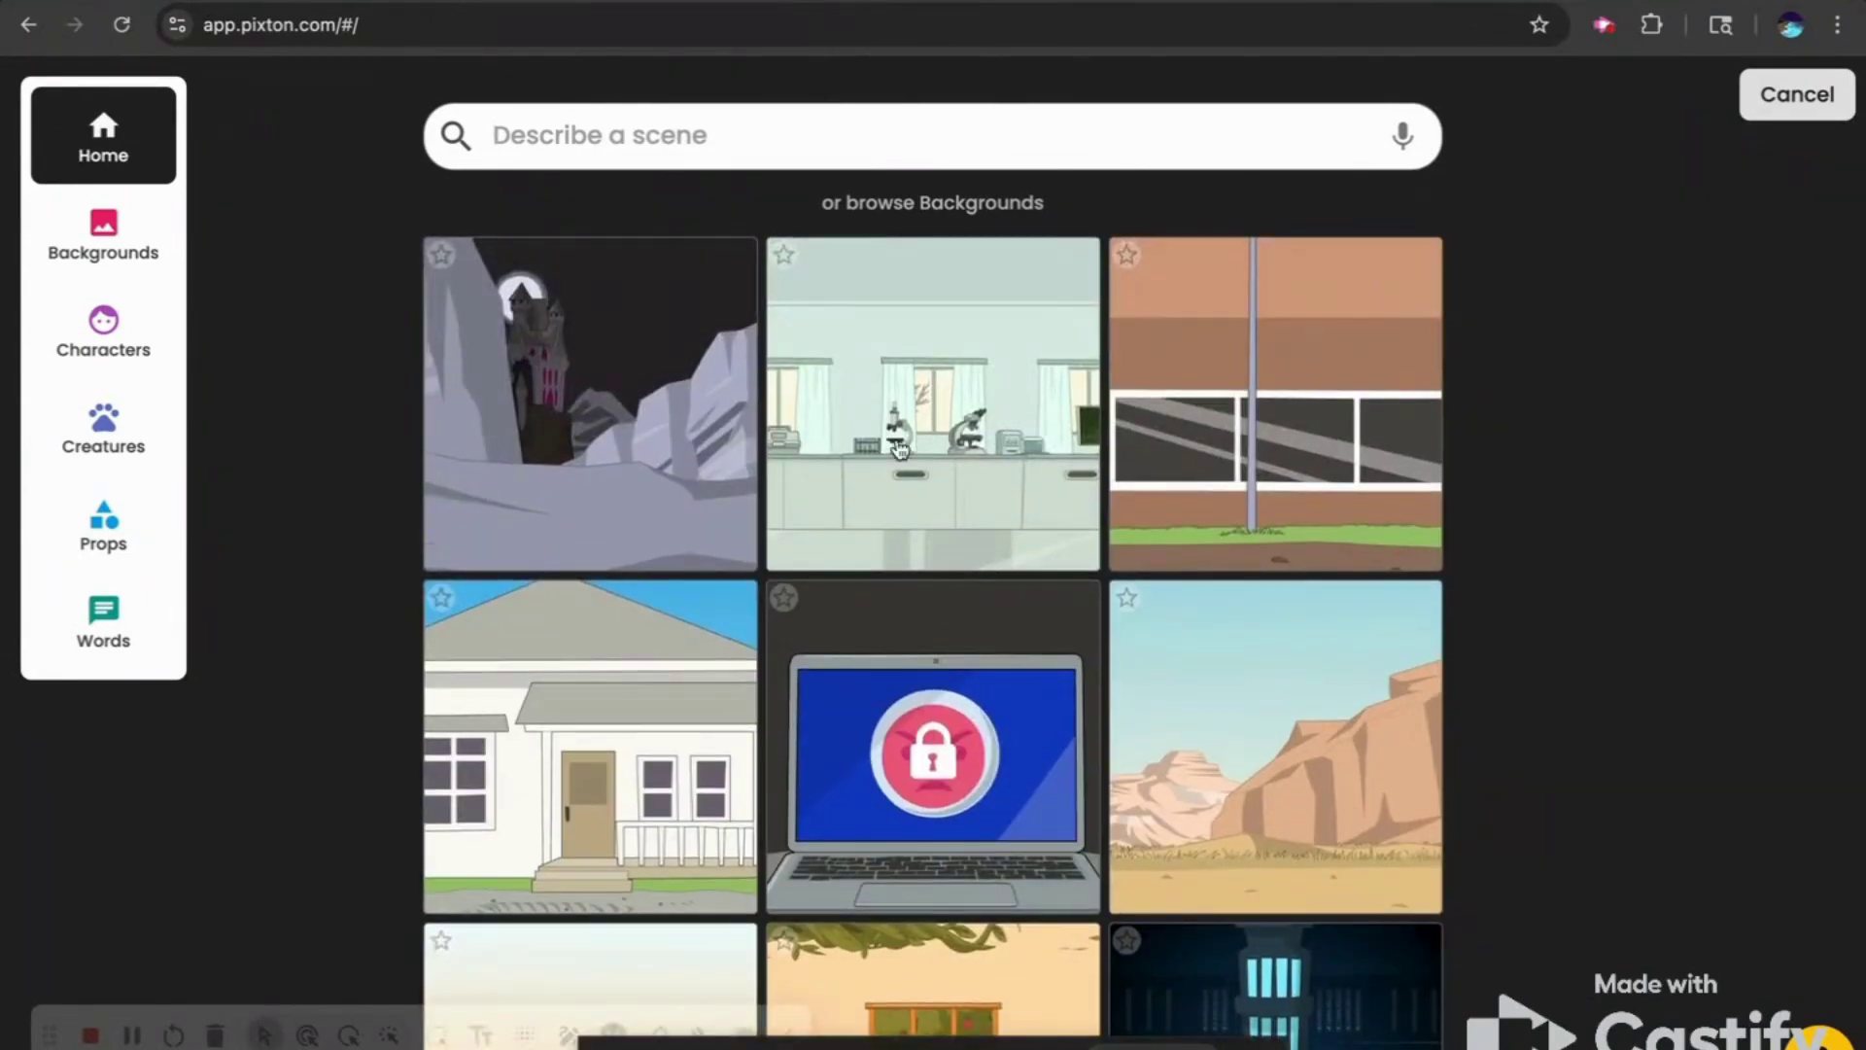
pyautogui.click(901, 452)
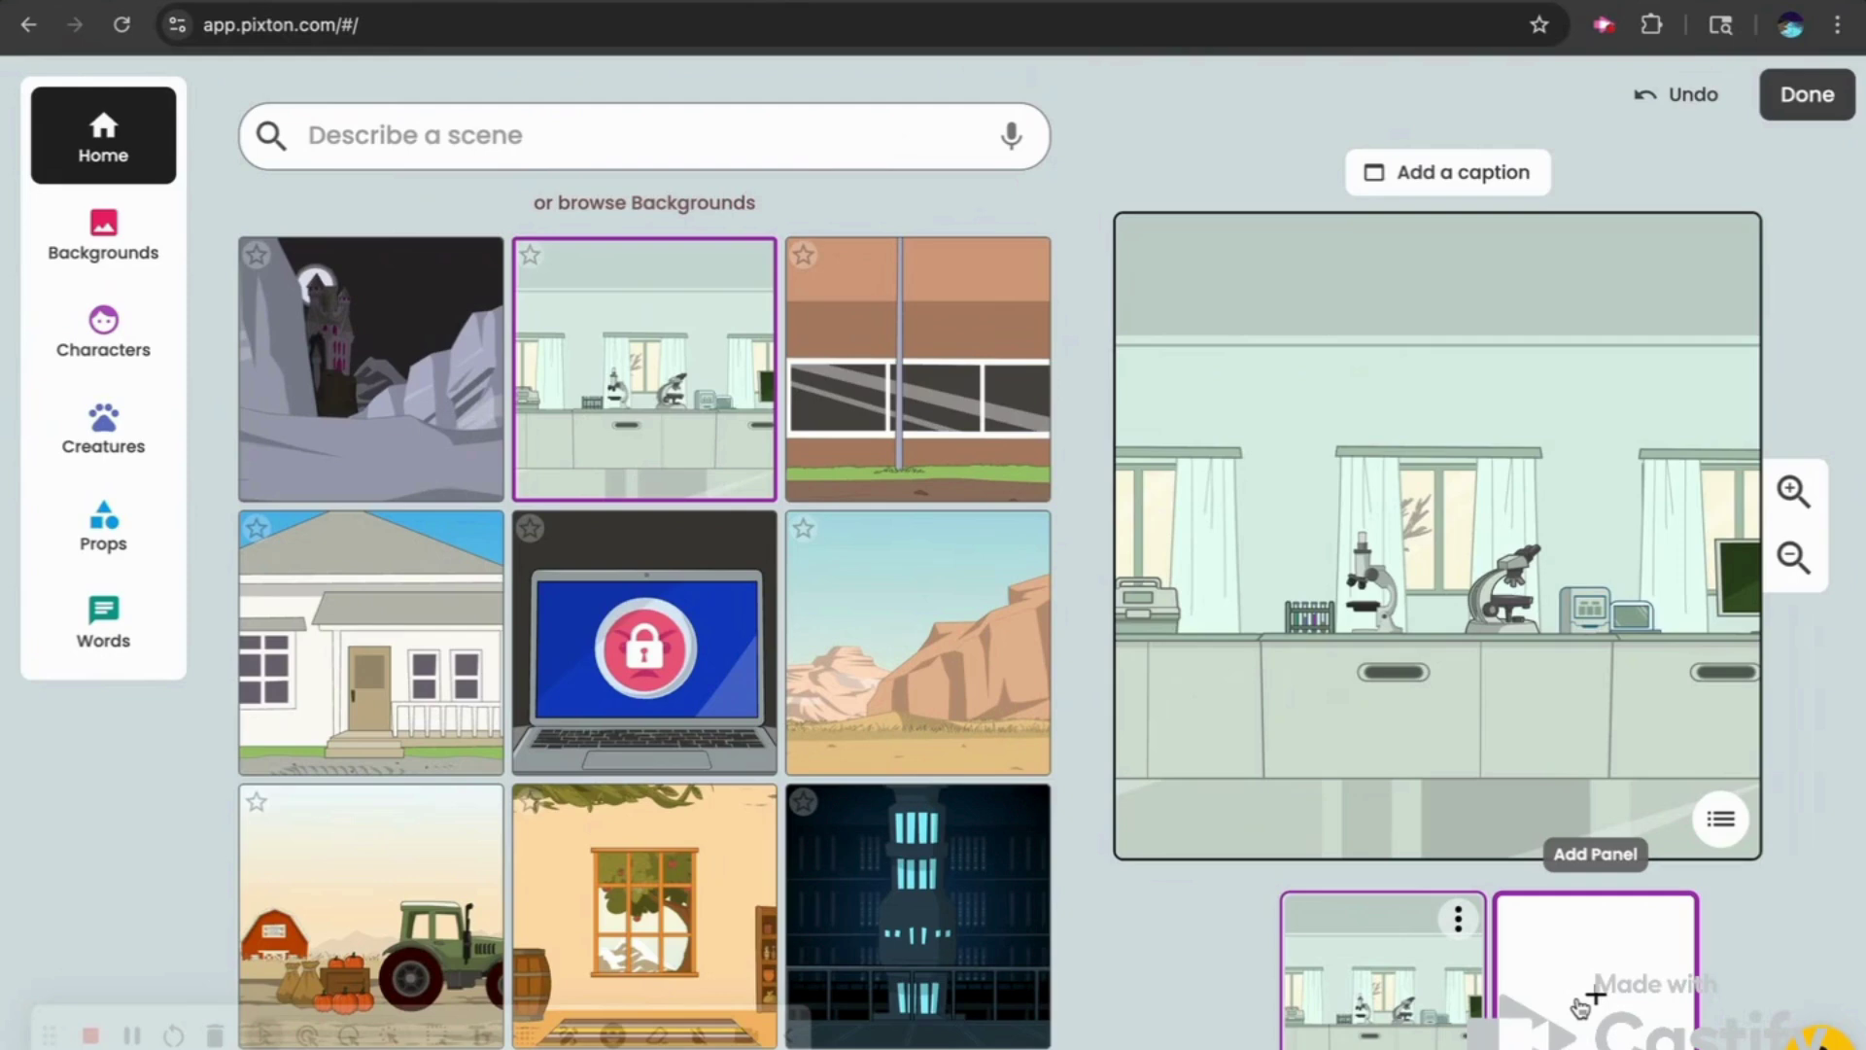
pyautogui.click(1608, 1011)
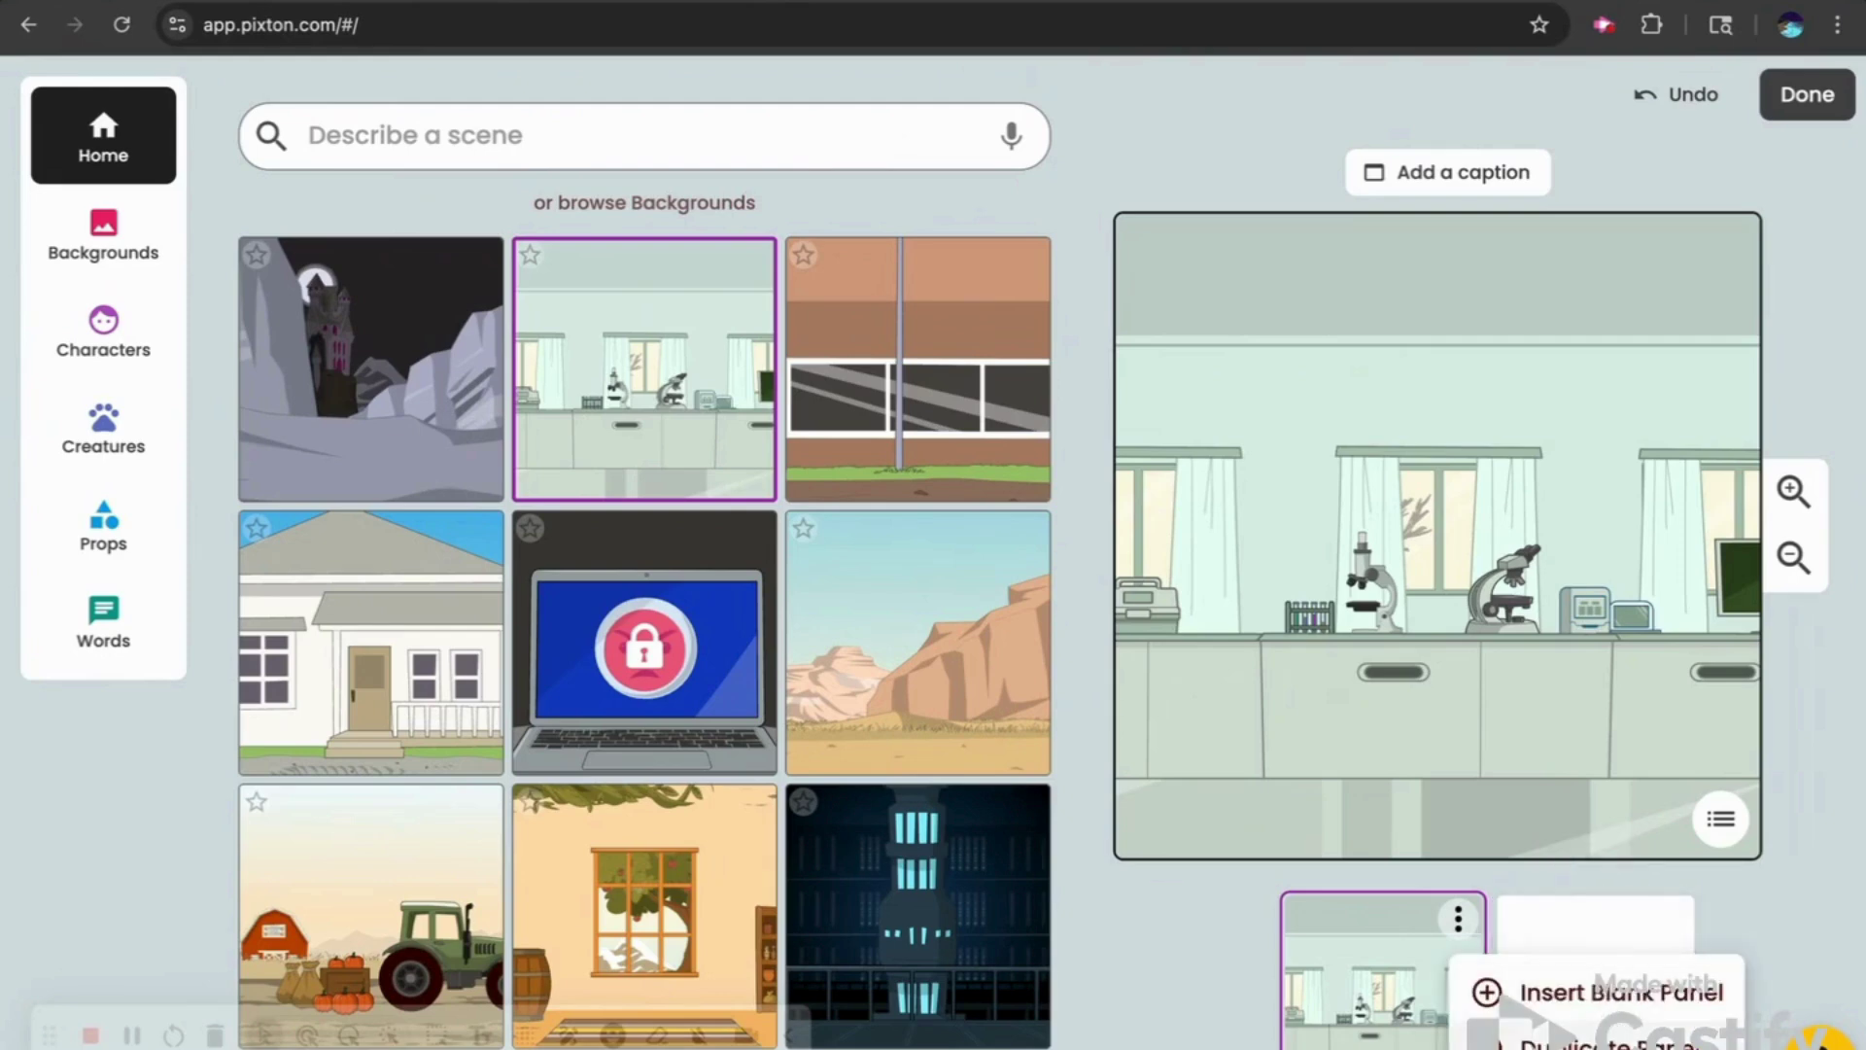
pyautogui.click(1771, 941)
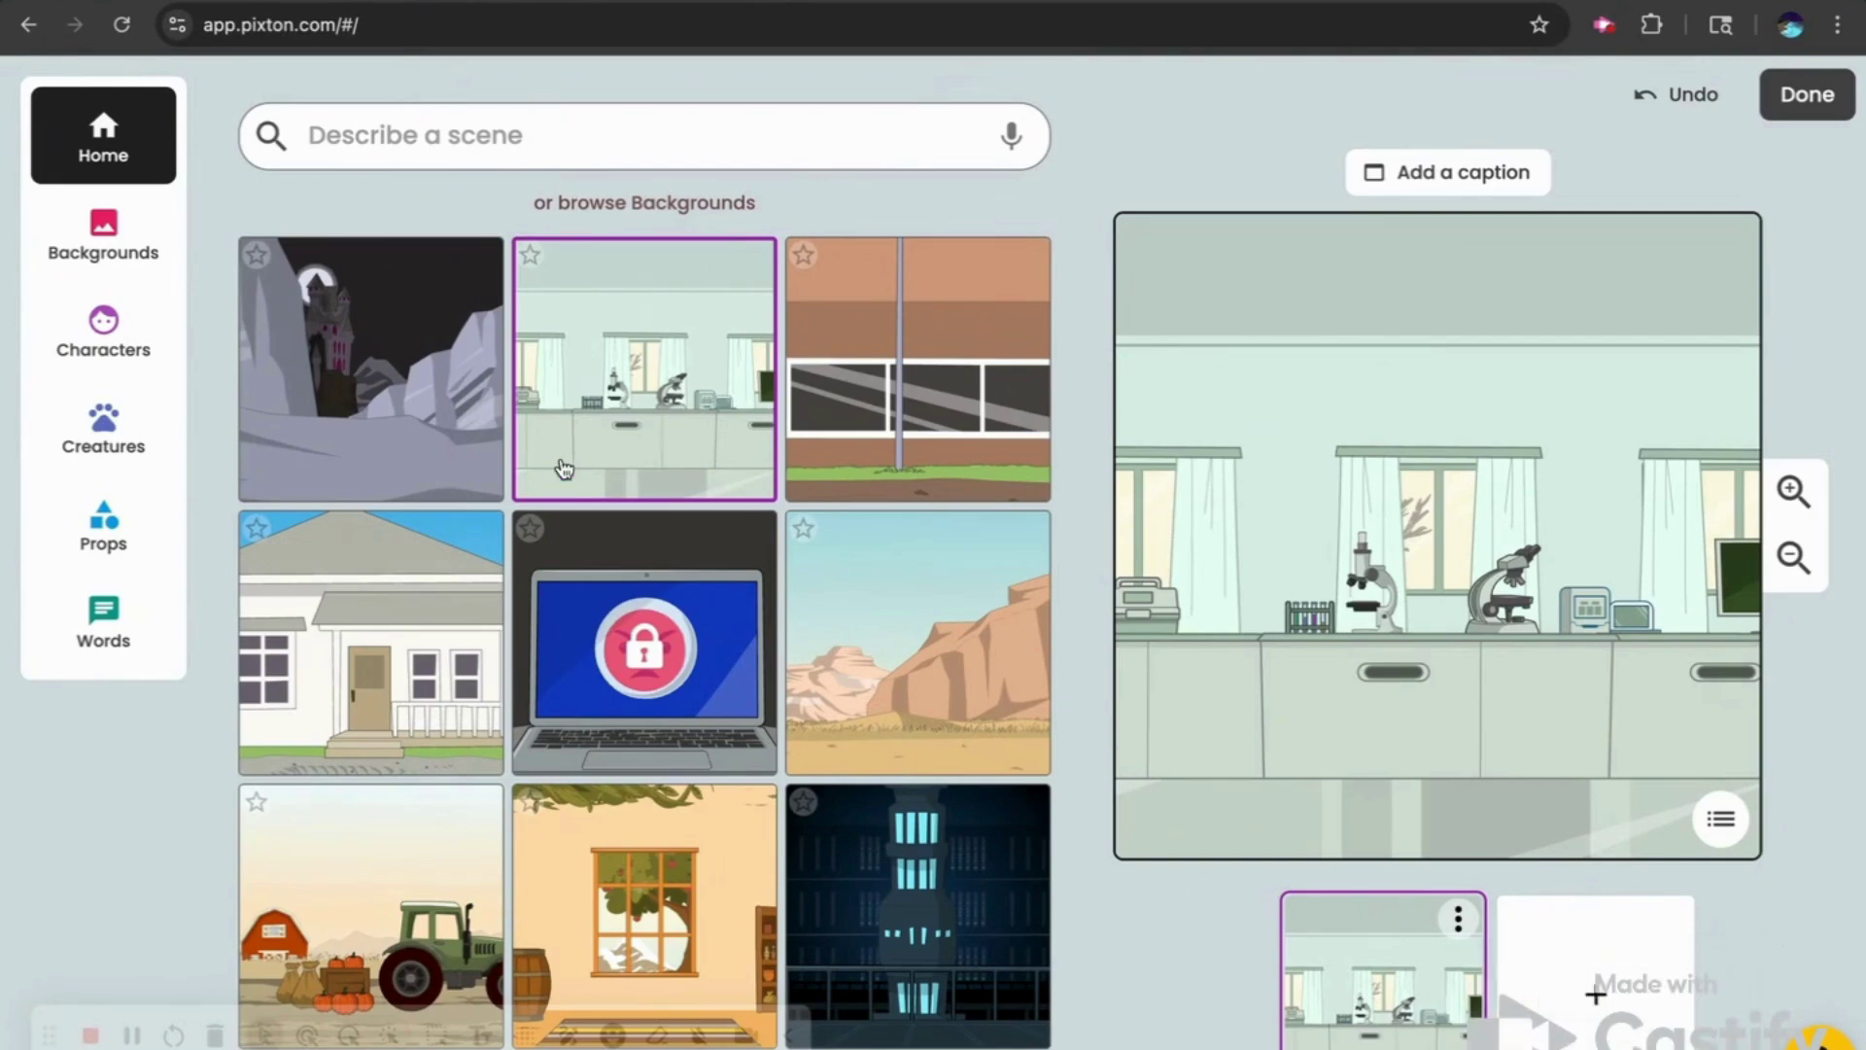
# - Add the student's own avatar from the class characters to the lab panel
pyautogui.click(103, 350)
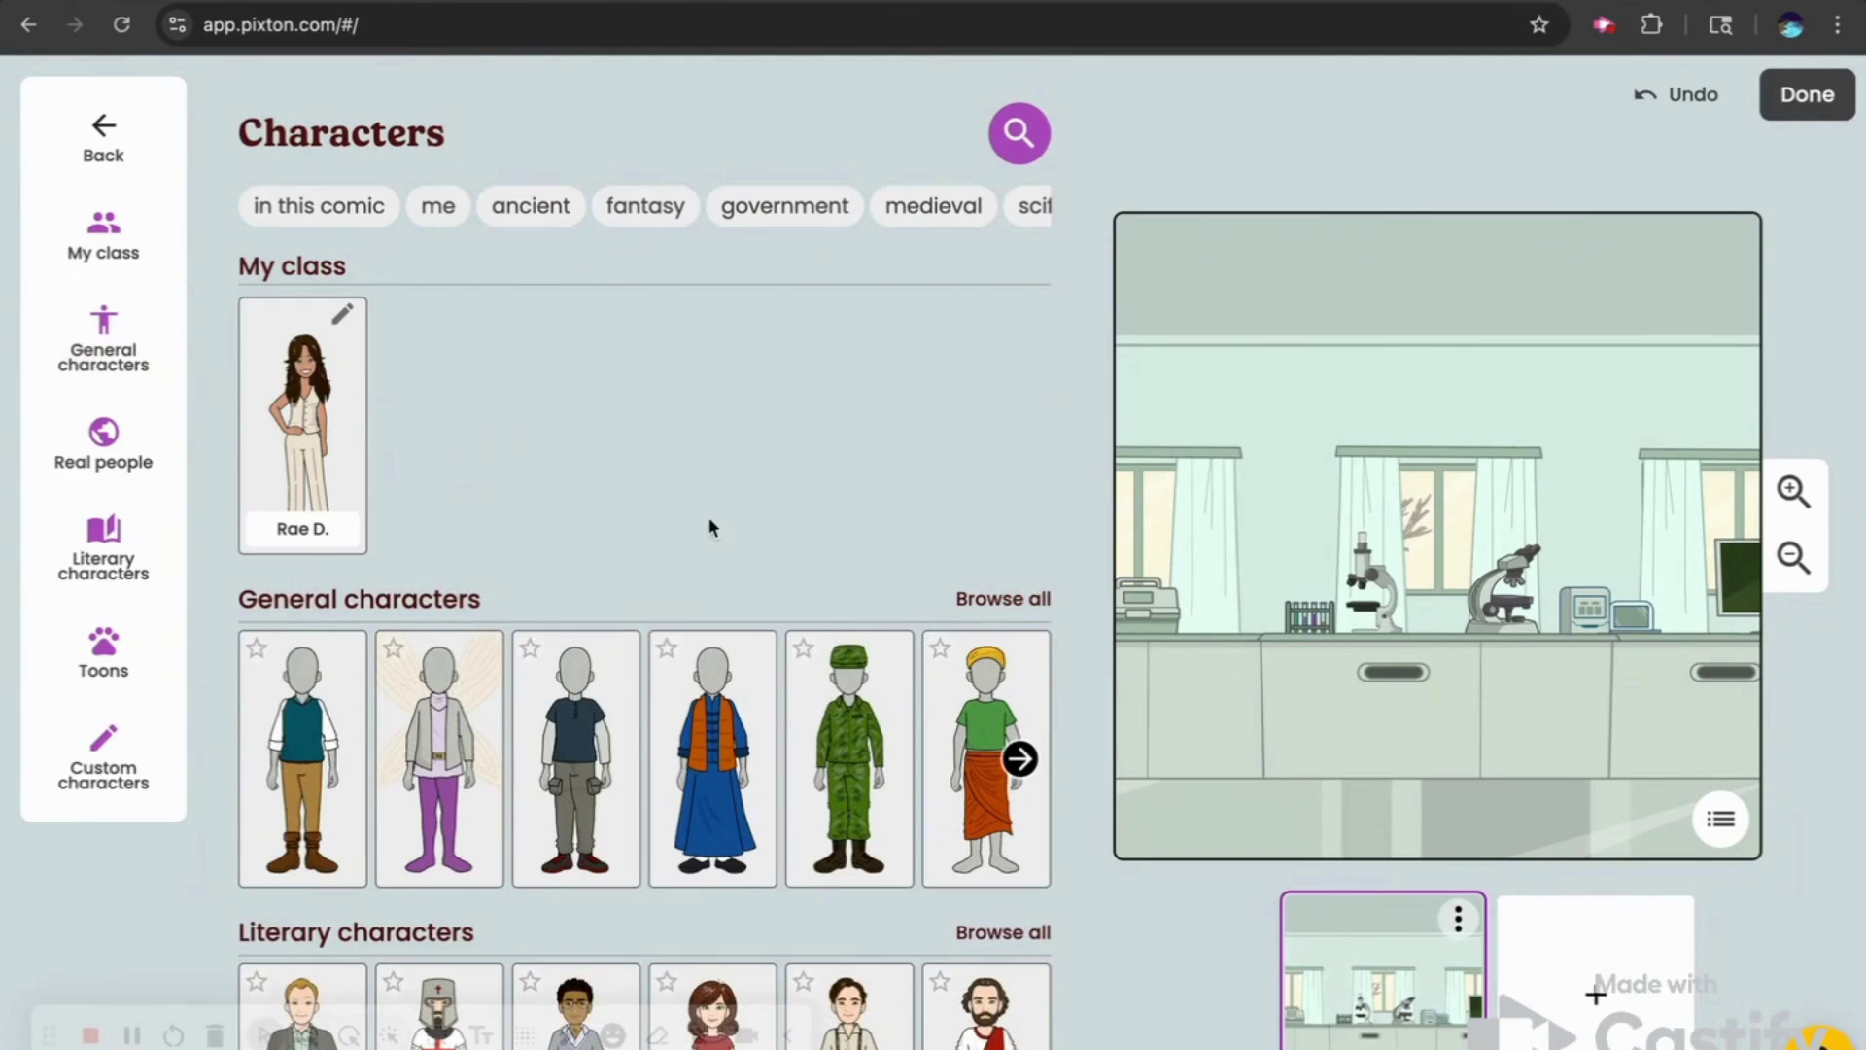
pyautogui.click(303, 418)
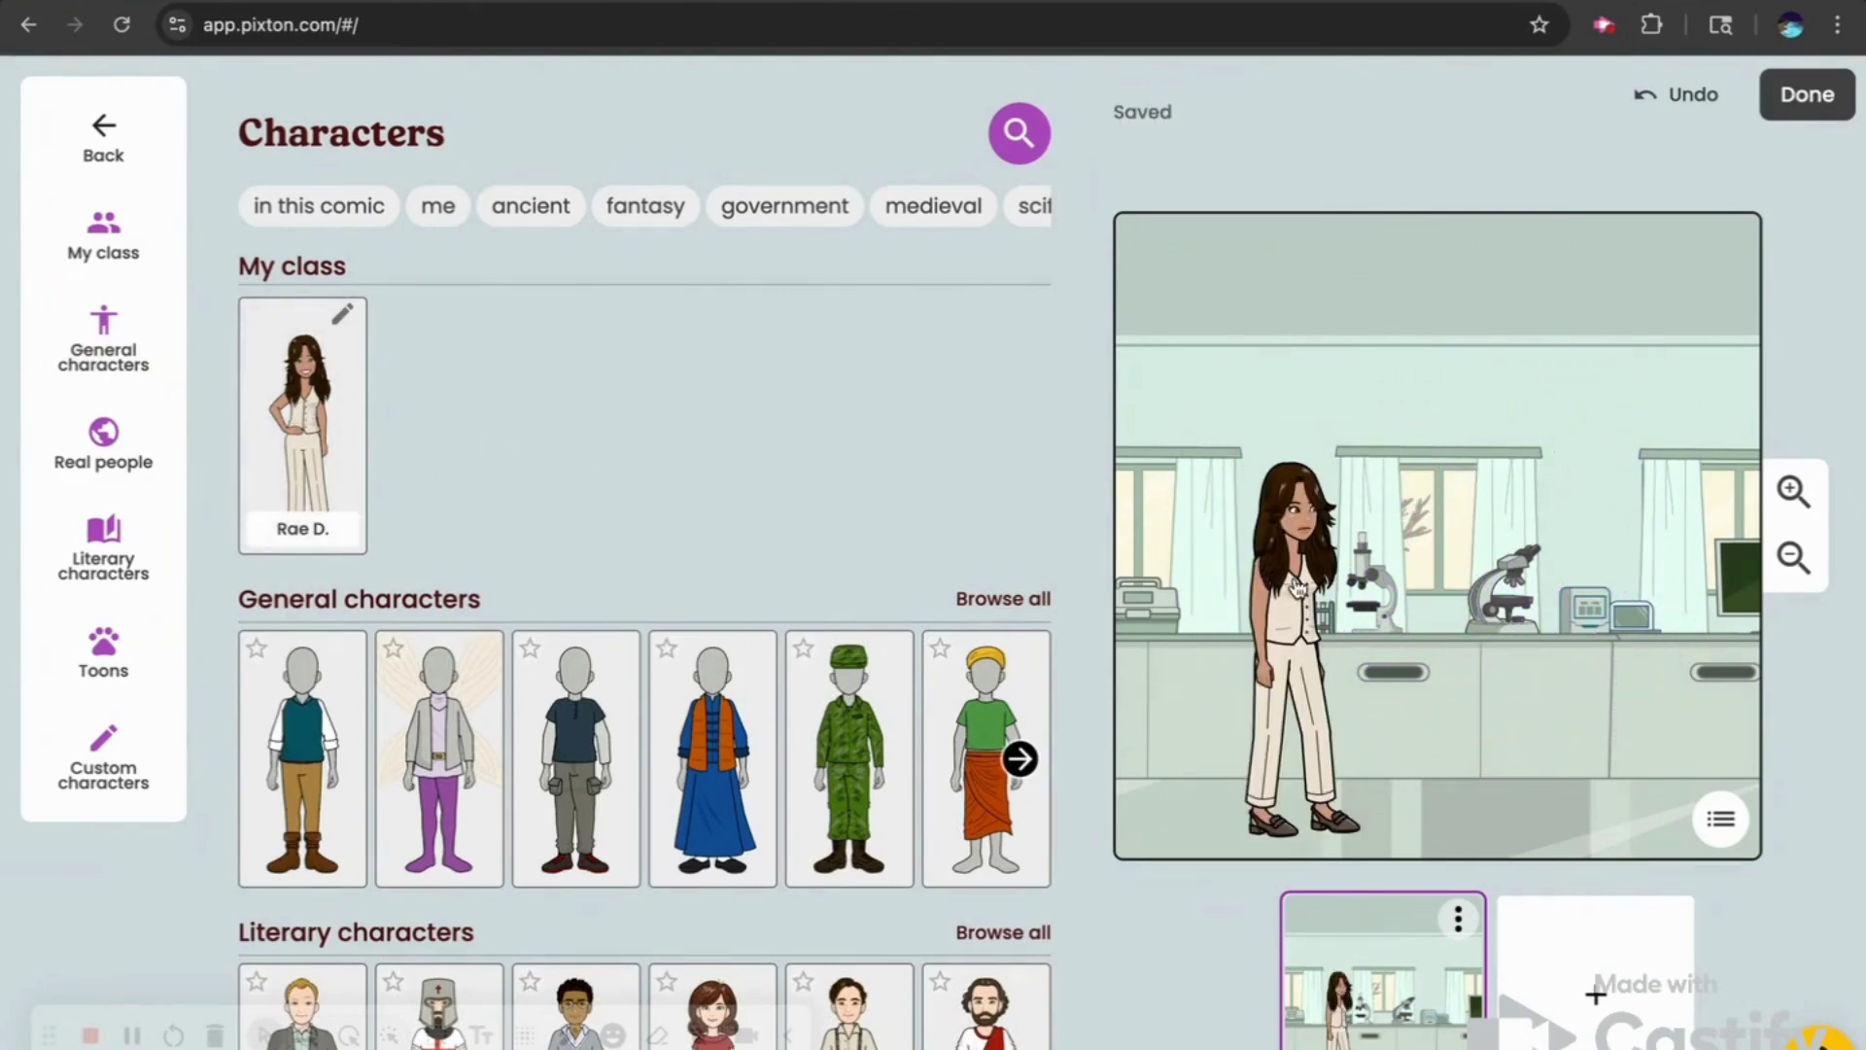
pyautogui.scroll(-10, 537, 591)
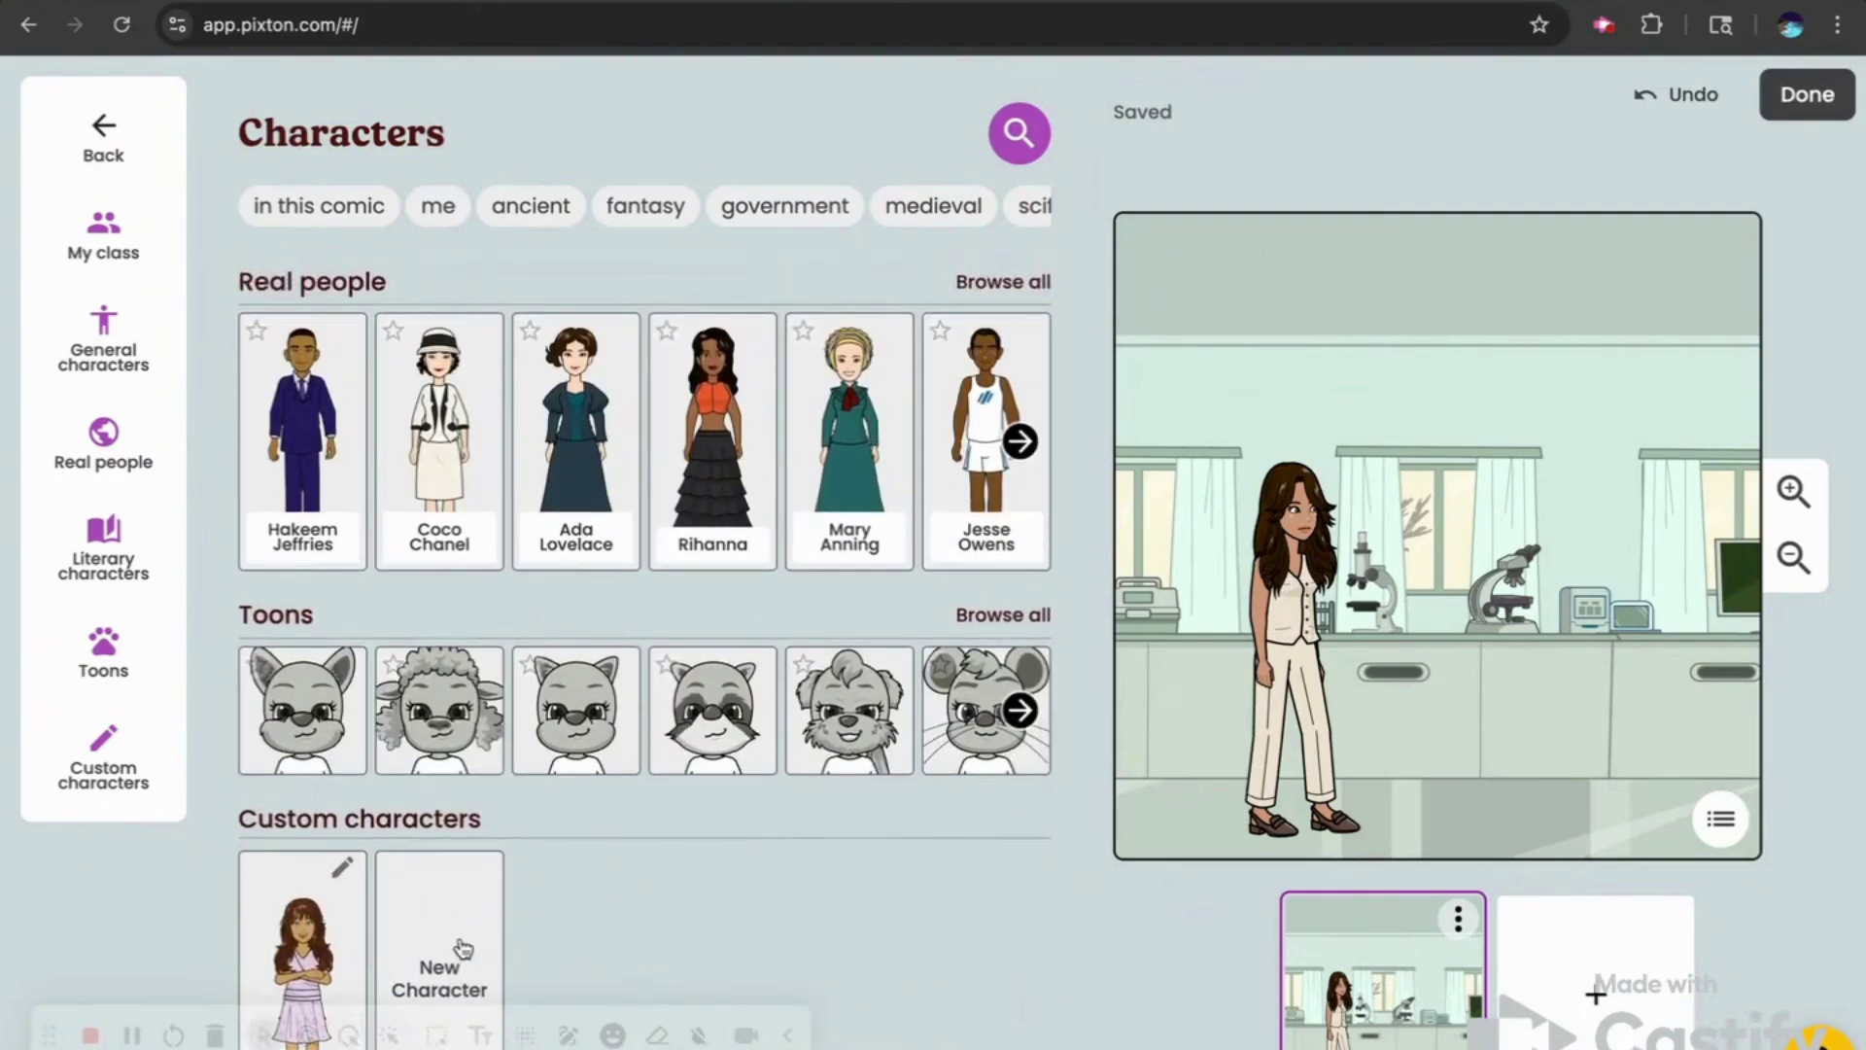
pyautogui.click(461, 948)
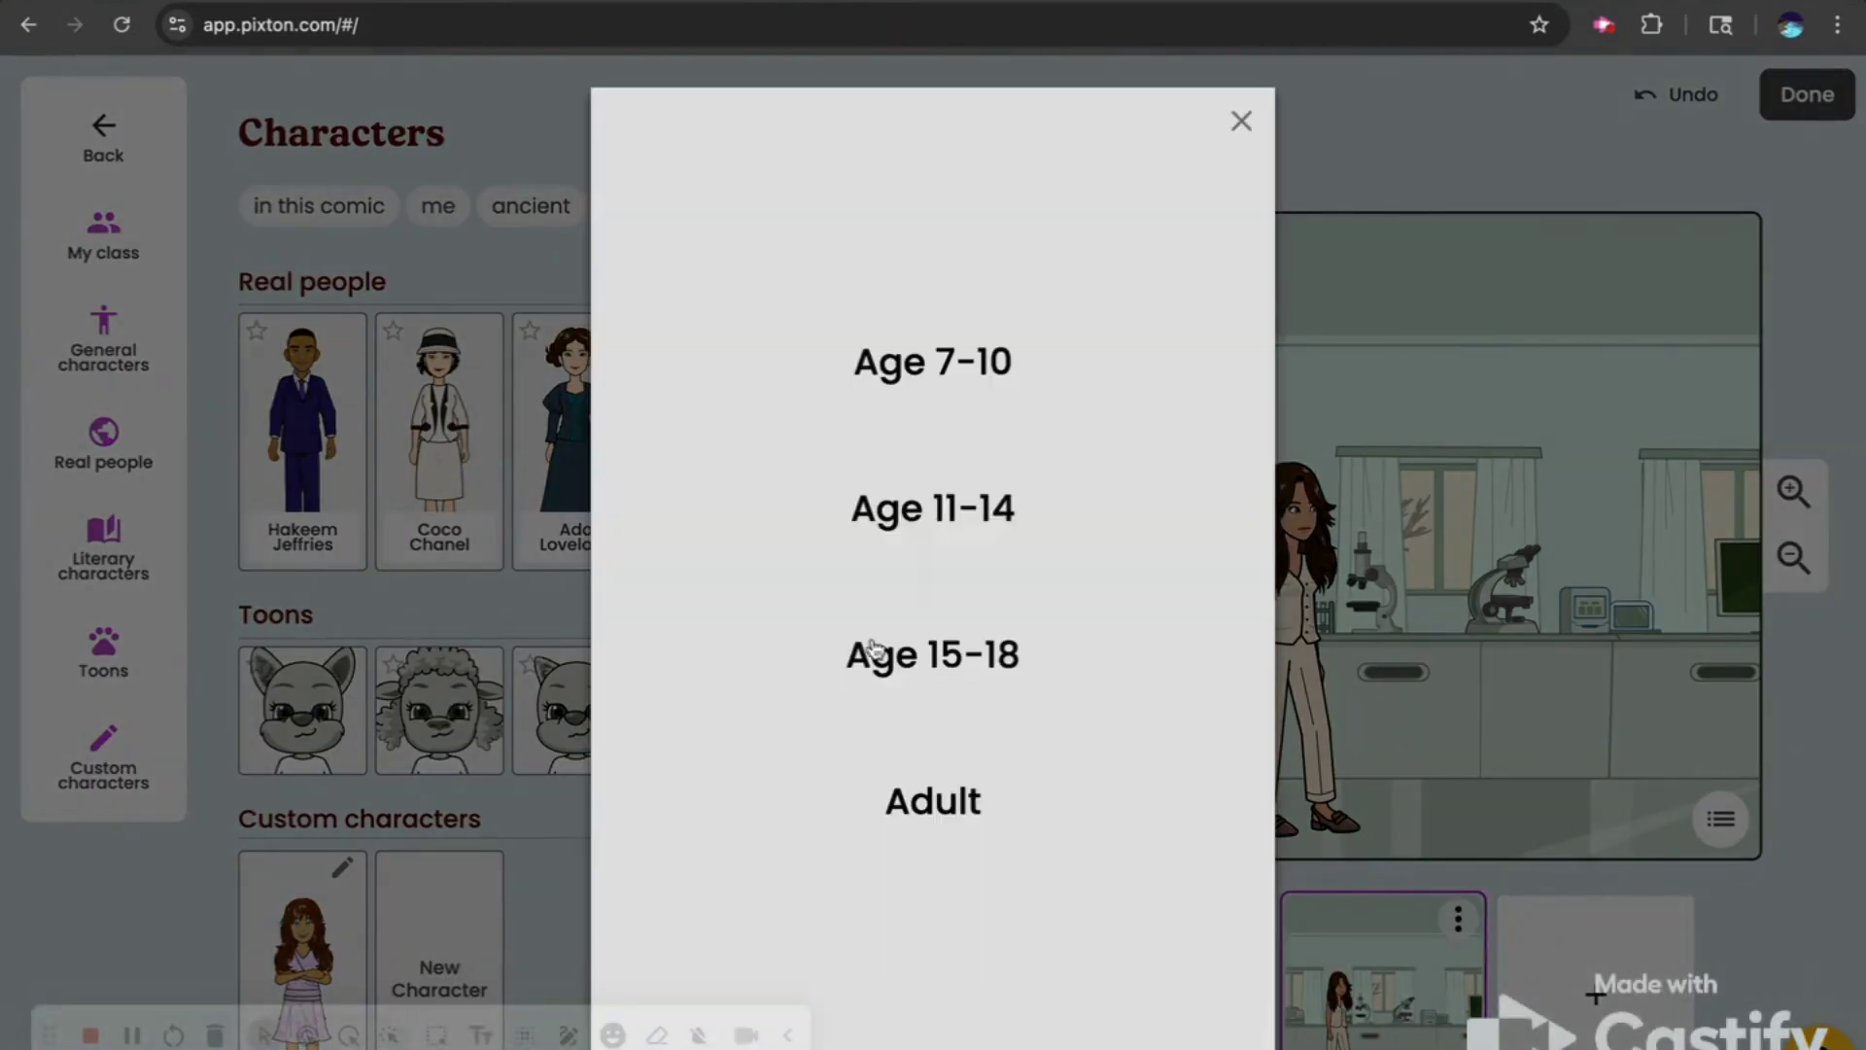
pyautogui.click(959, 530)
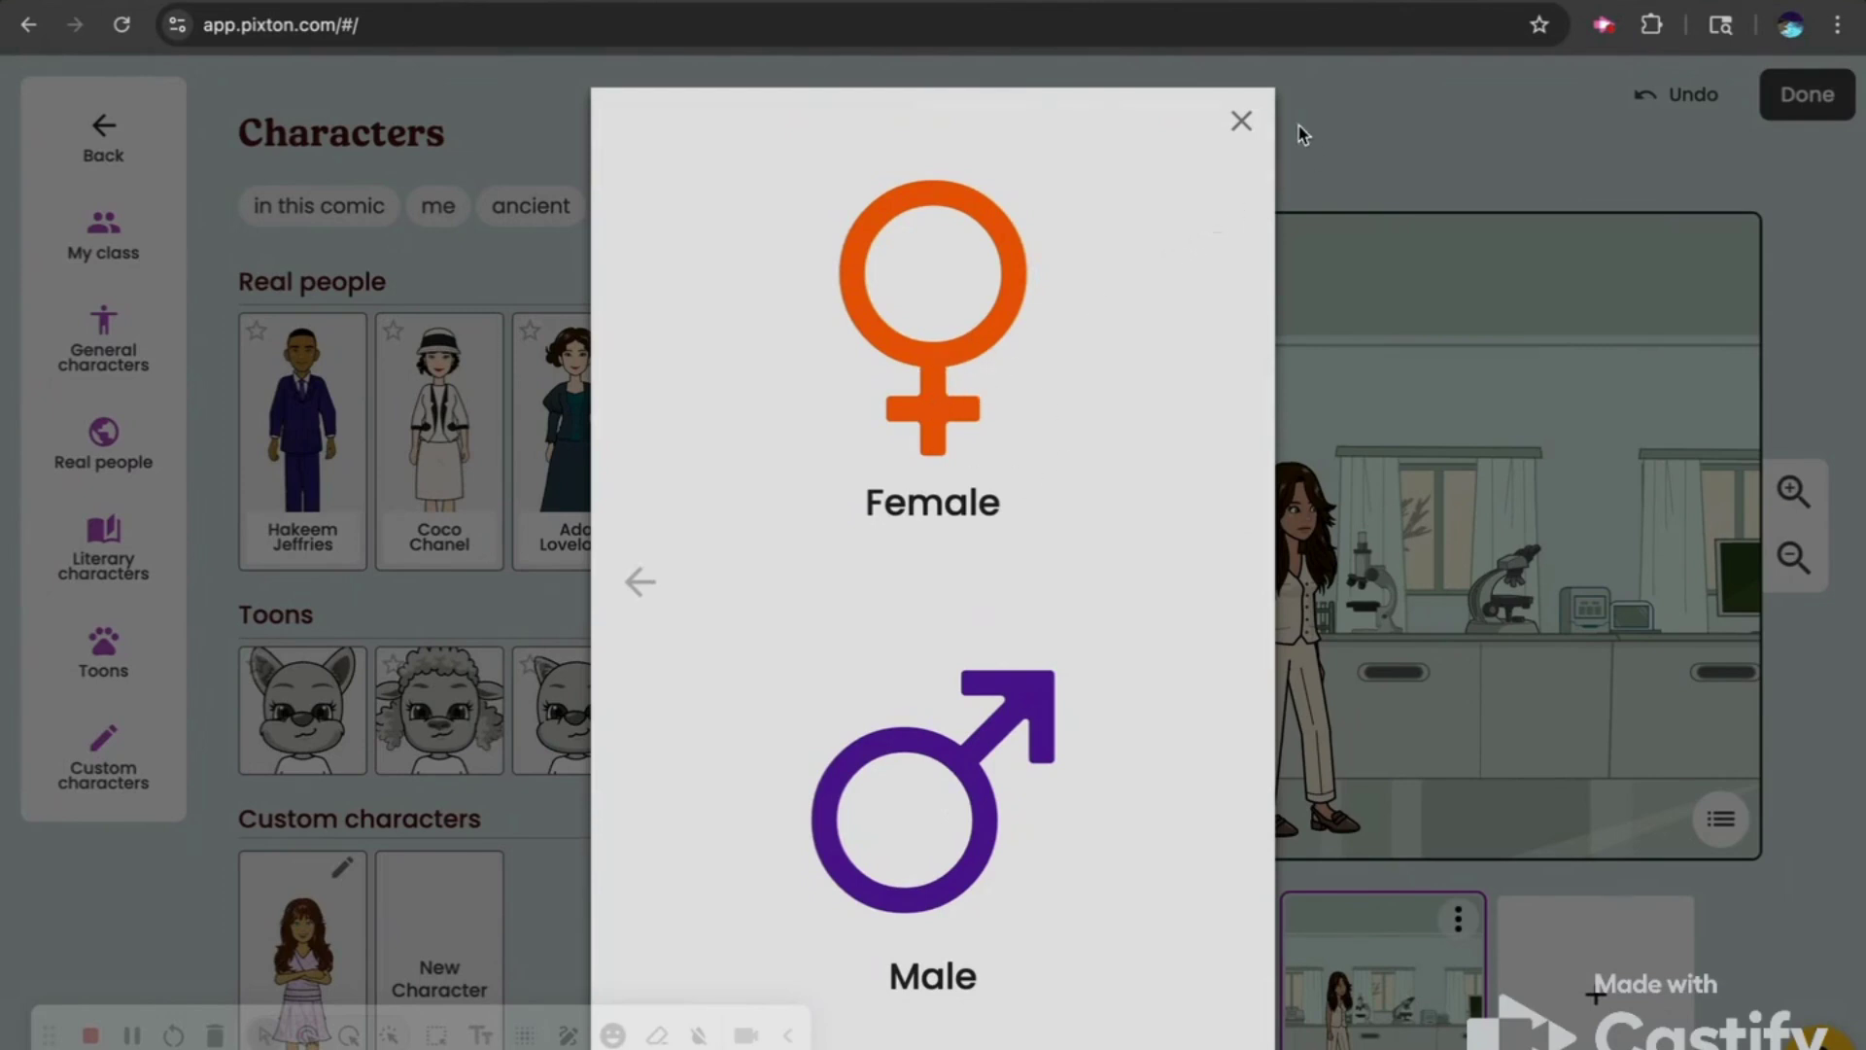
pyautogui.click(1247, 128)
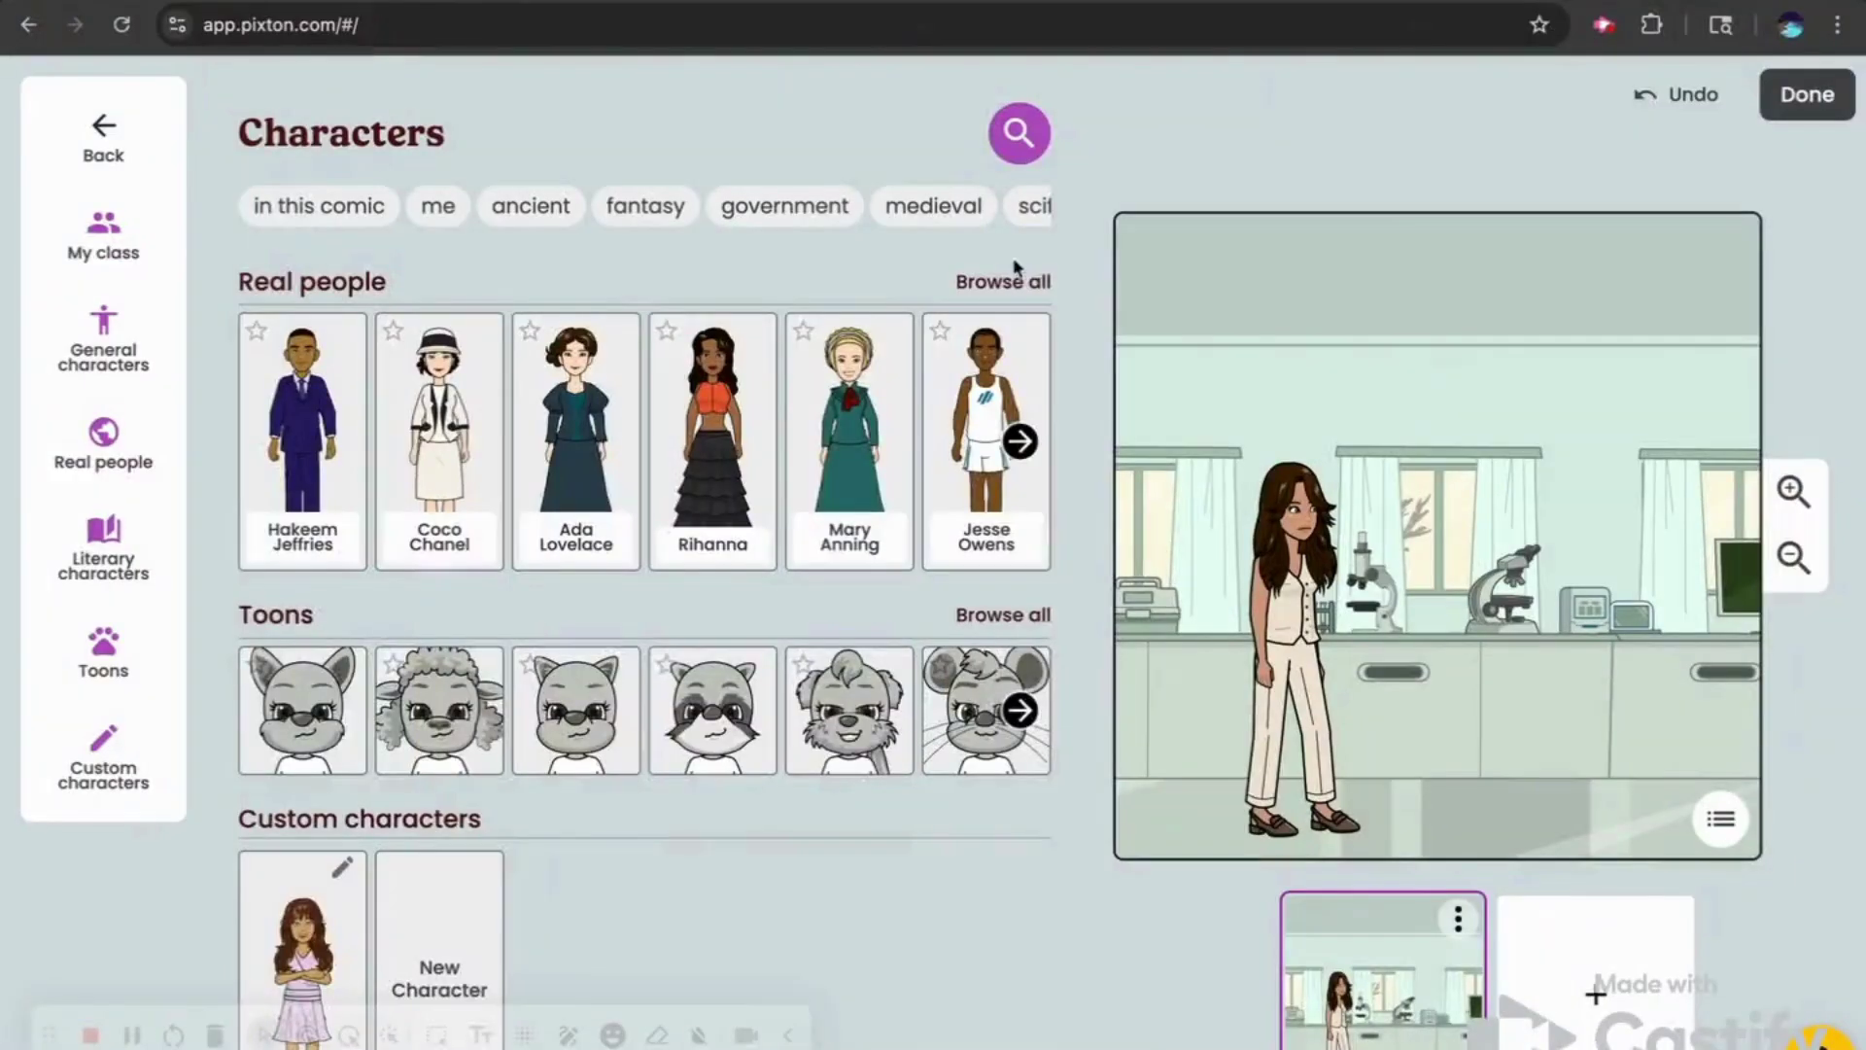
# - Add Ada Lovelace from the real people characters and move her farther away from the student avatar
pyautogui.scroll(3, 480, 367)
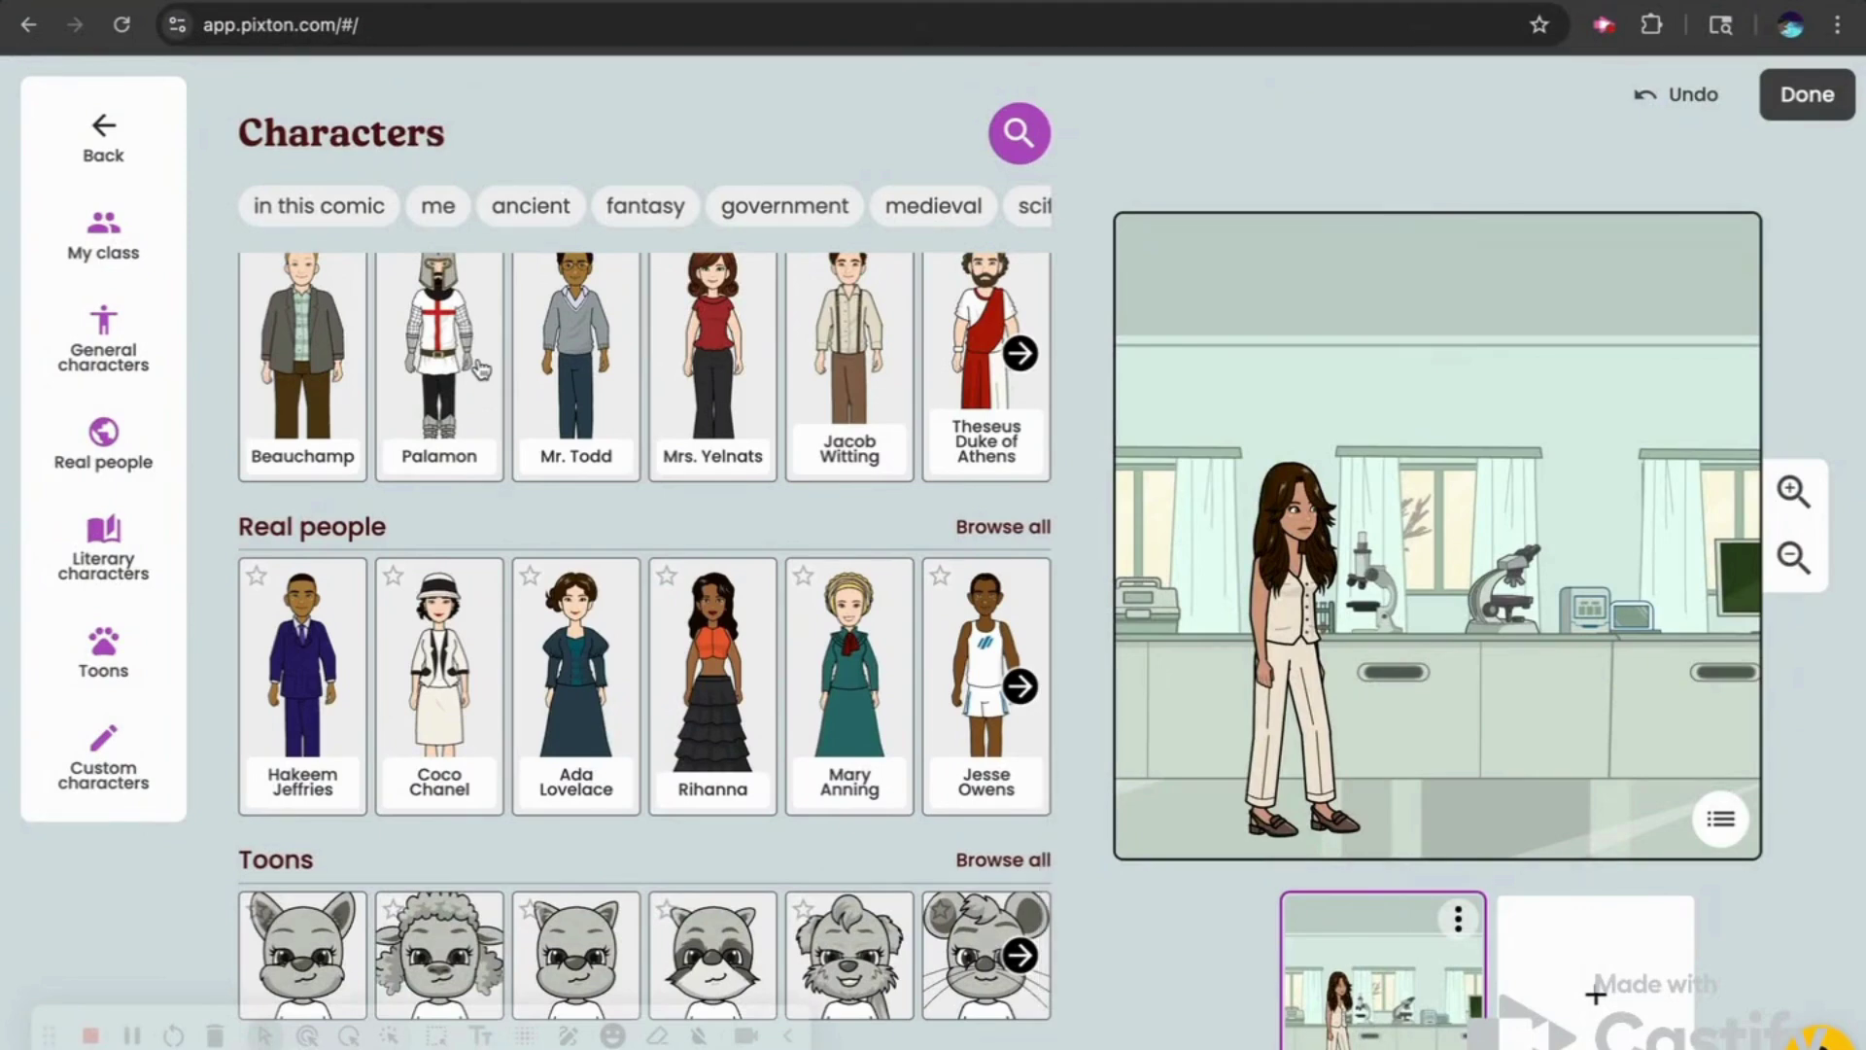
pyautogui.click(584, 756)
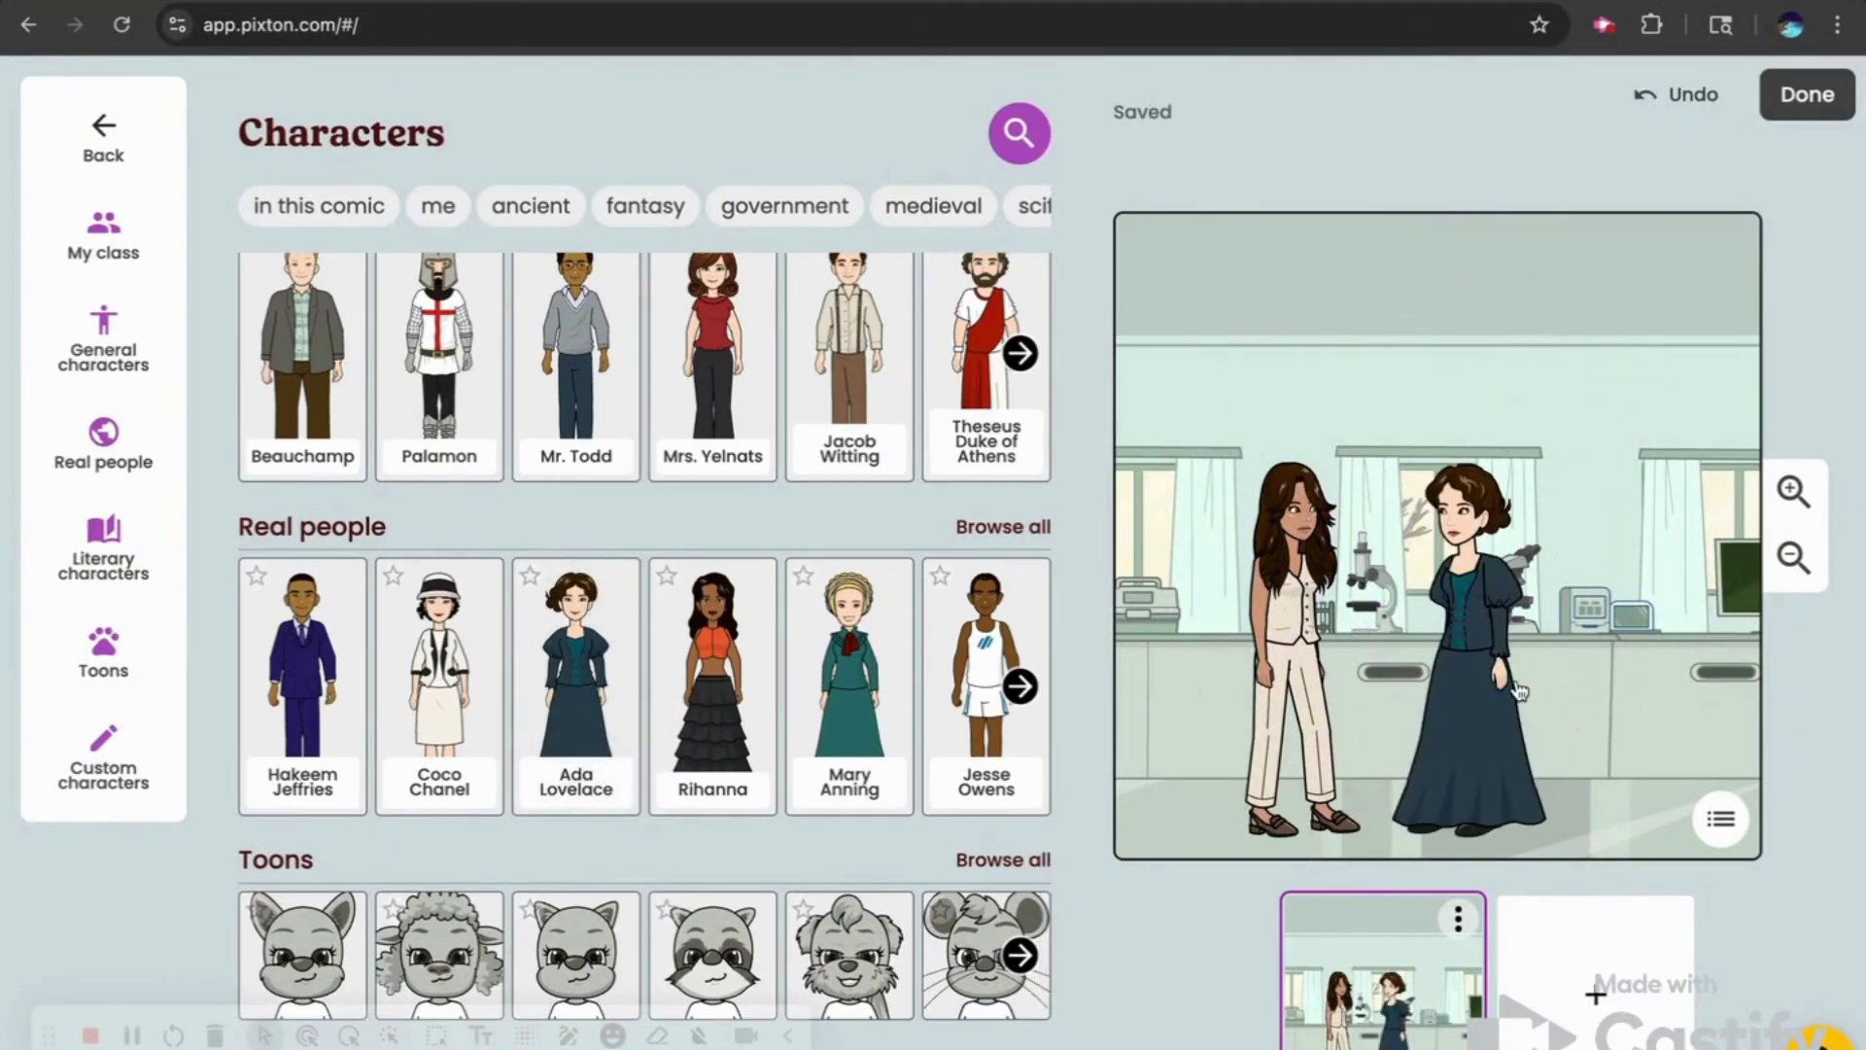
pyautogui.click(1500, 668)
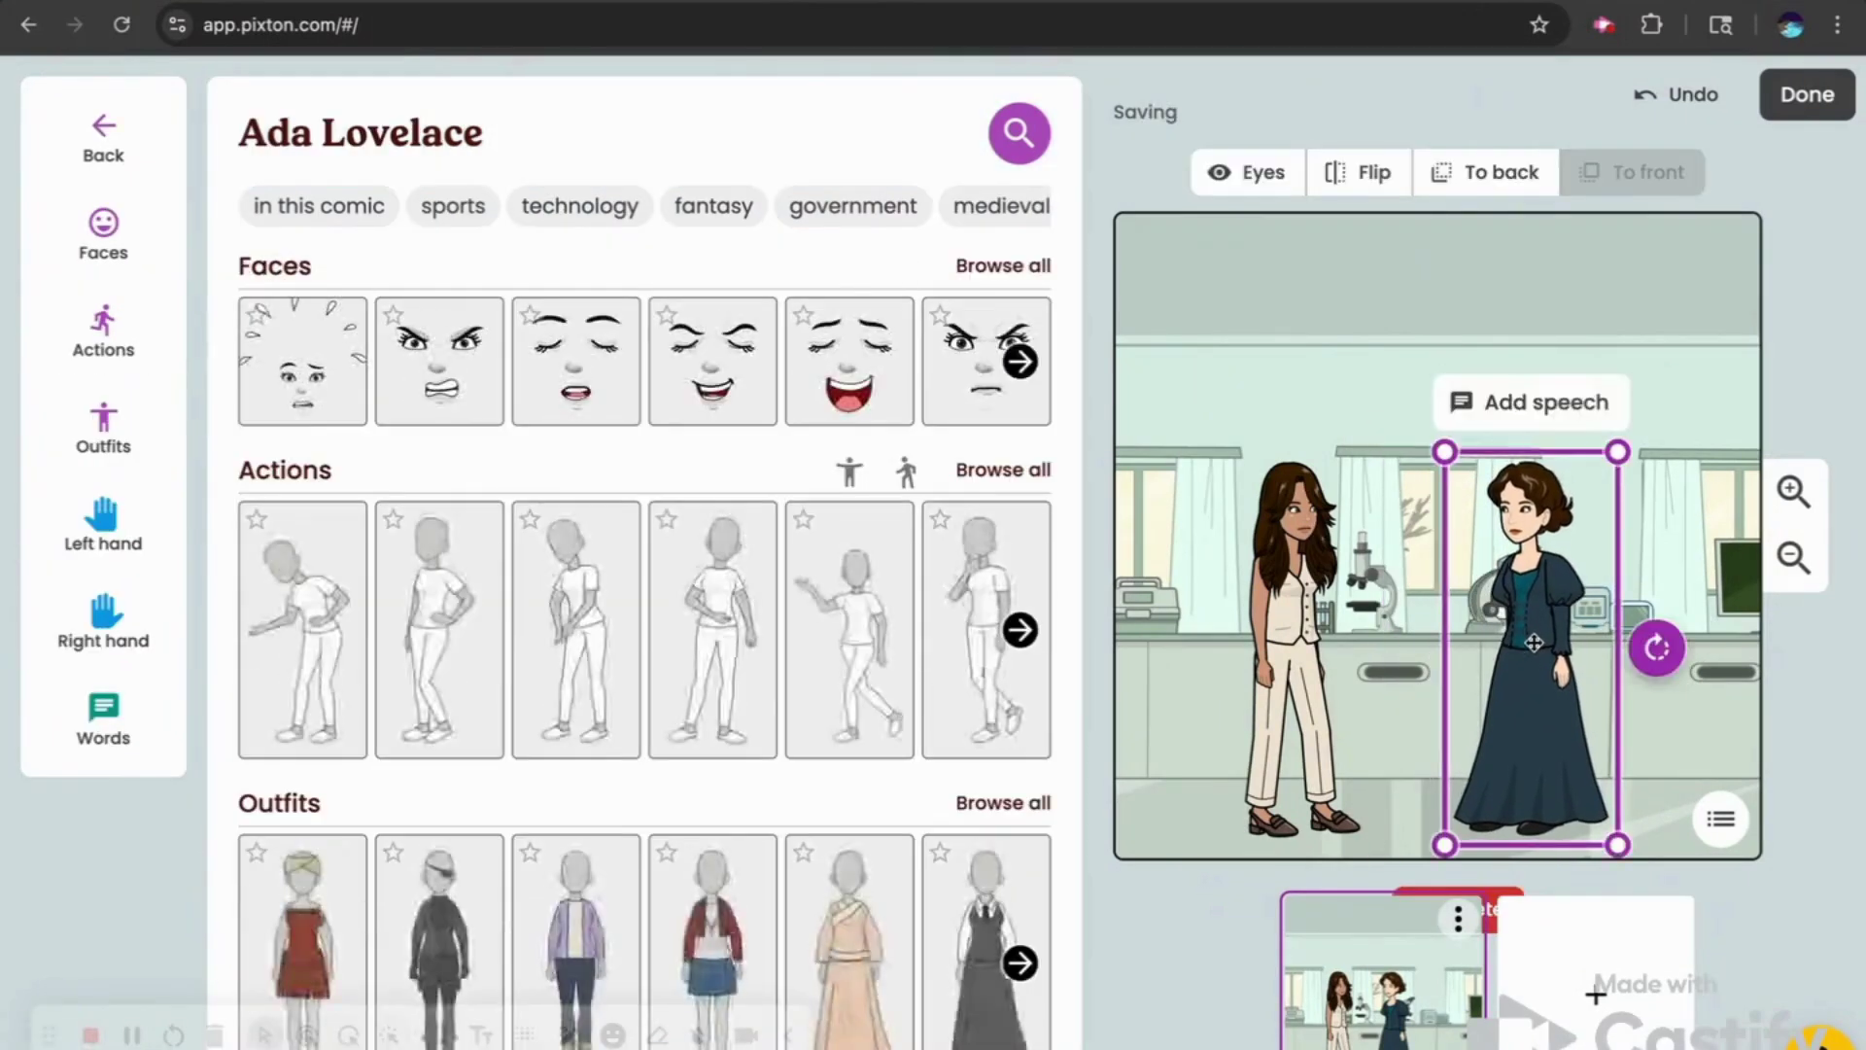
# - Duplicate the lab panel with both characters until the comic has three matching panels
pyautogui.click(1293, 609)
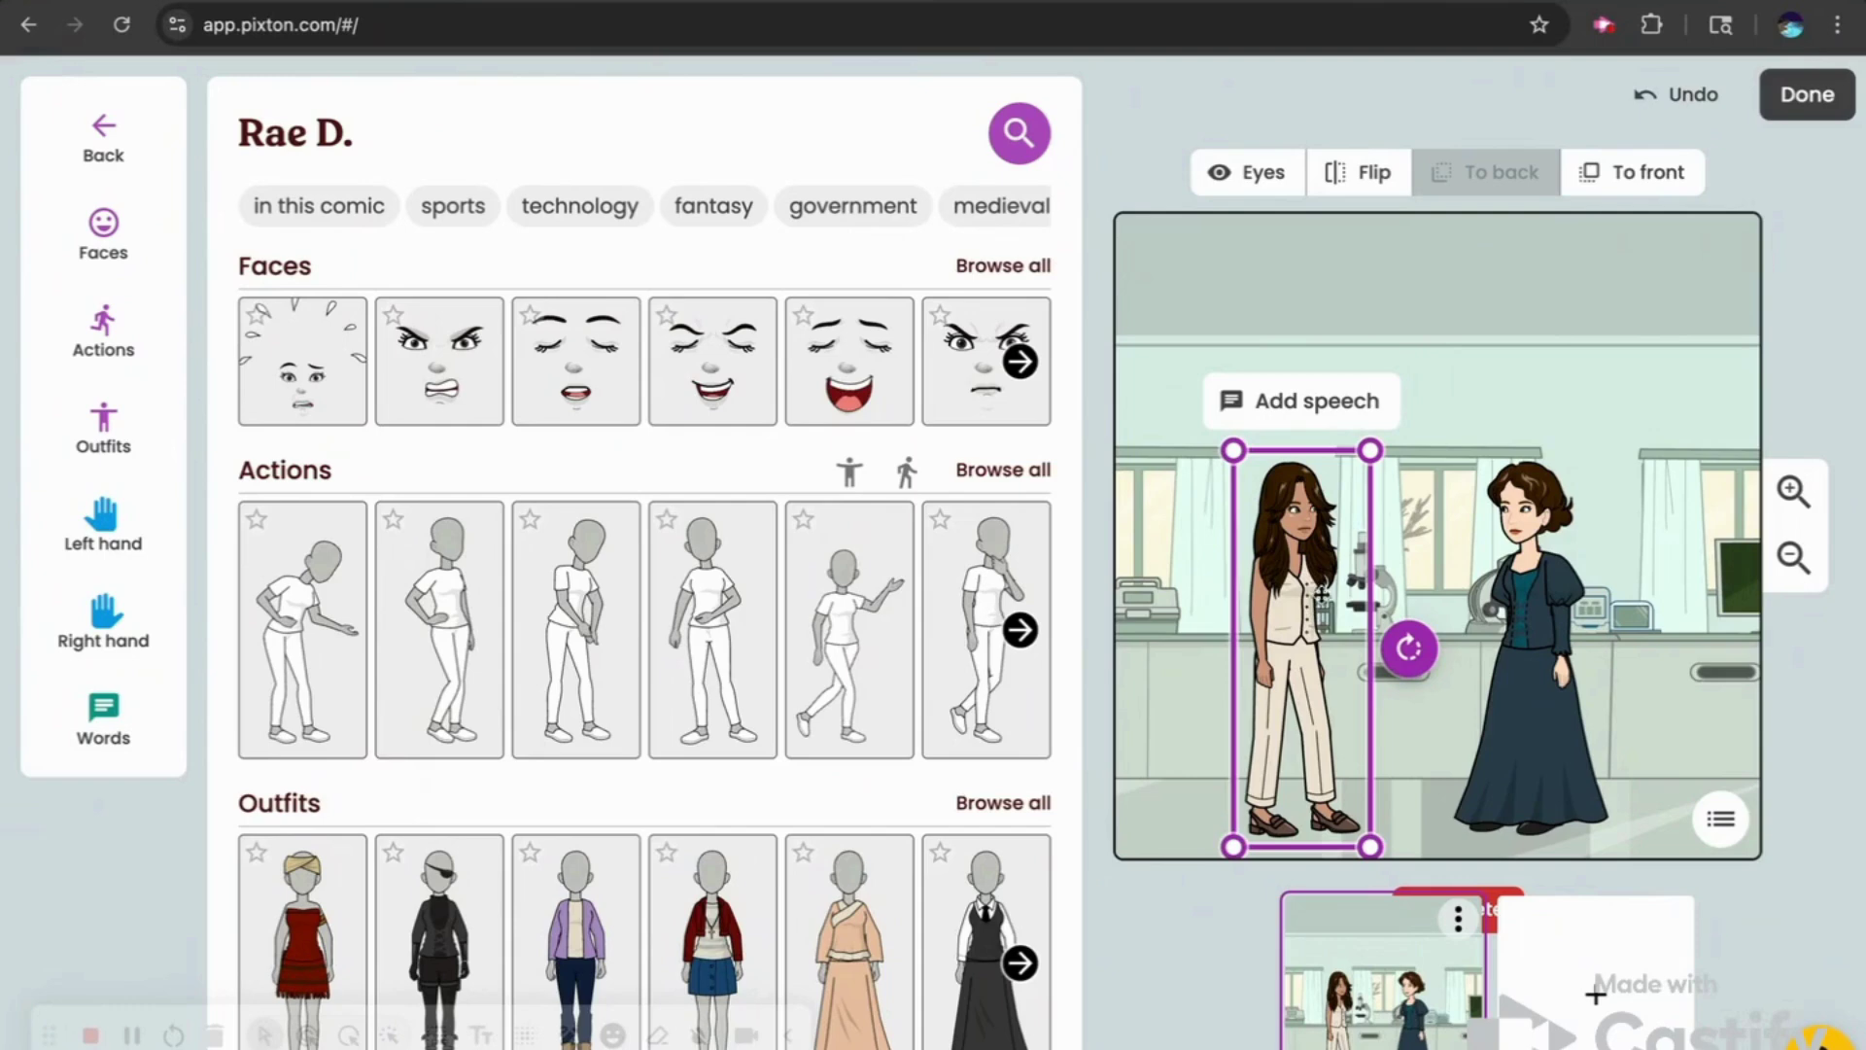
pyautogui.click(1595, 992)
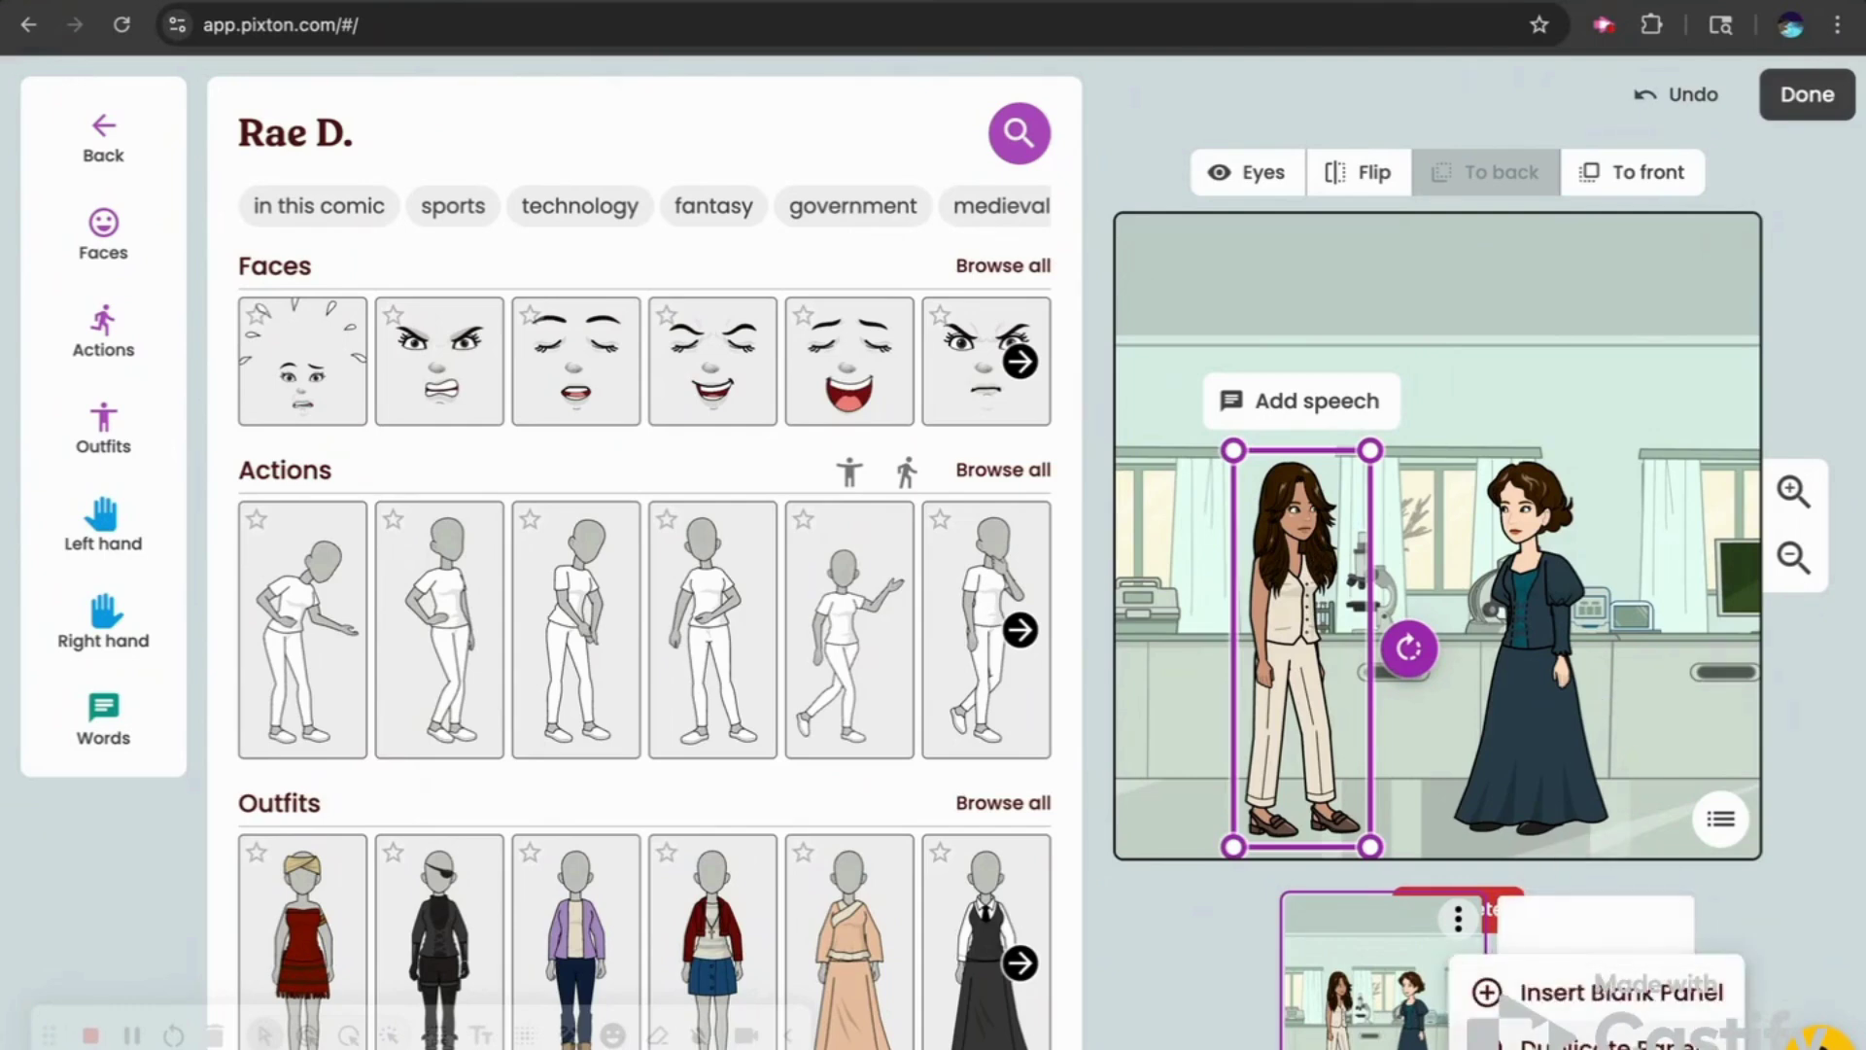
pyautogui.click(1619, 1042)
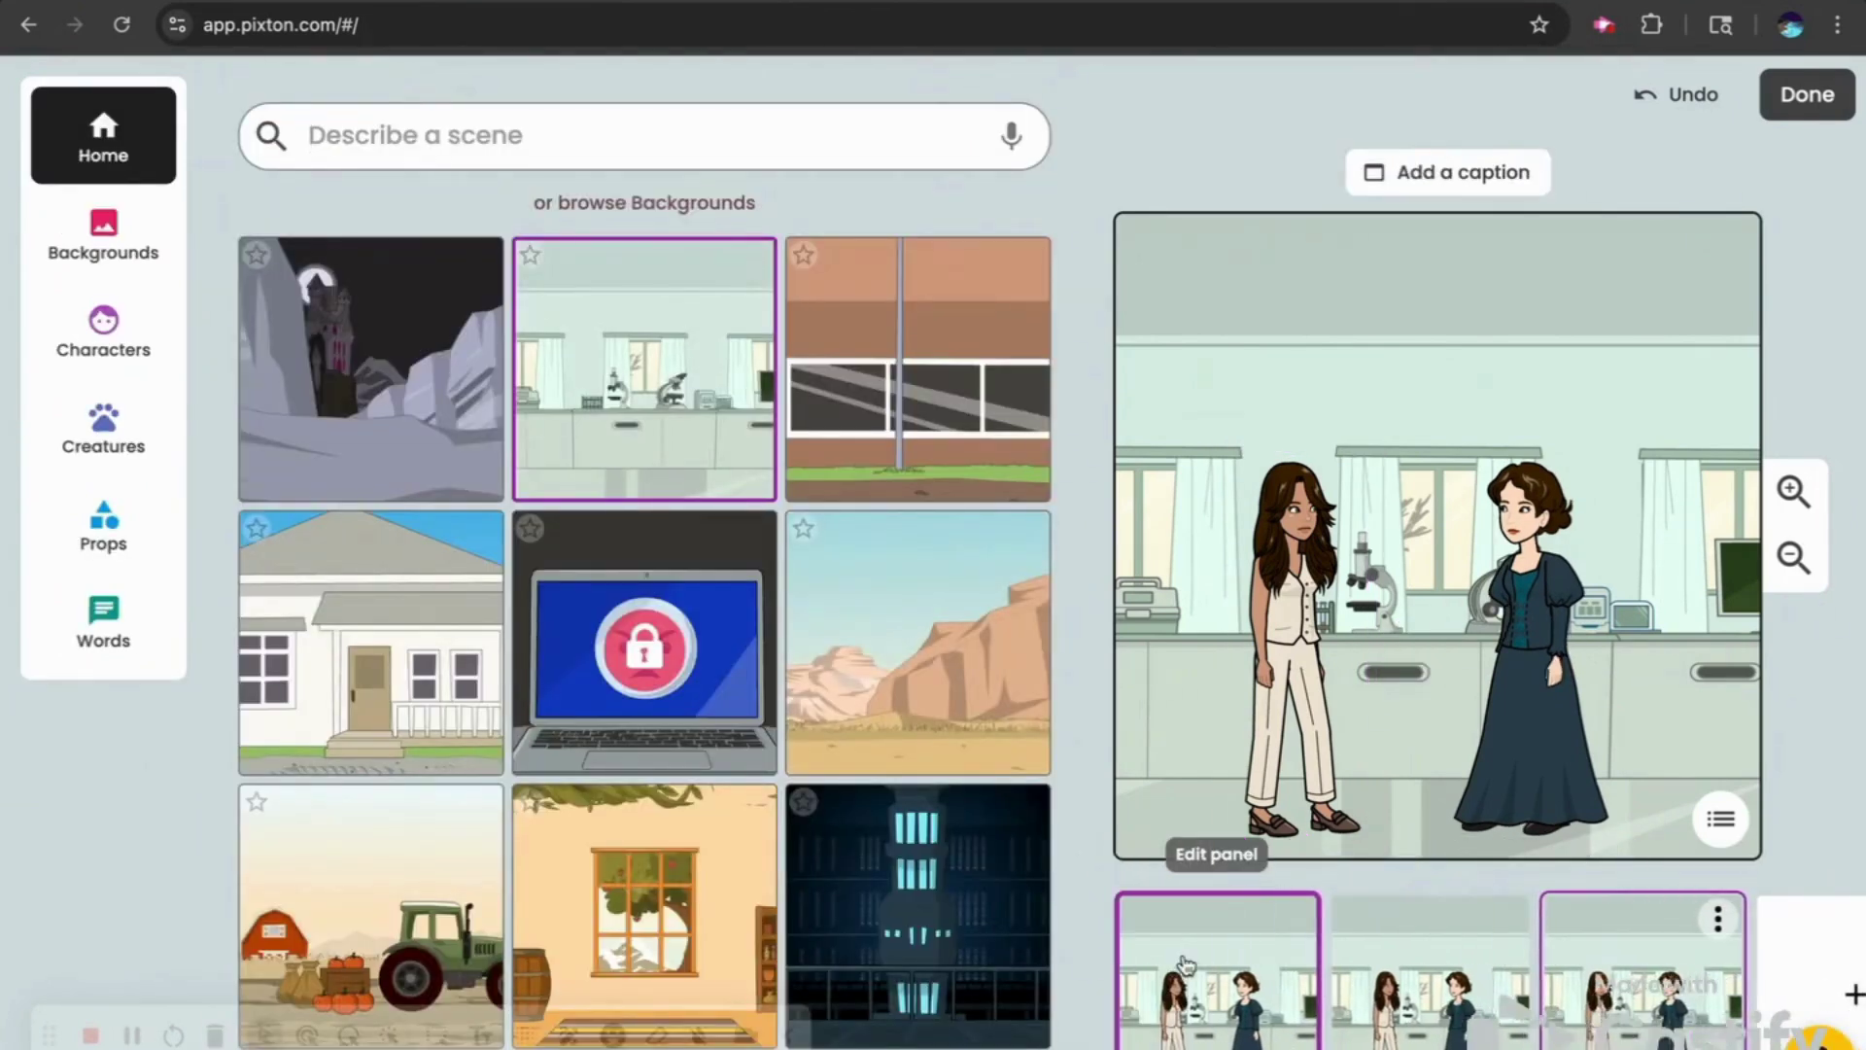
# - In the first panel, give both the student avatar and Ada Lovelace the hand-on-hip standing pose
pyautogui.click(1249, 1009)
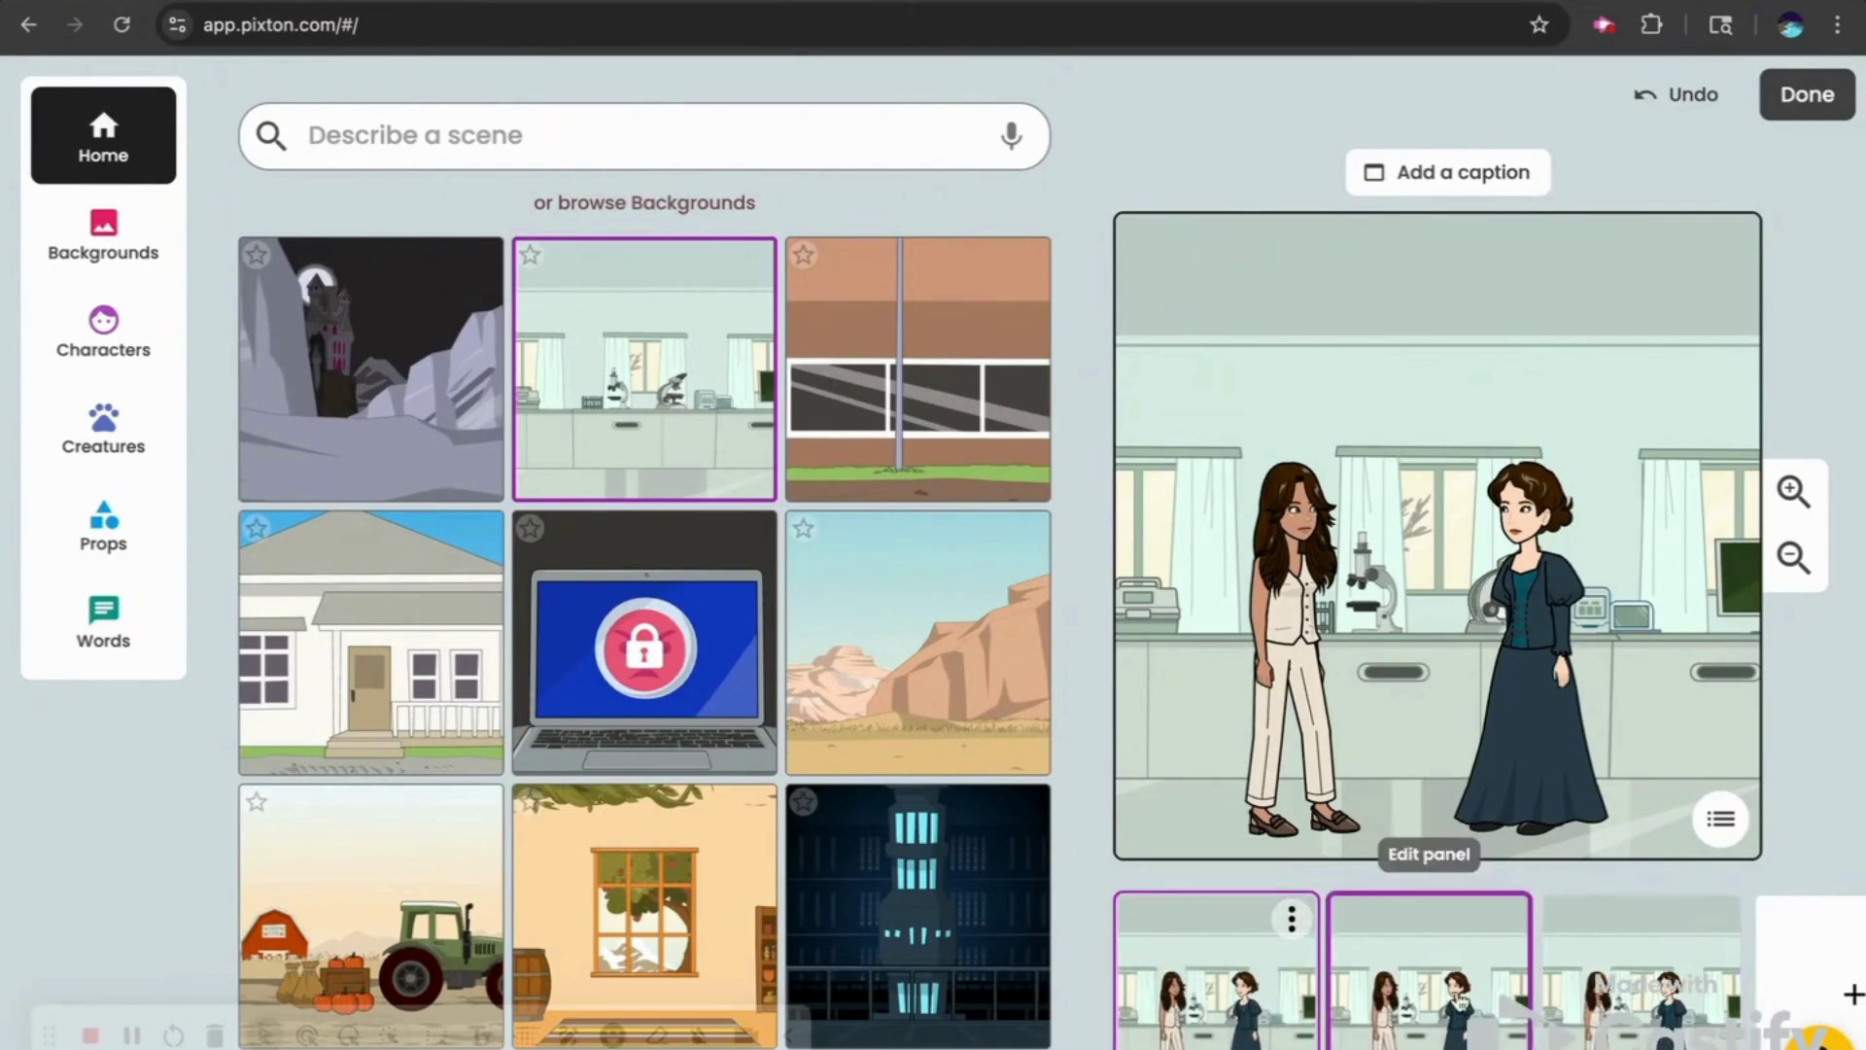
pyautogui.click(1307, 602)
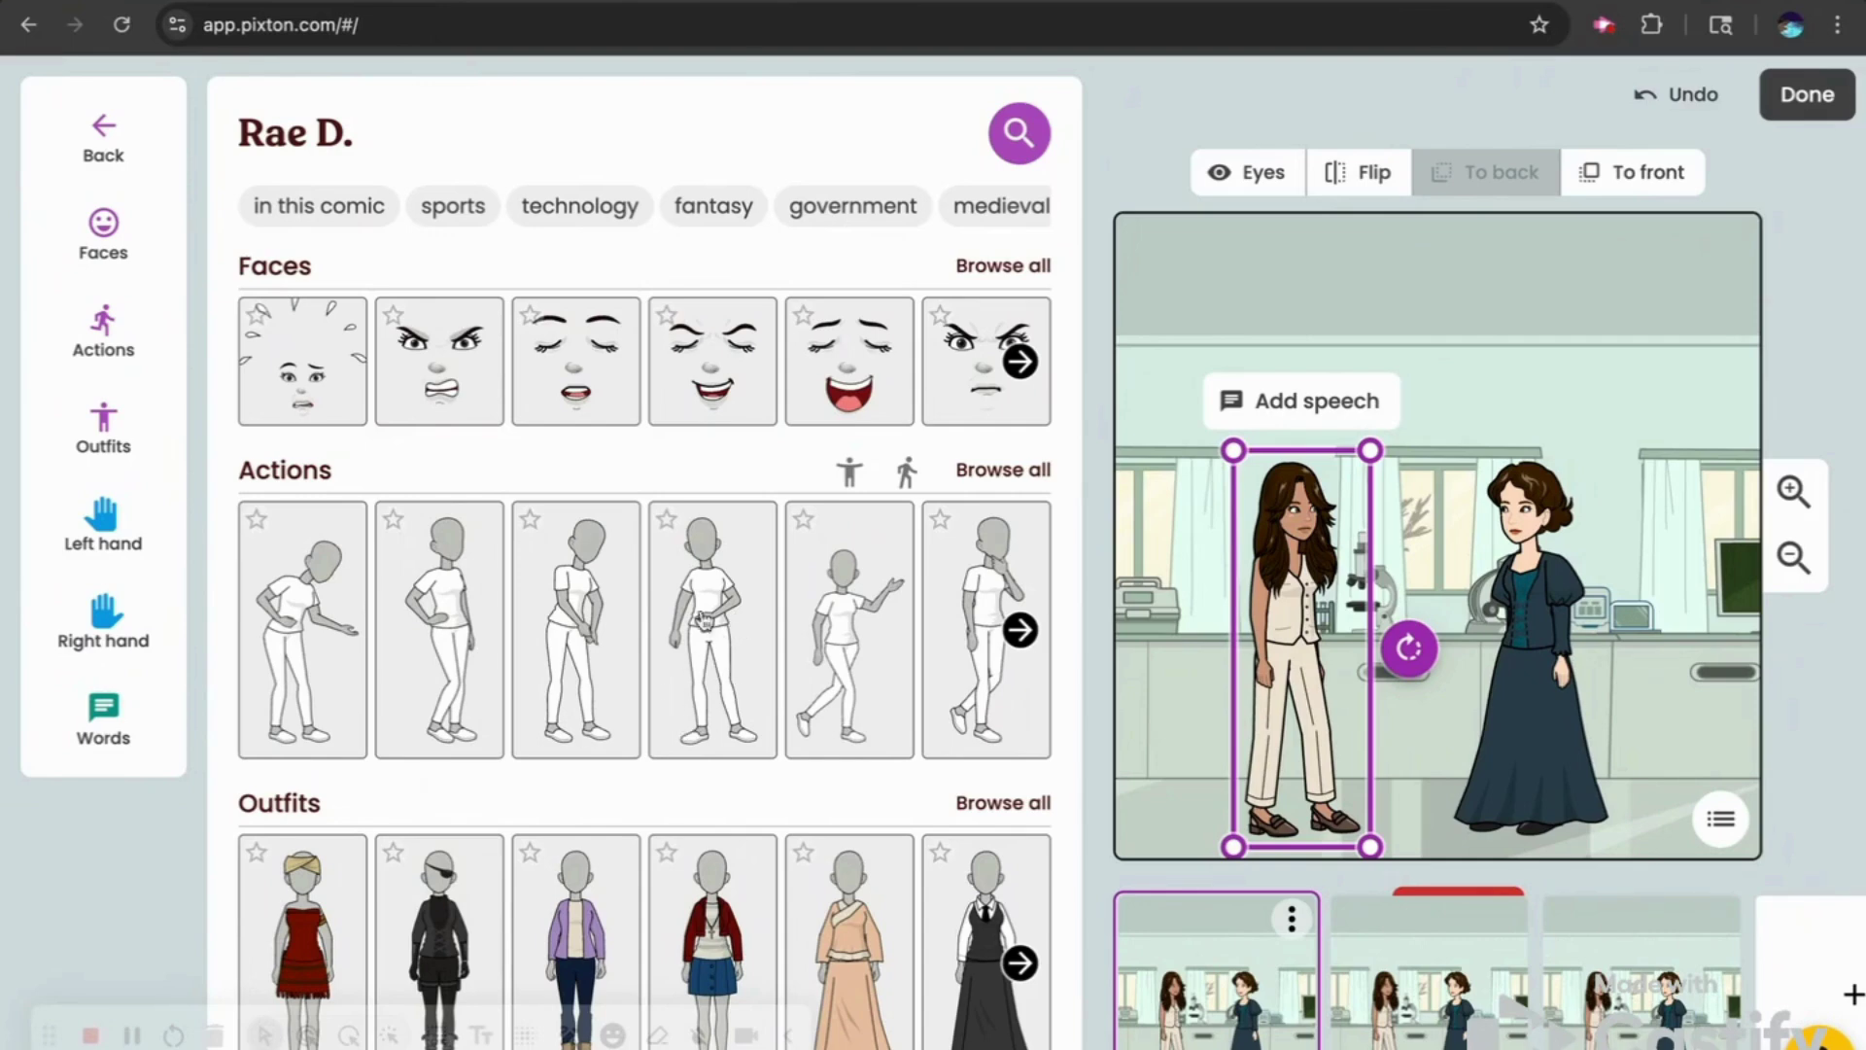
pyautogui.click(443, 630)
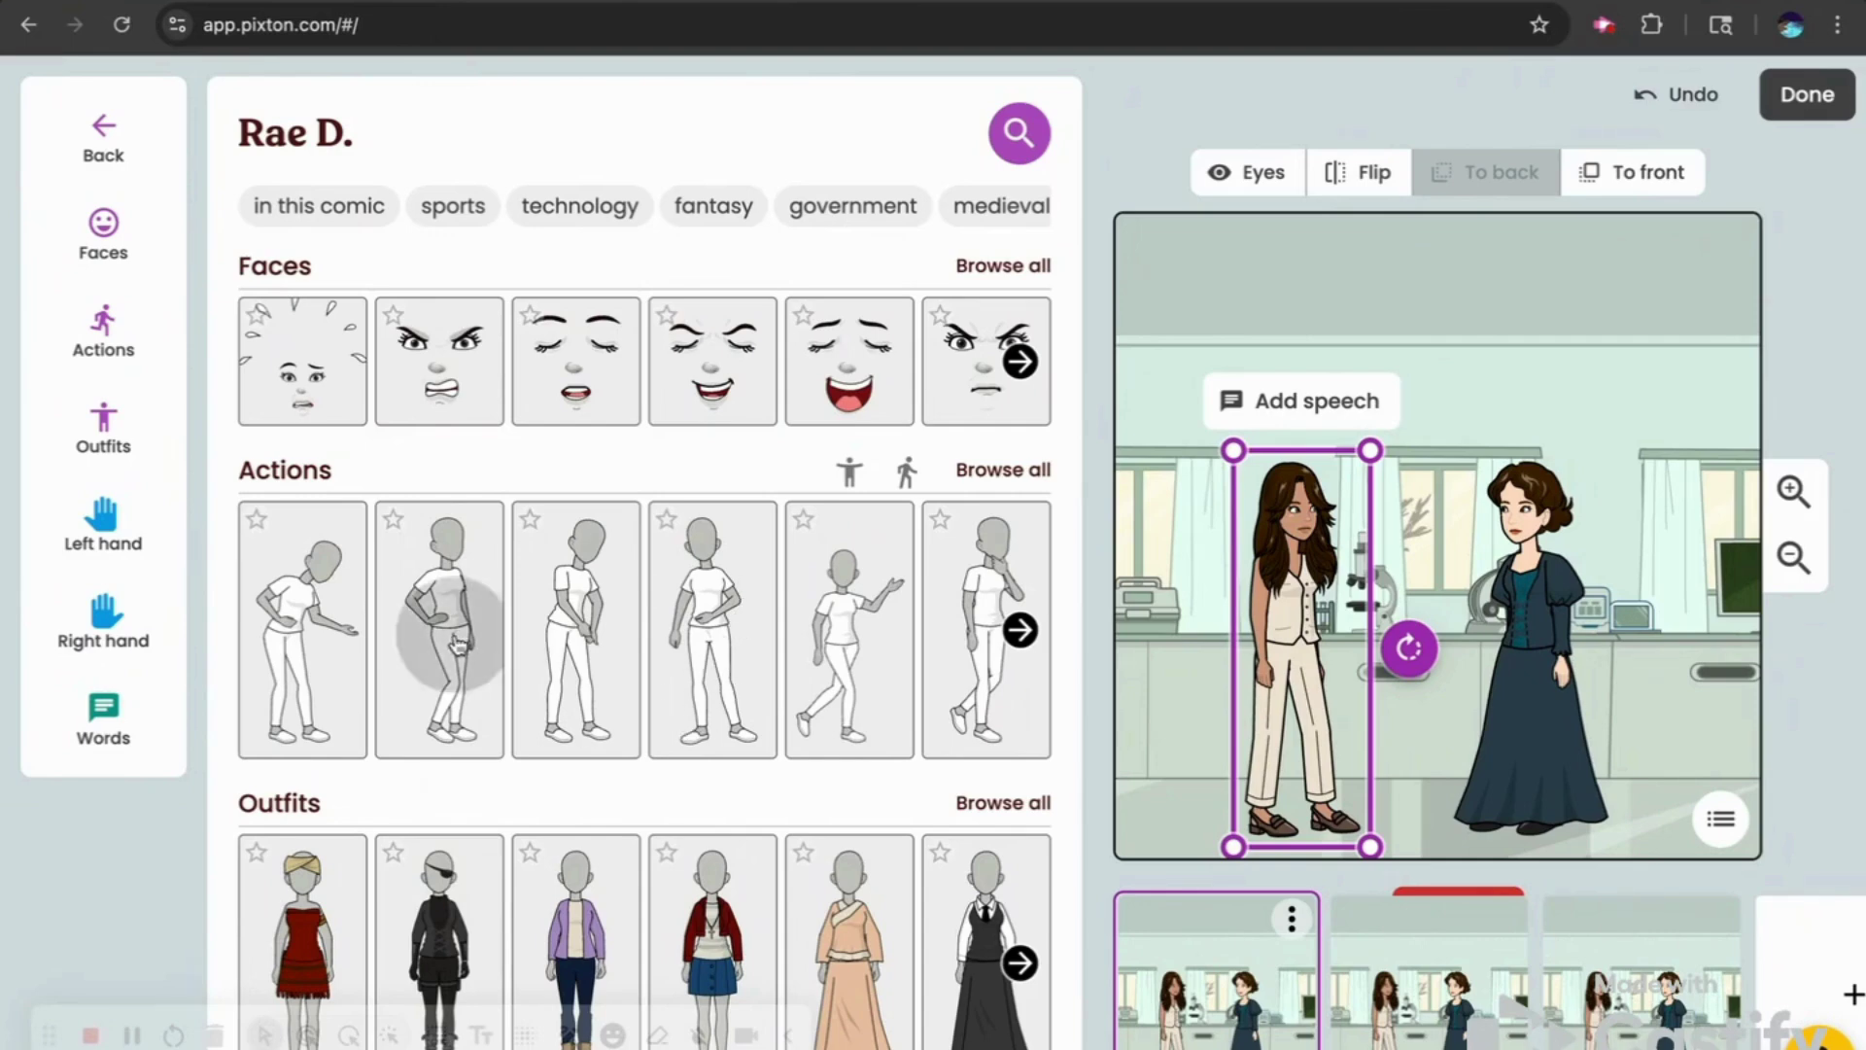
pyautogui.click(1531, 656)
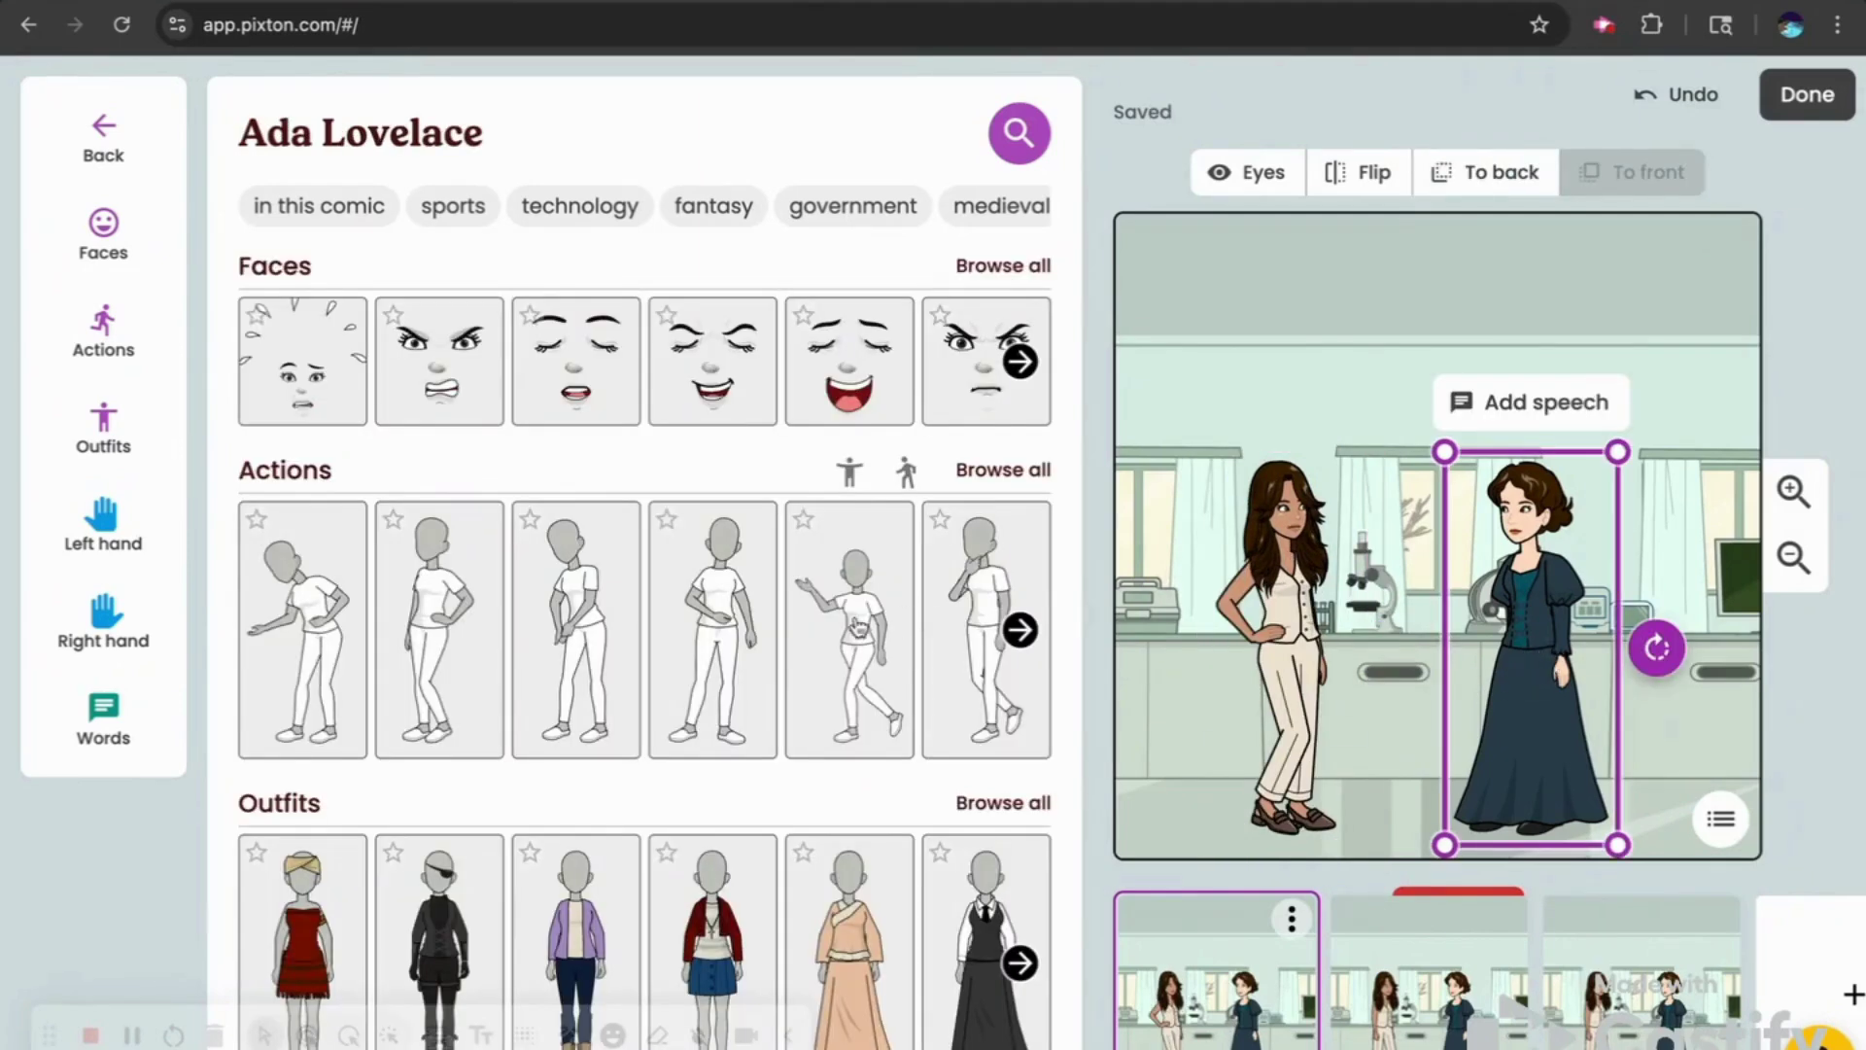
pyautogui.click(443, 668)
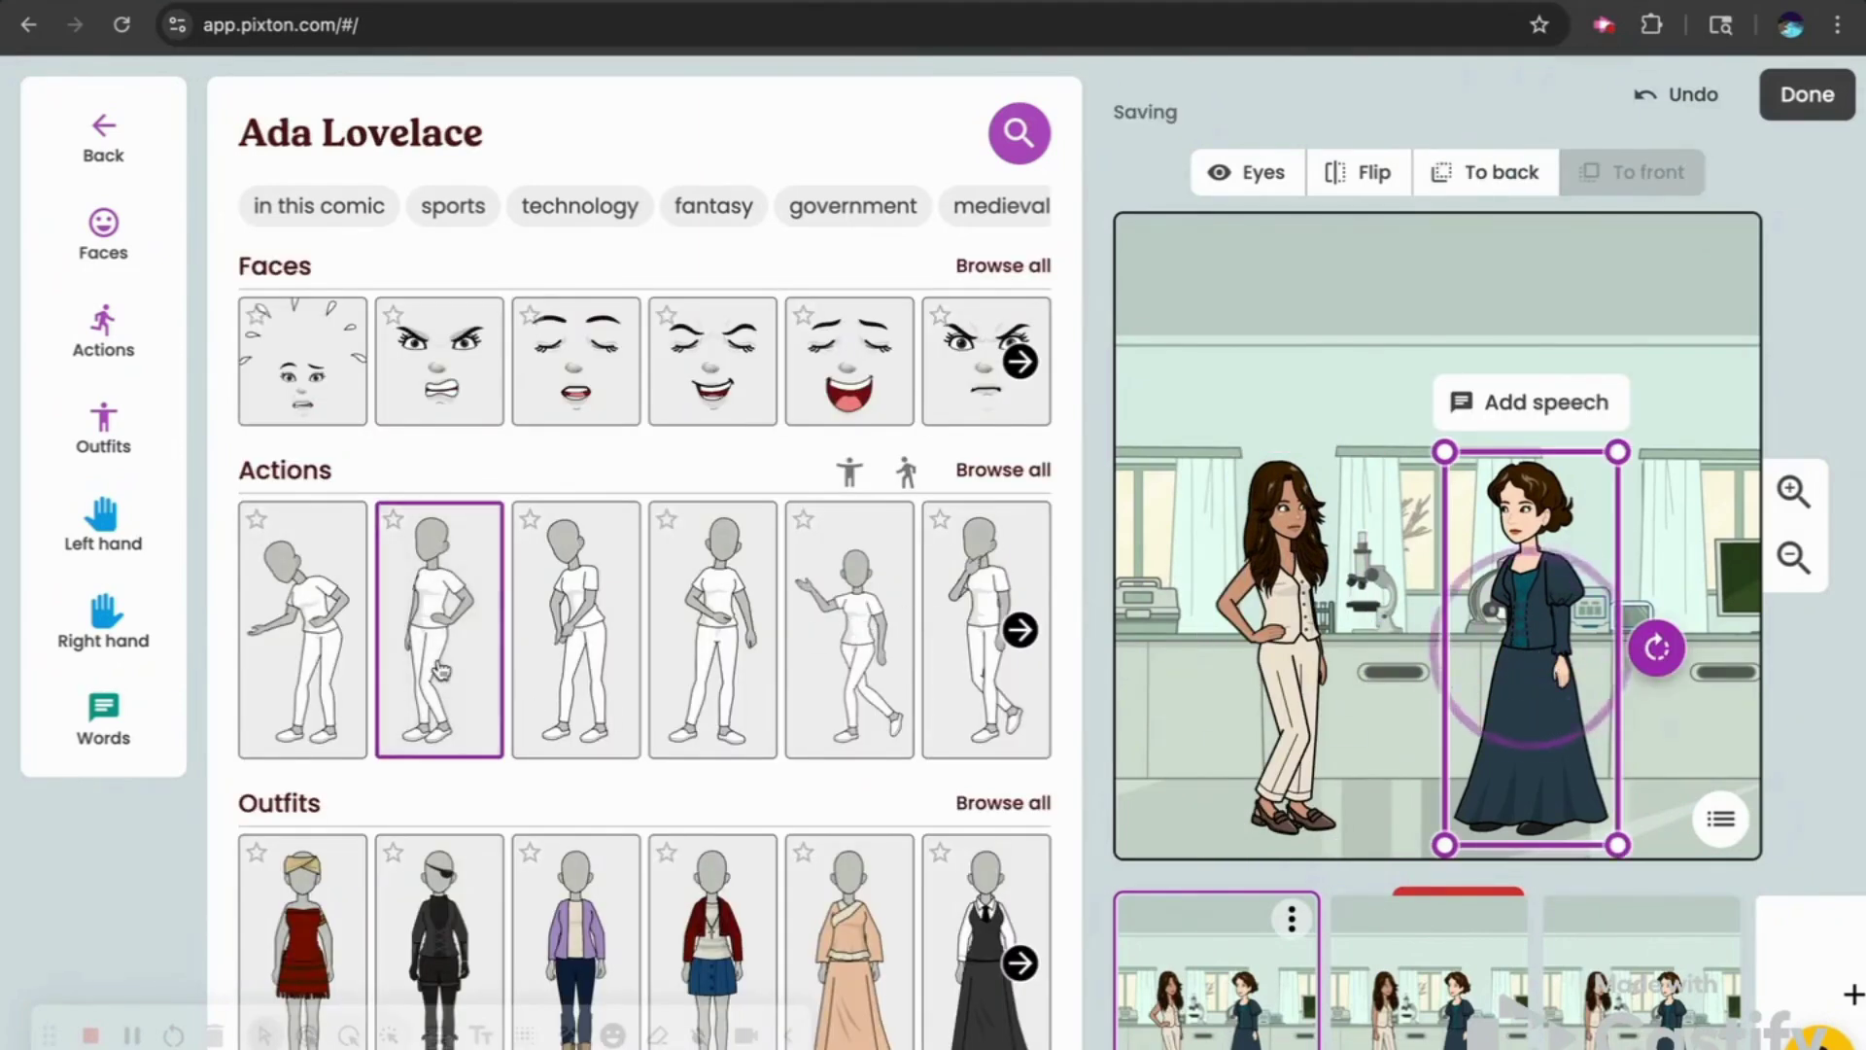
# - Change the student avatar's face in the first panel to the sad expression with worried brows and a small frown
pyautogui.click(1312, 556)
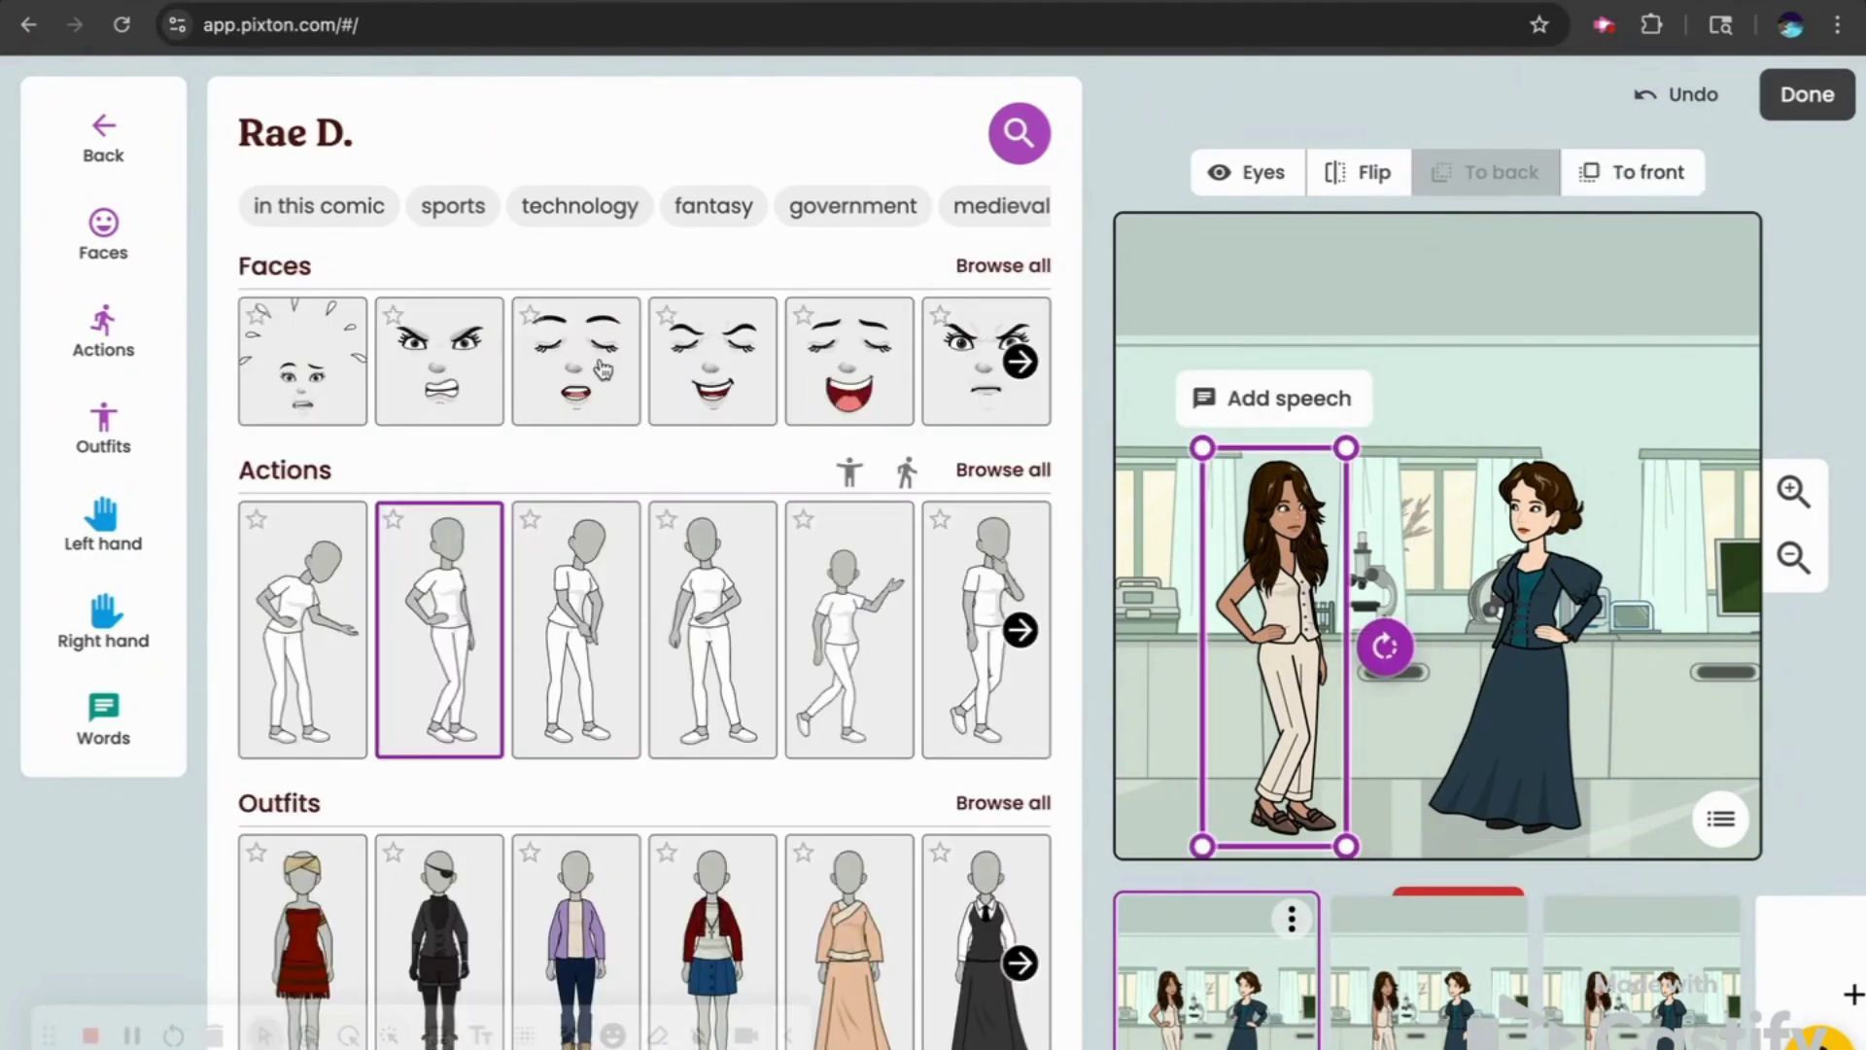
pyautogui.click(1011, 270)
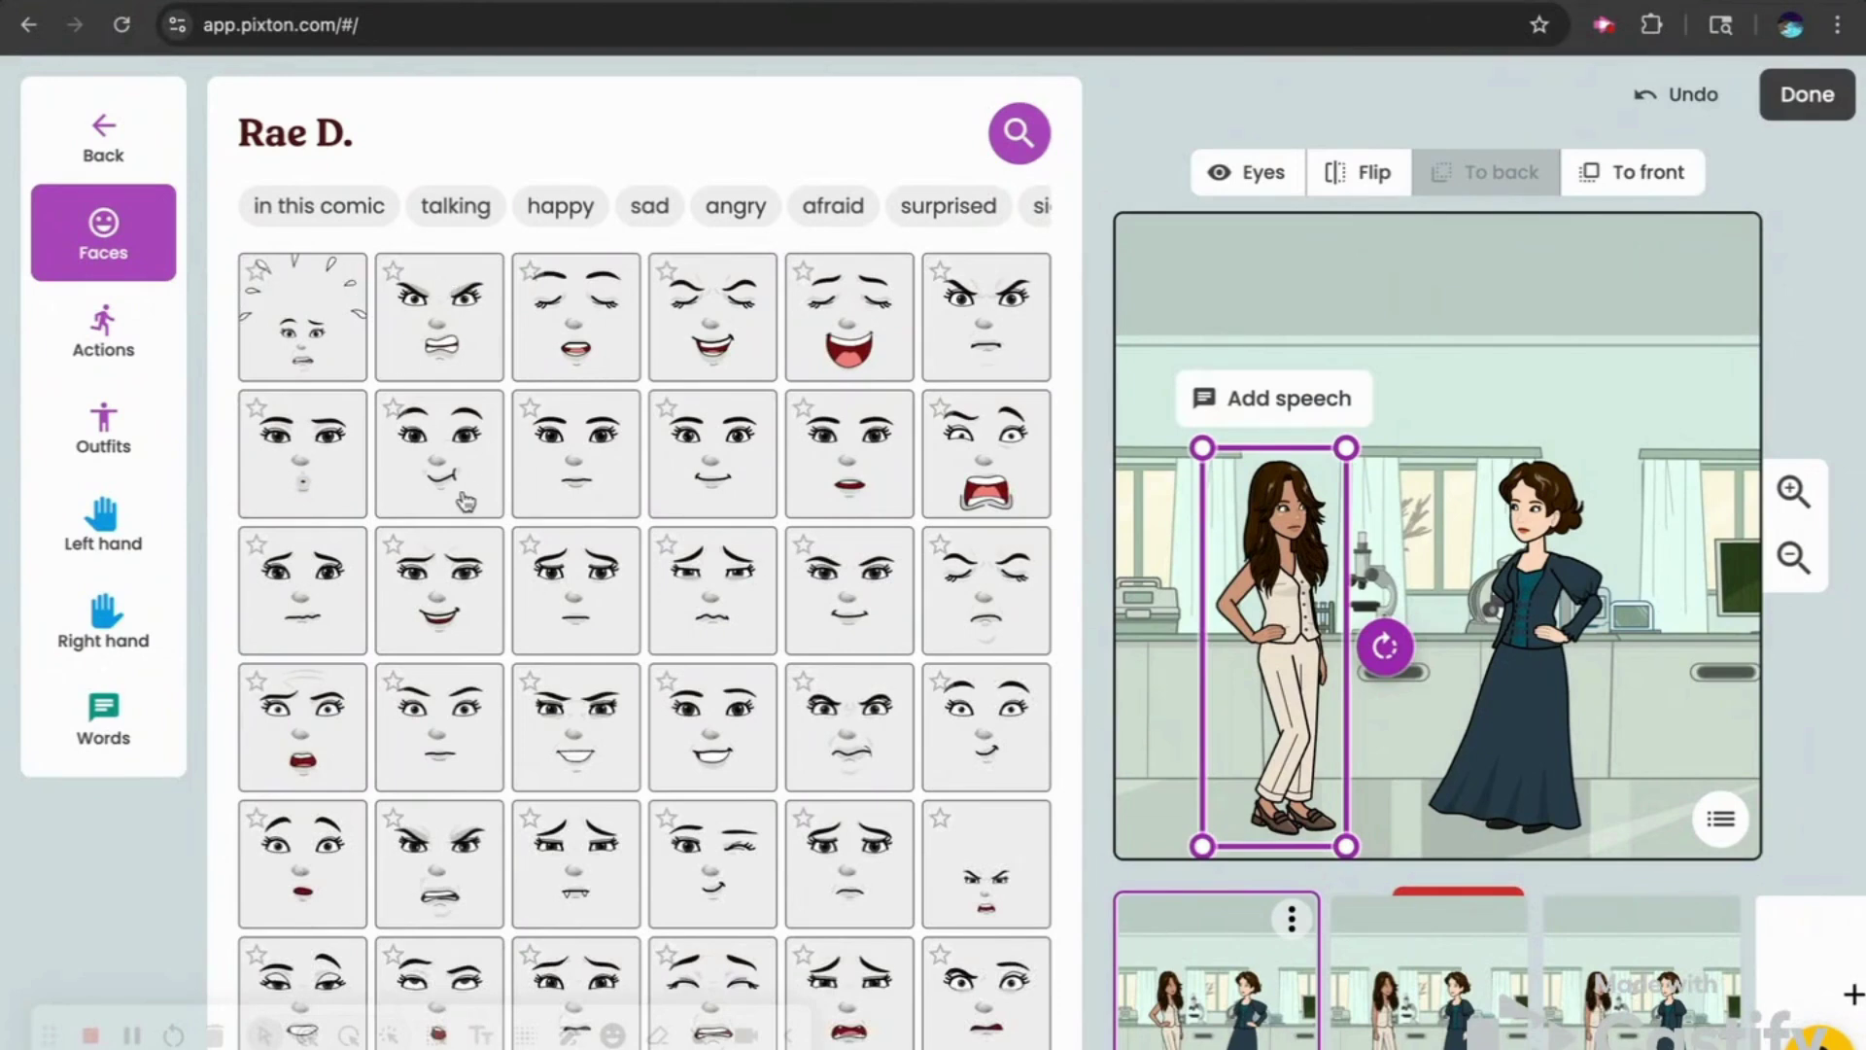
pyautogui.scroll(-2, 466, 501)
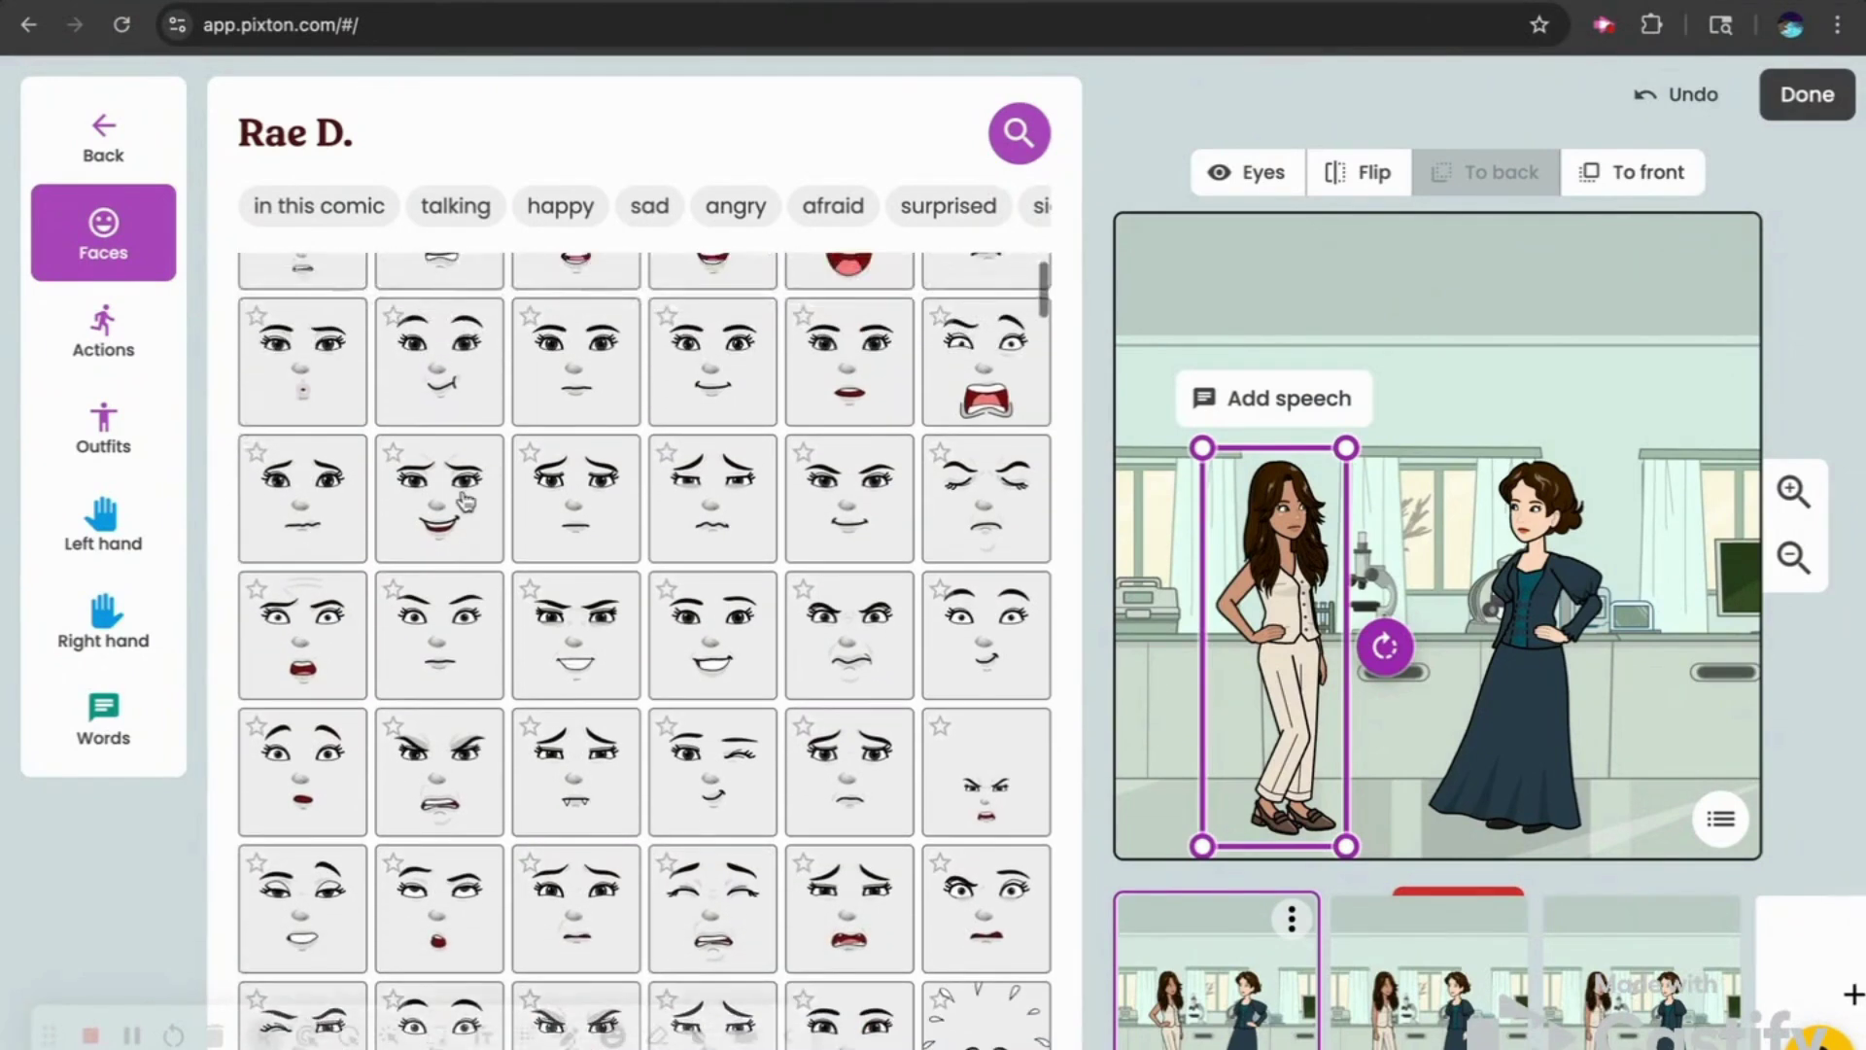
pyautogui.click(853, 773)
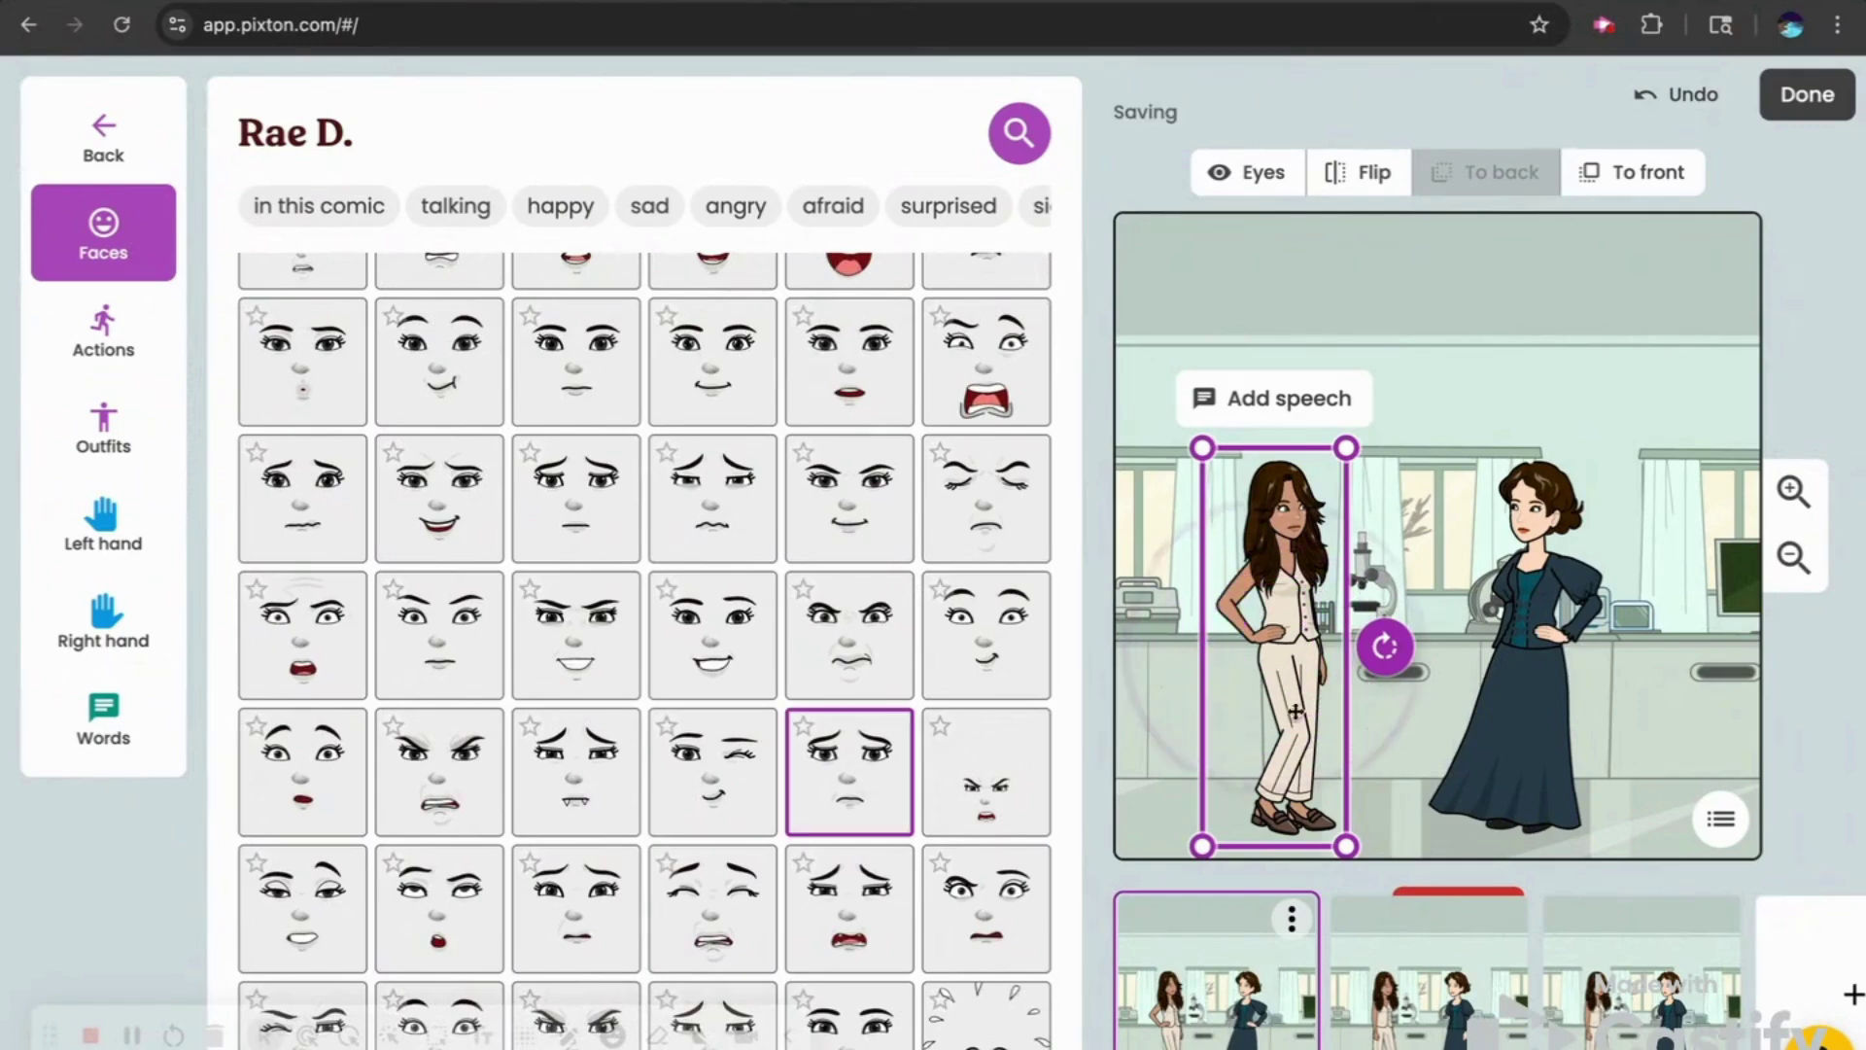
# - Change Ada Lovelace's face in the first panel to the neutral expression with a slightly open, talking mouth
pyautogui.click(1560, 668)
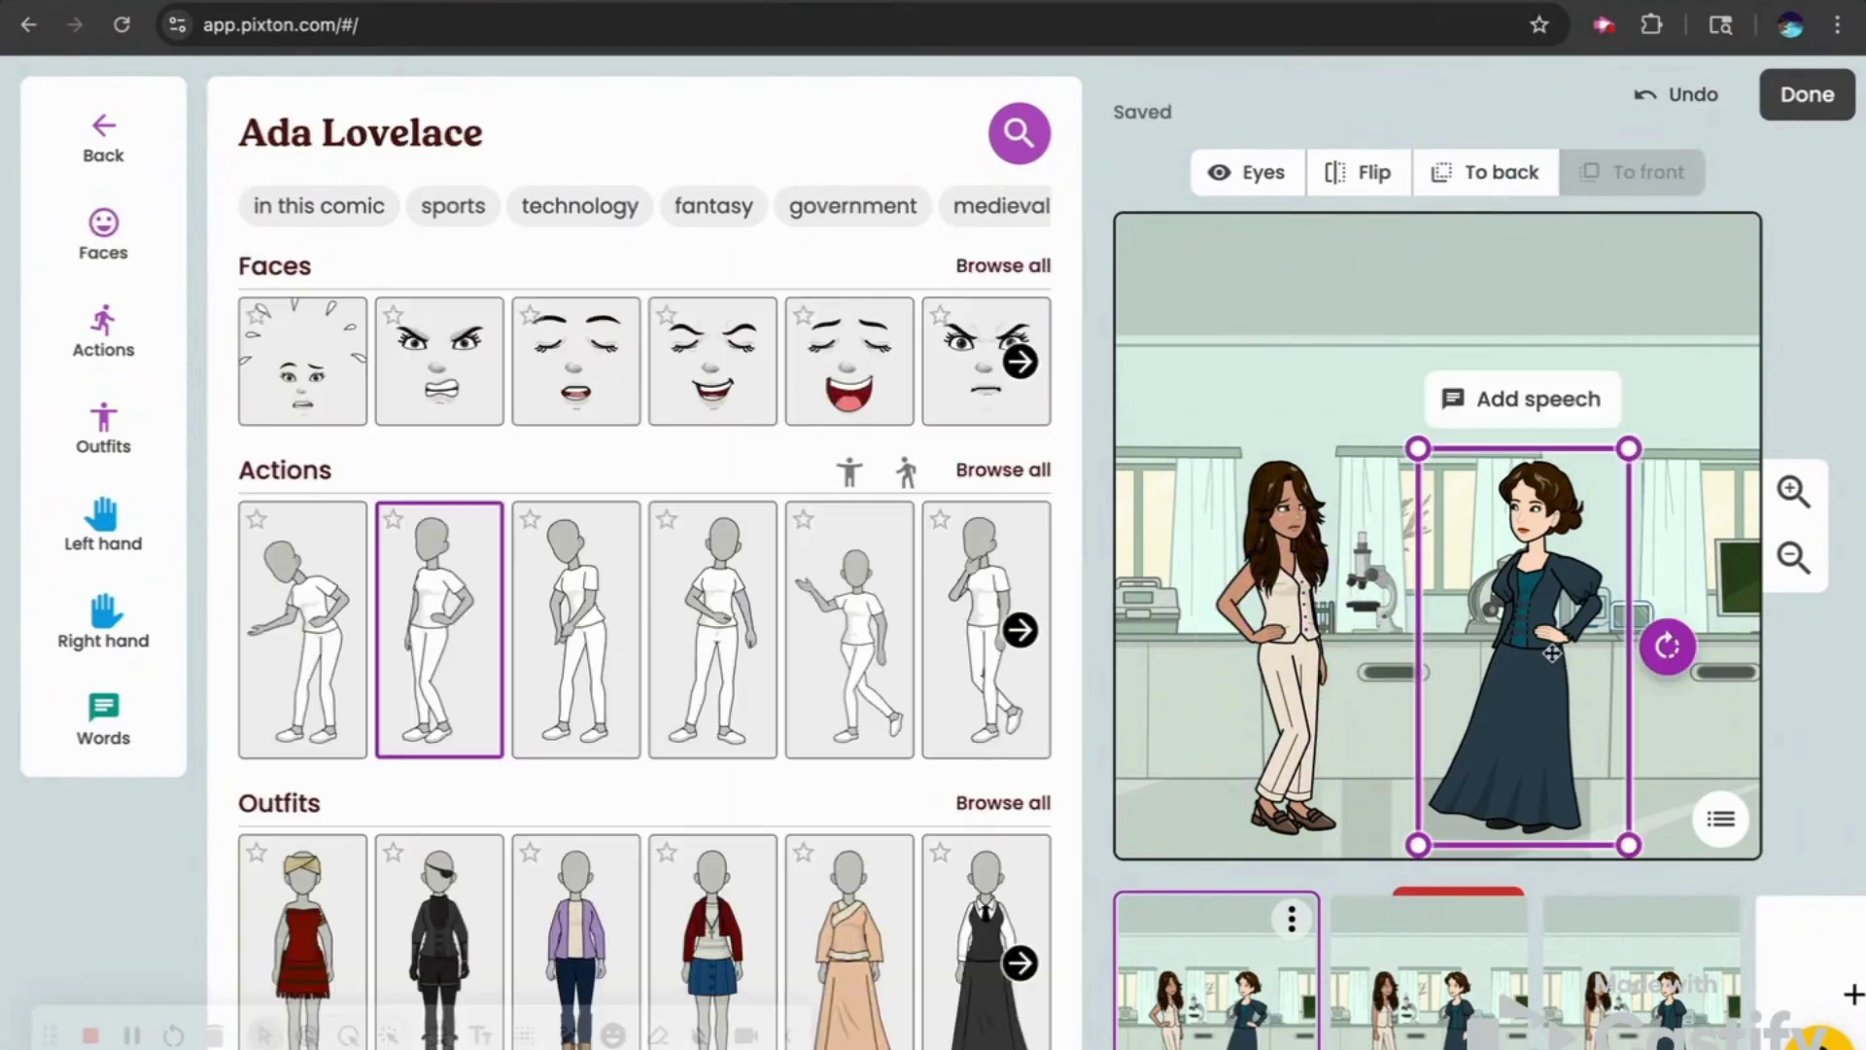
pyautogui.click(1001, 266)
pyautogui.click(861, 491)
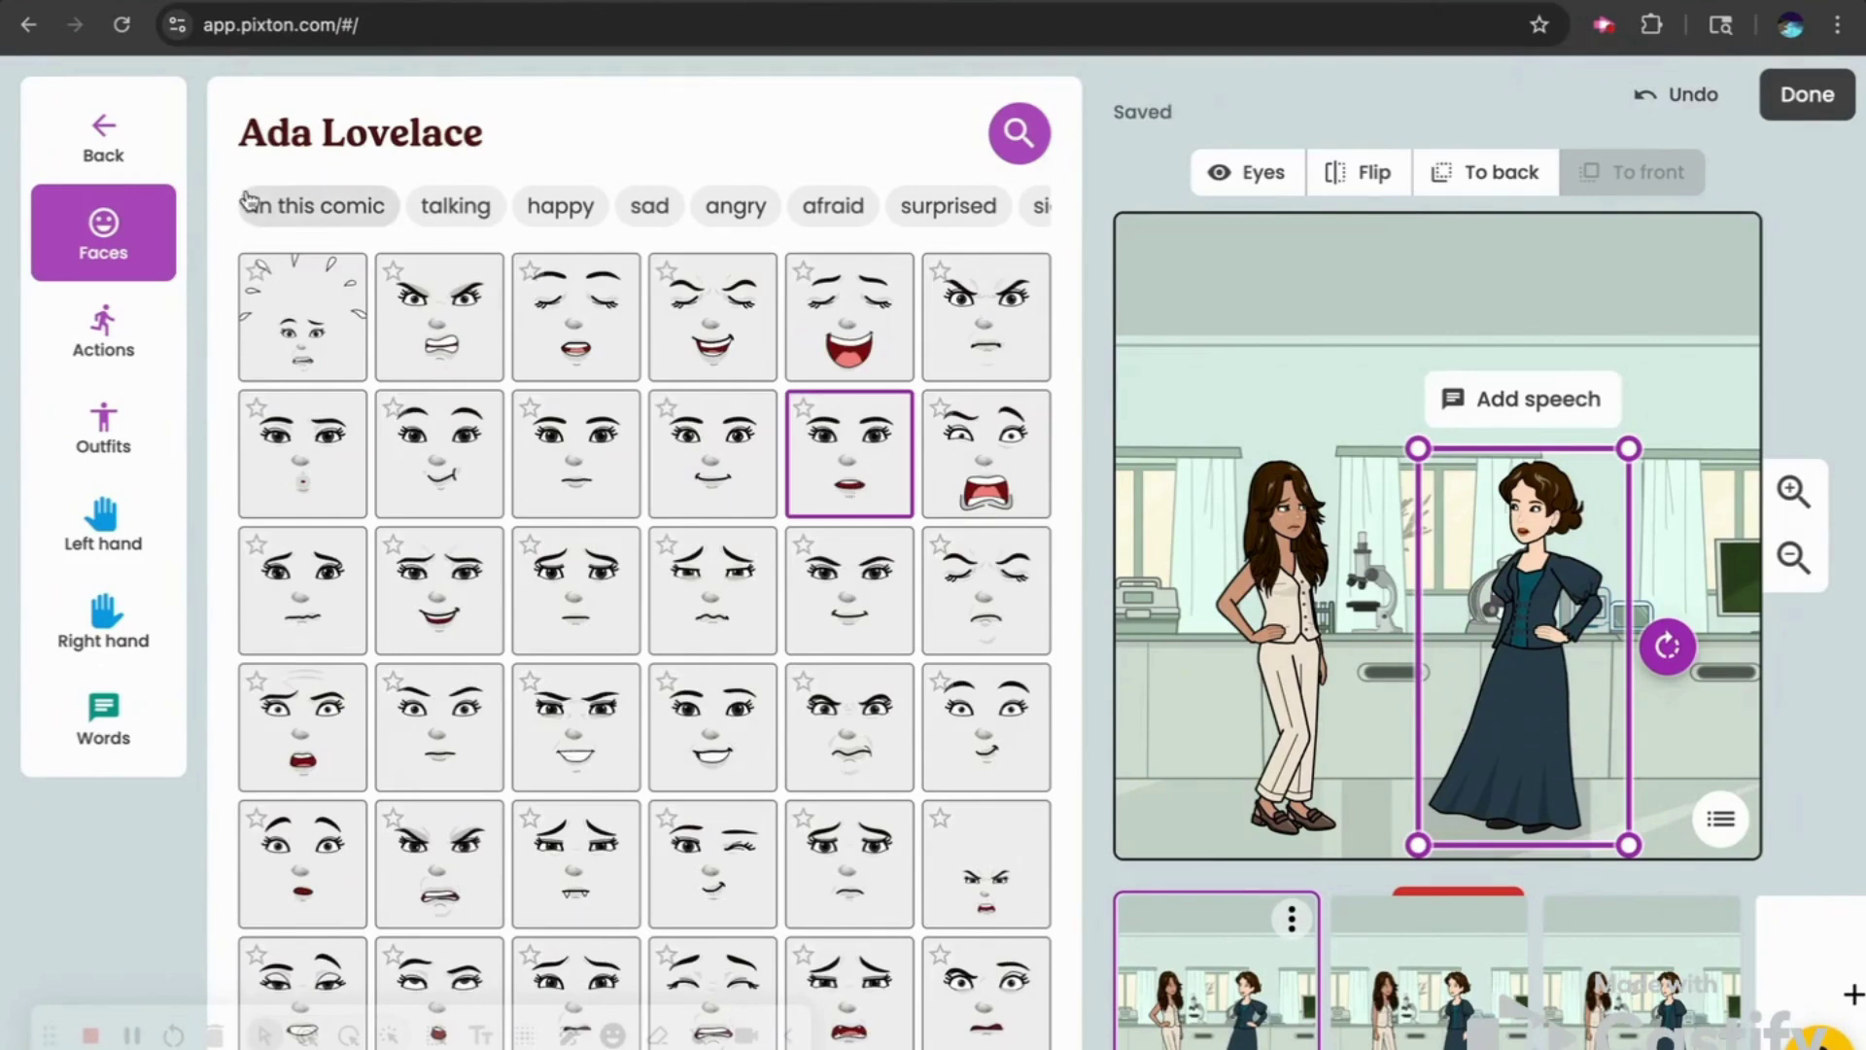
# - Give the student avatar in the first panel a speech bubble reading "hello friend" and position it above her head
pyautogui.click(1291, 570)
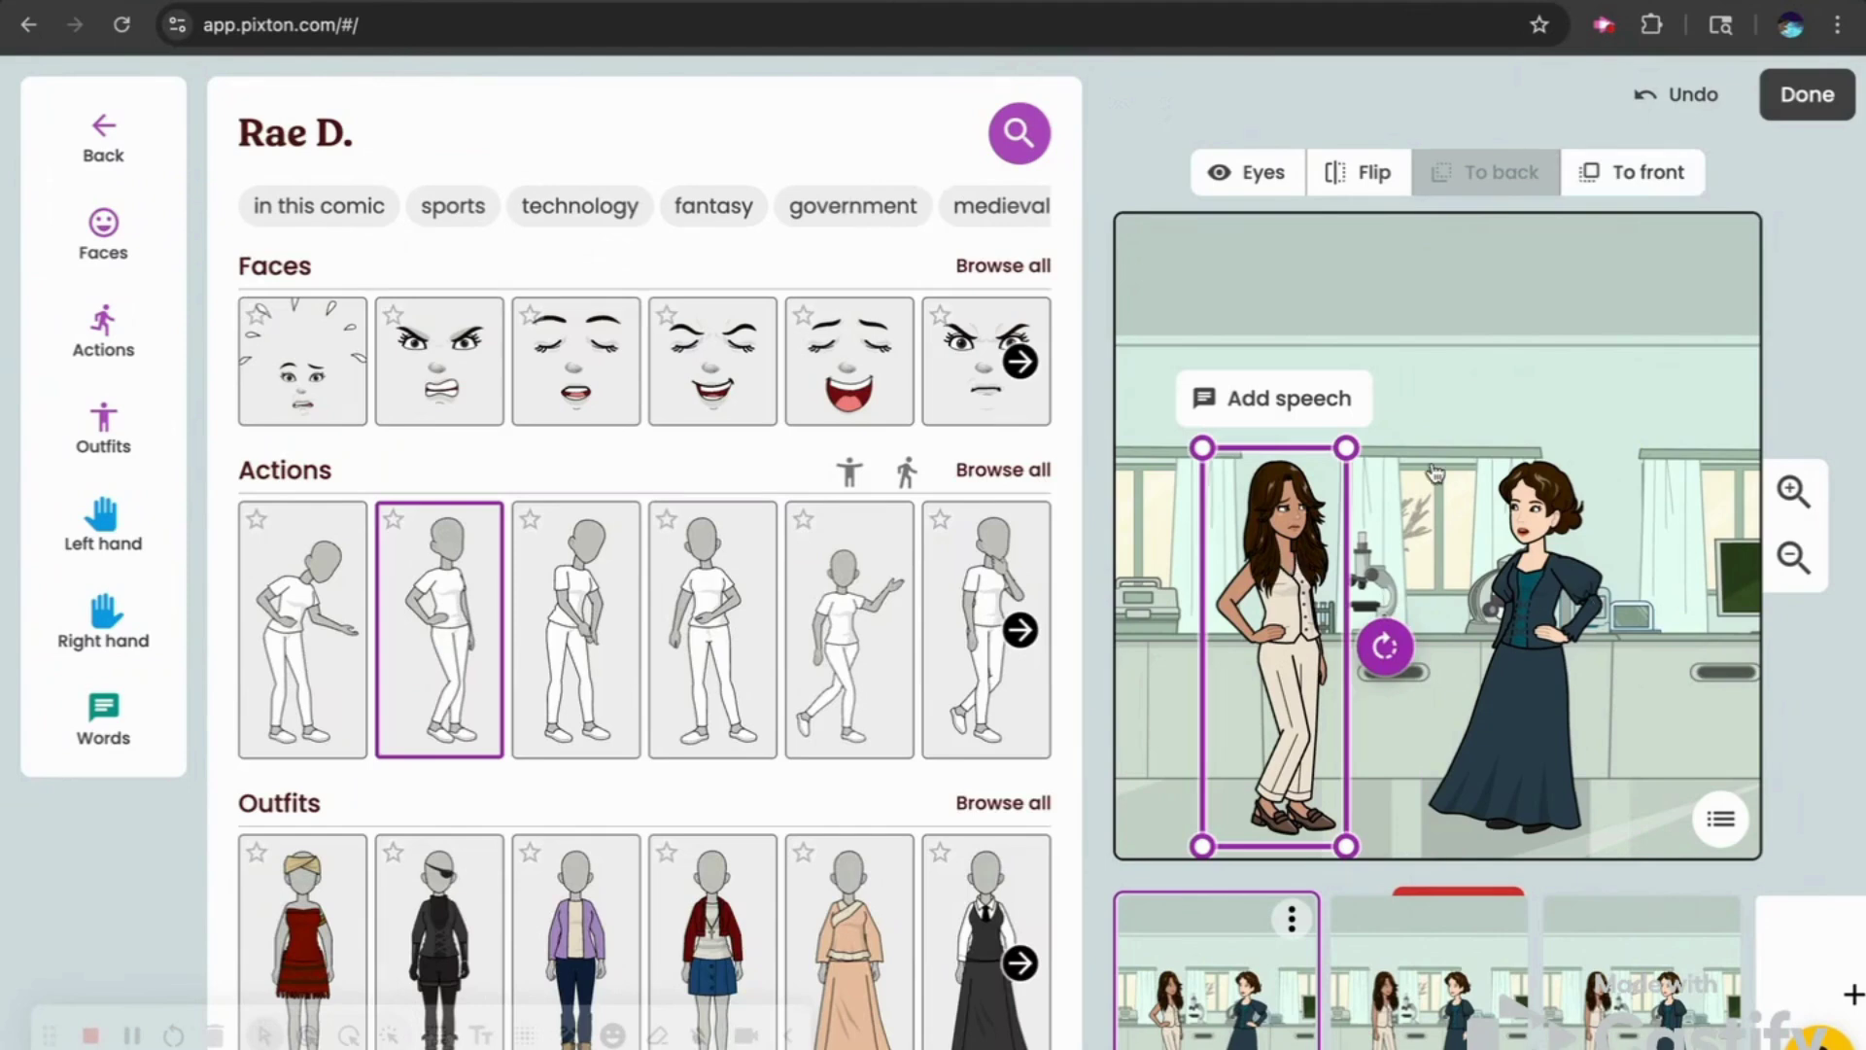
pyautogui.click(1269, 418)
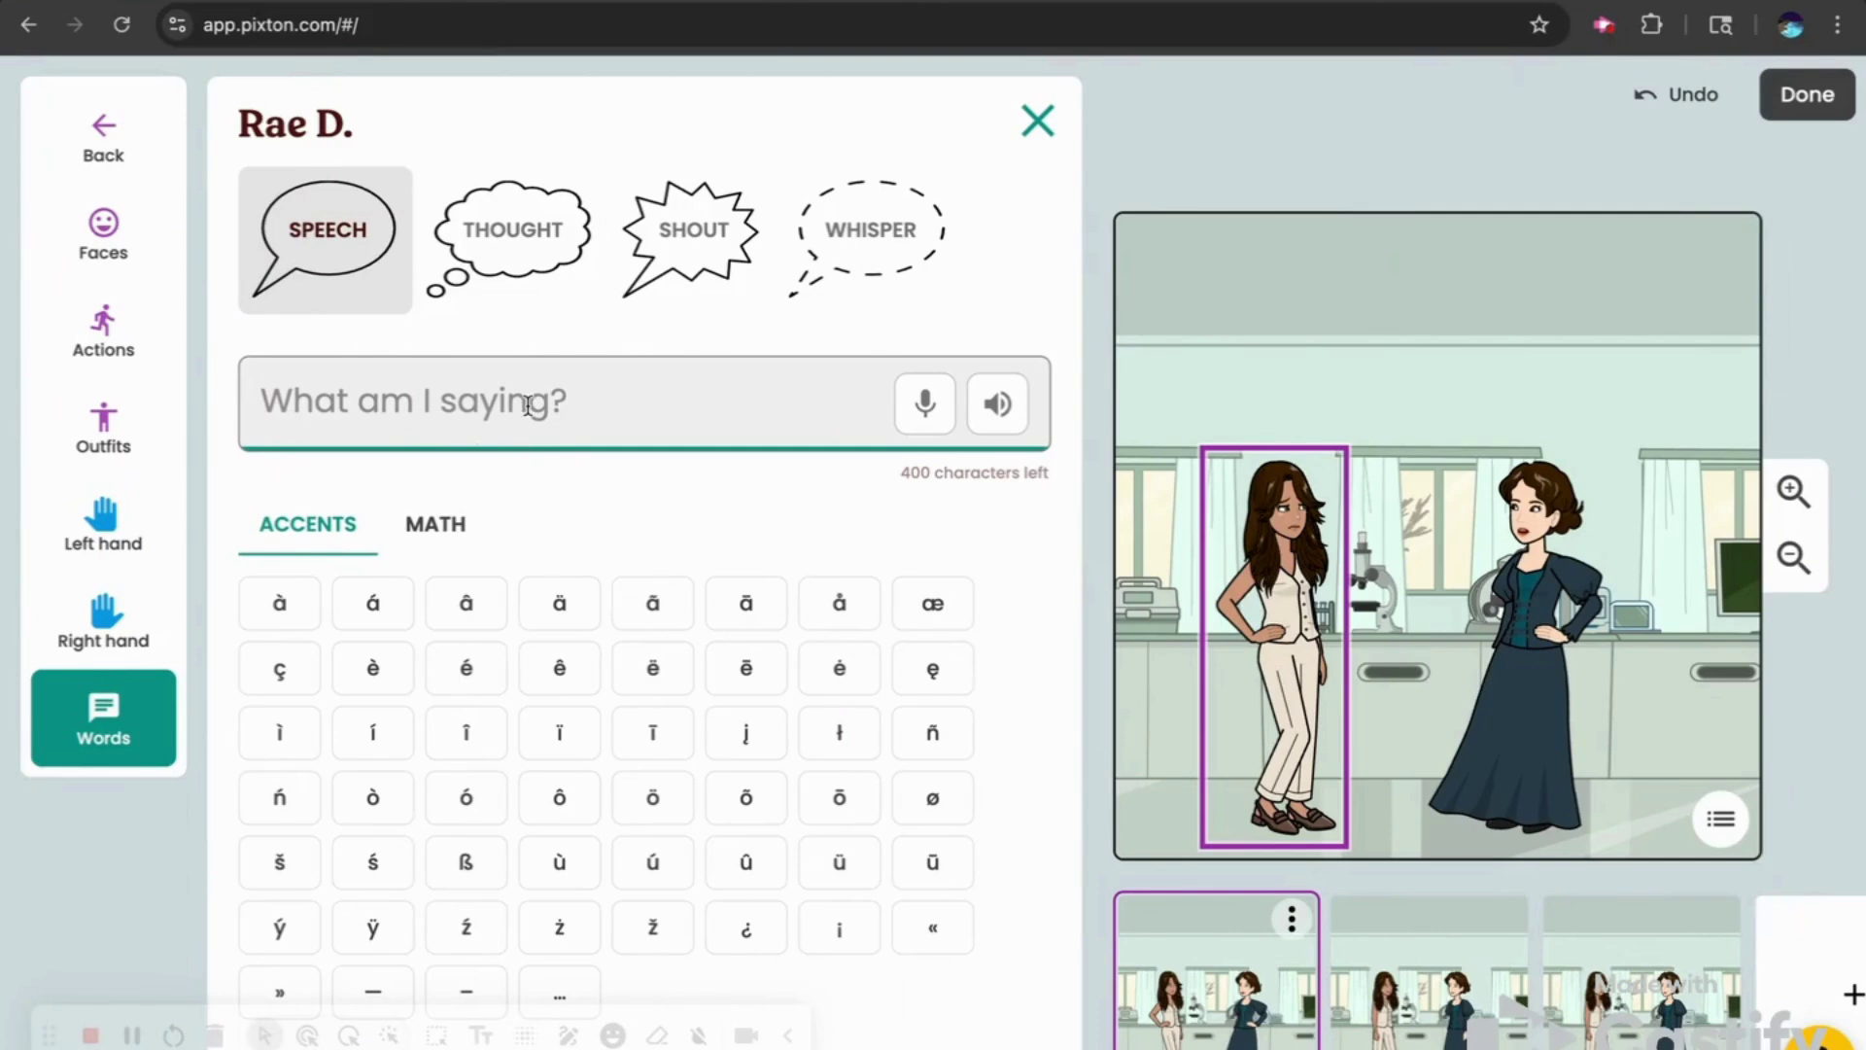
pyautogui.write('hello friend')
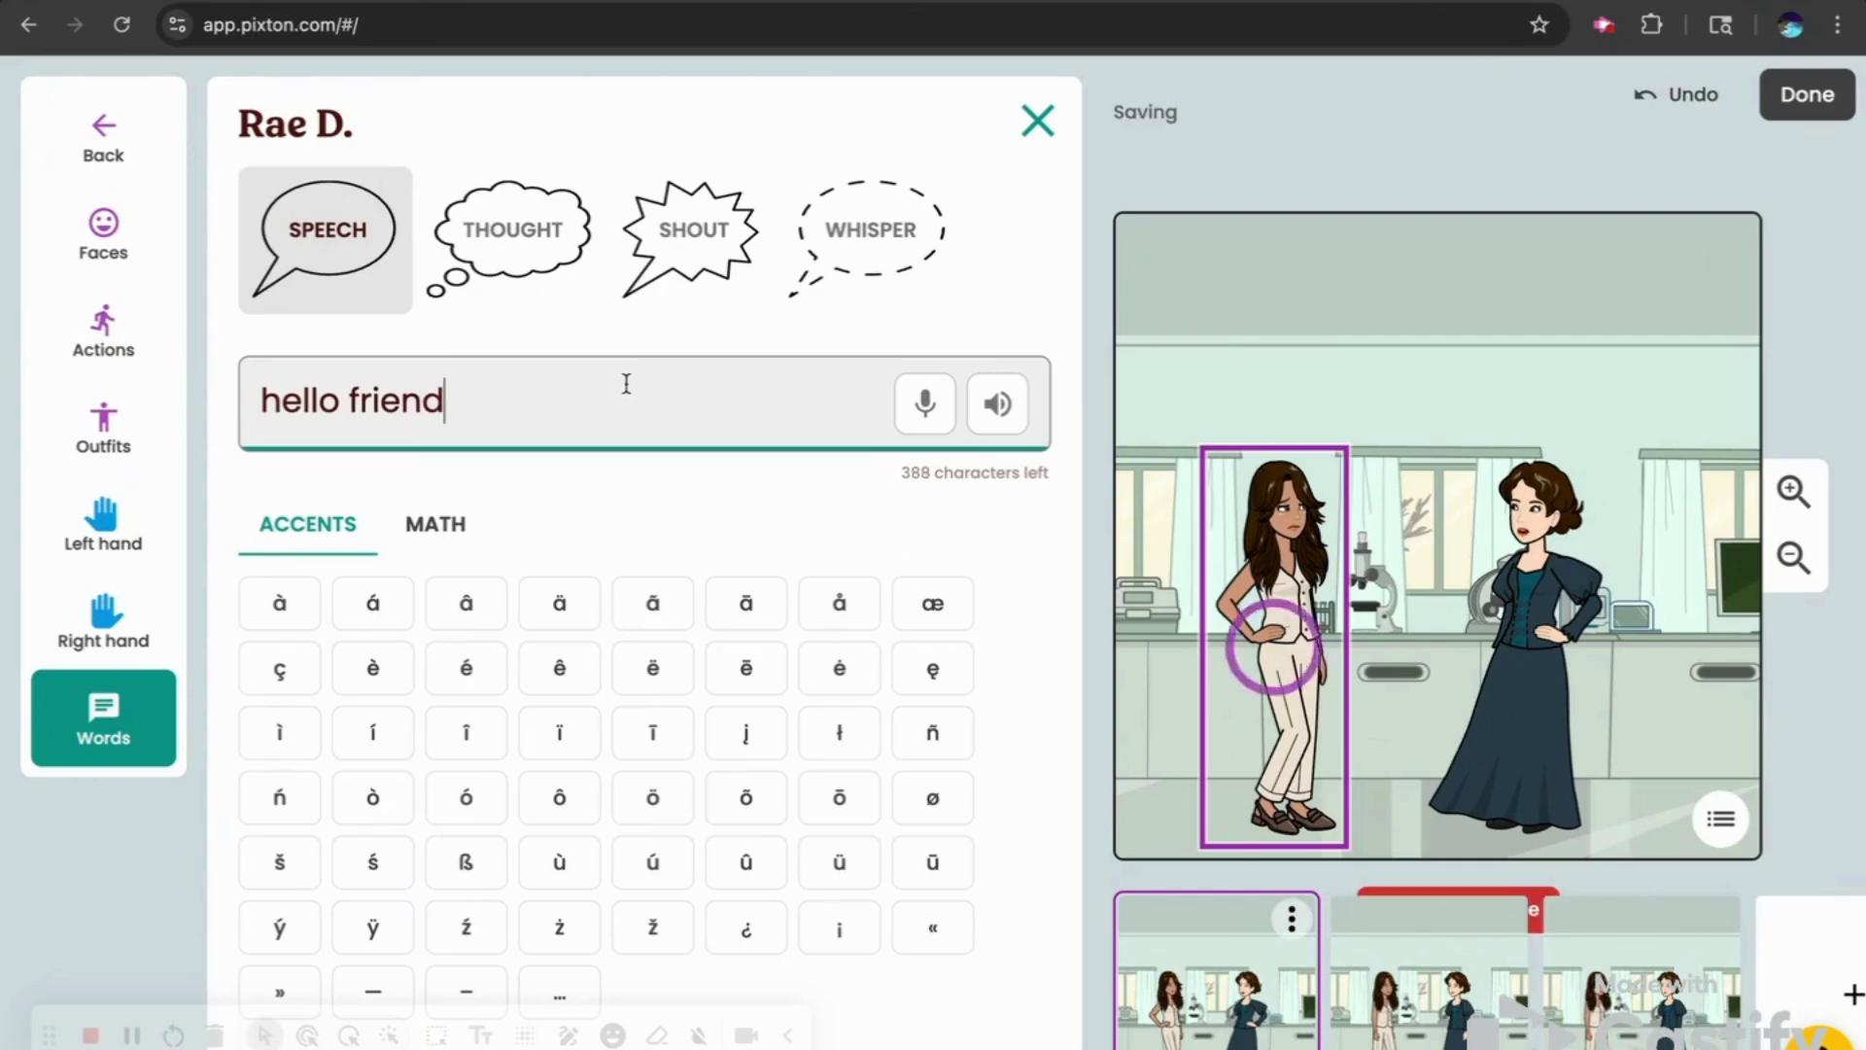
pyautogui.moveTo(1391, 302); pyautogui.dragTo(1297, 332)
# - Give Ada Lovelace in the first panel a speech bubble reading "hey. im frustrated." and position it above her head
pyautogui.click(1547, 515)
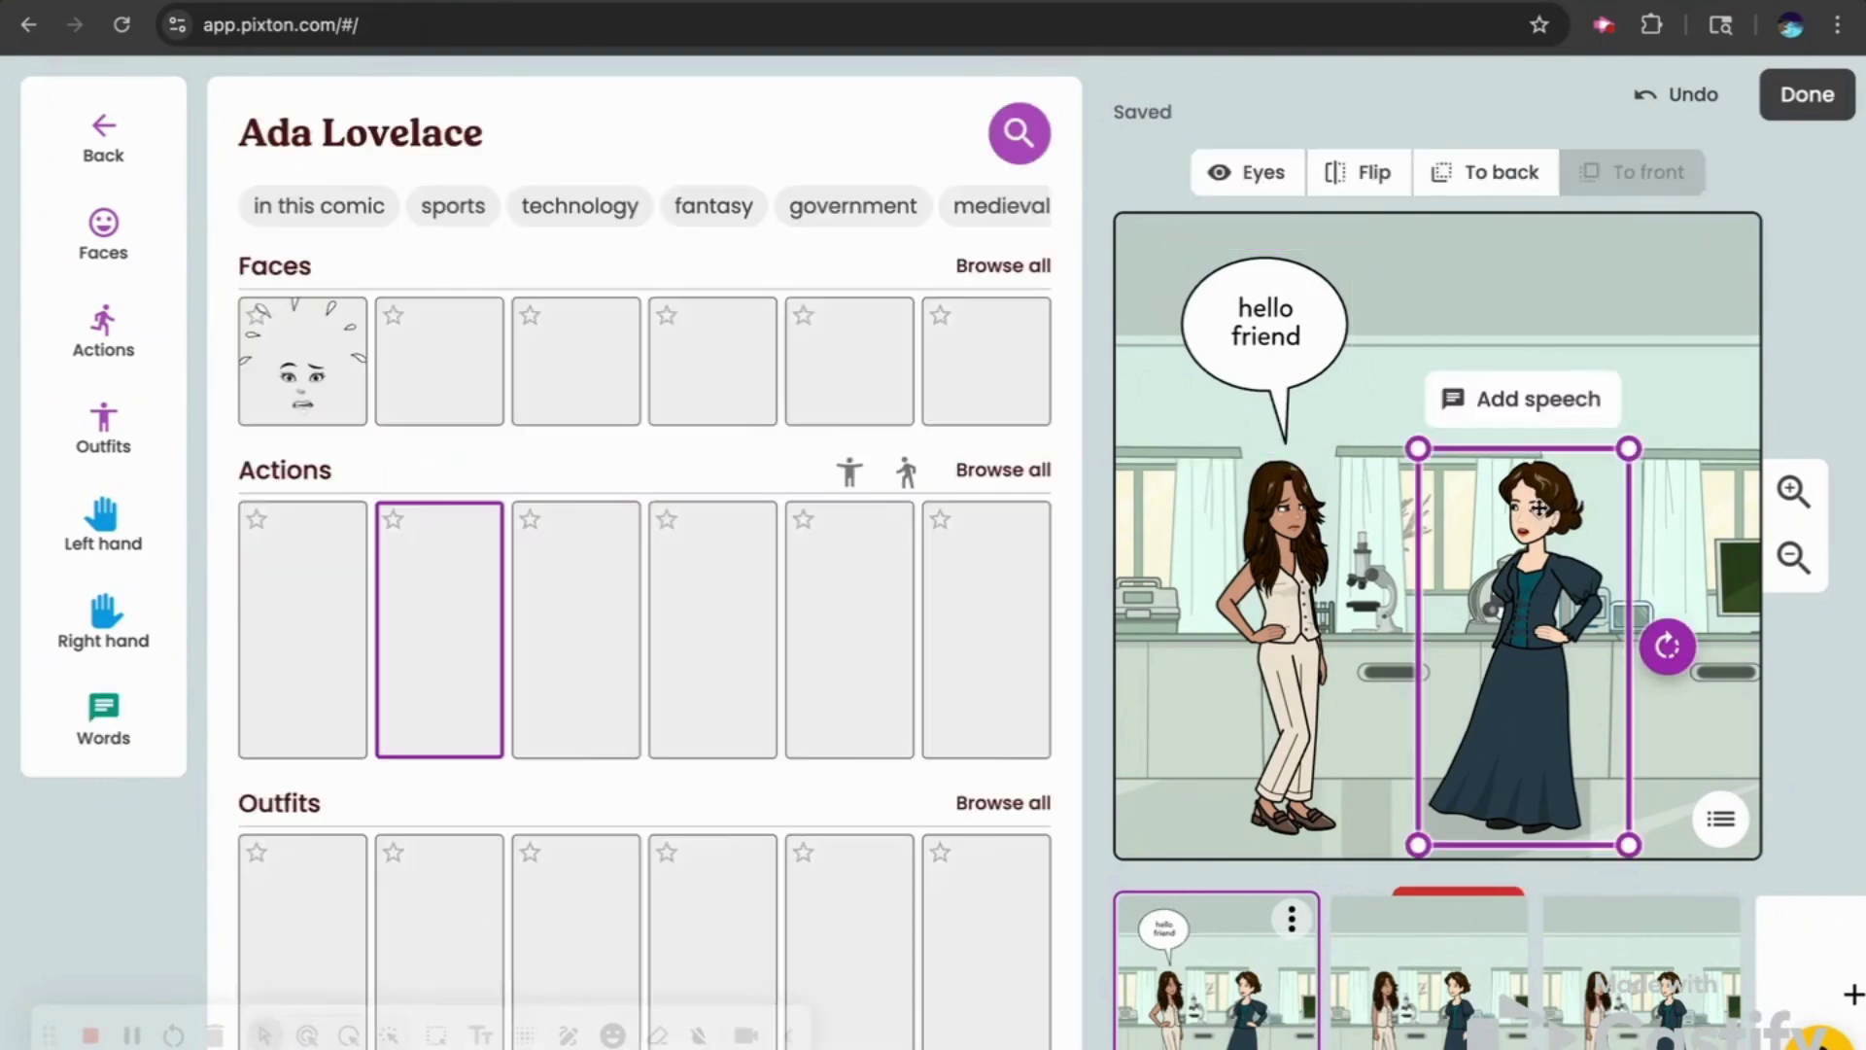
pyautogui.click(1517, 402)
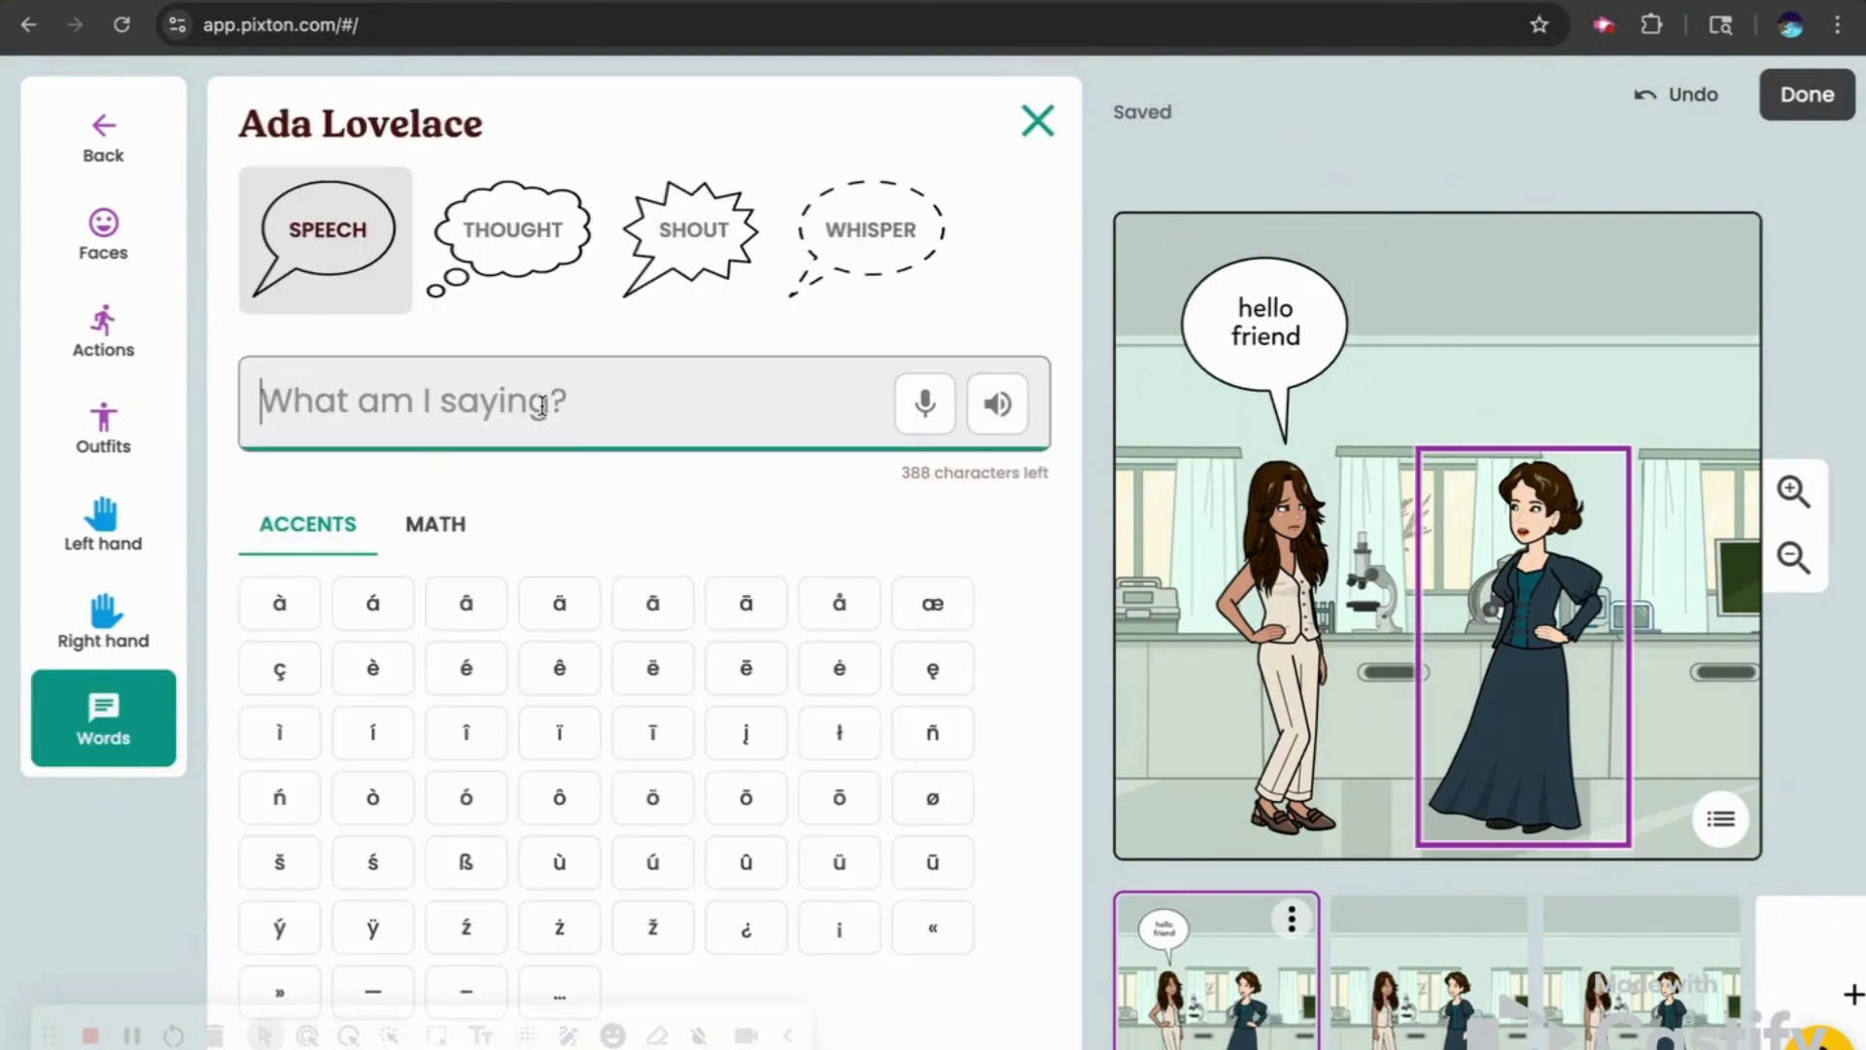
pyautogui.write('hey')
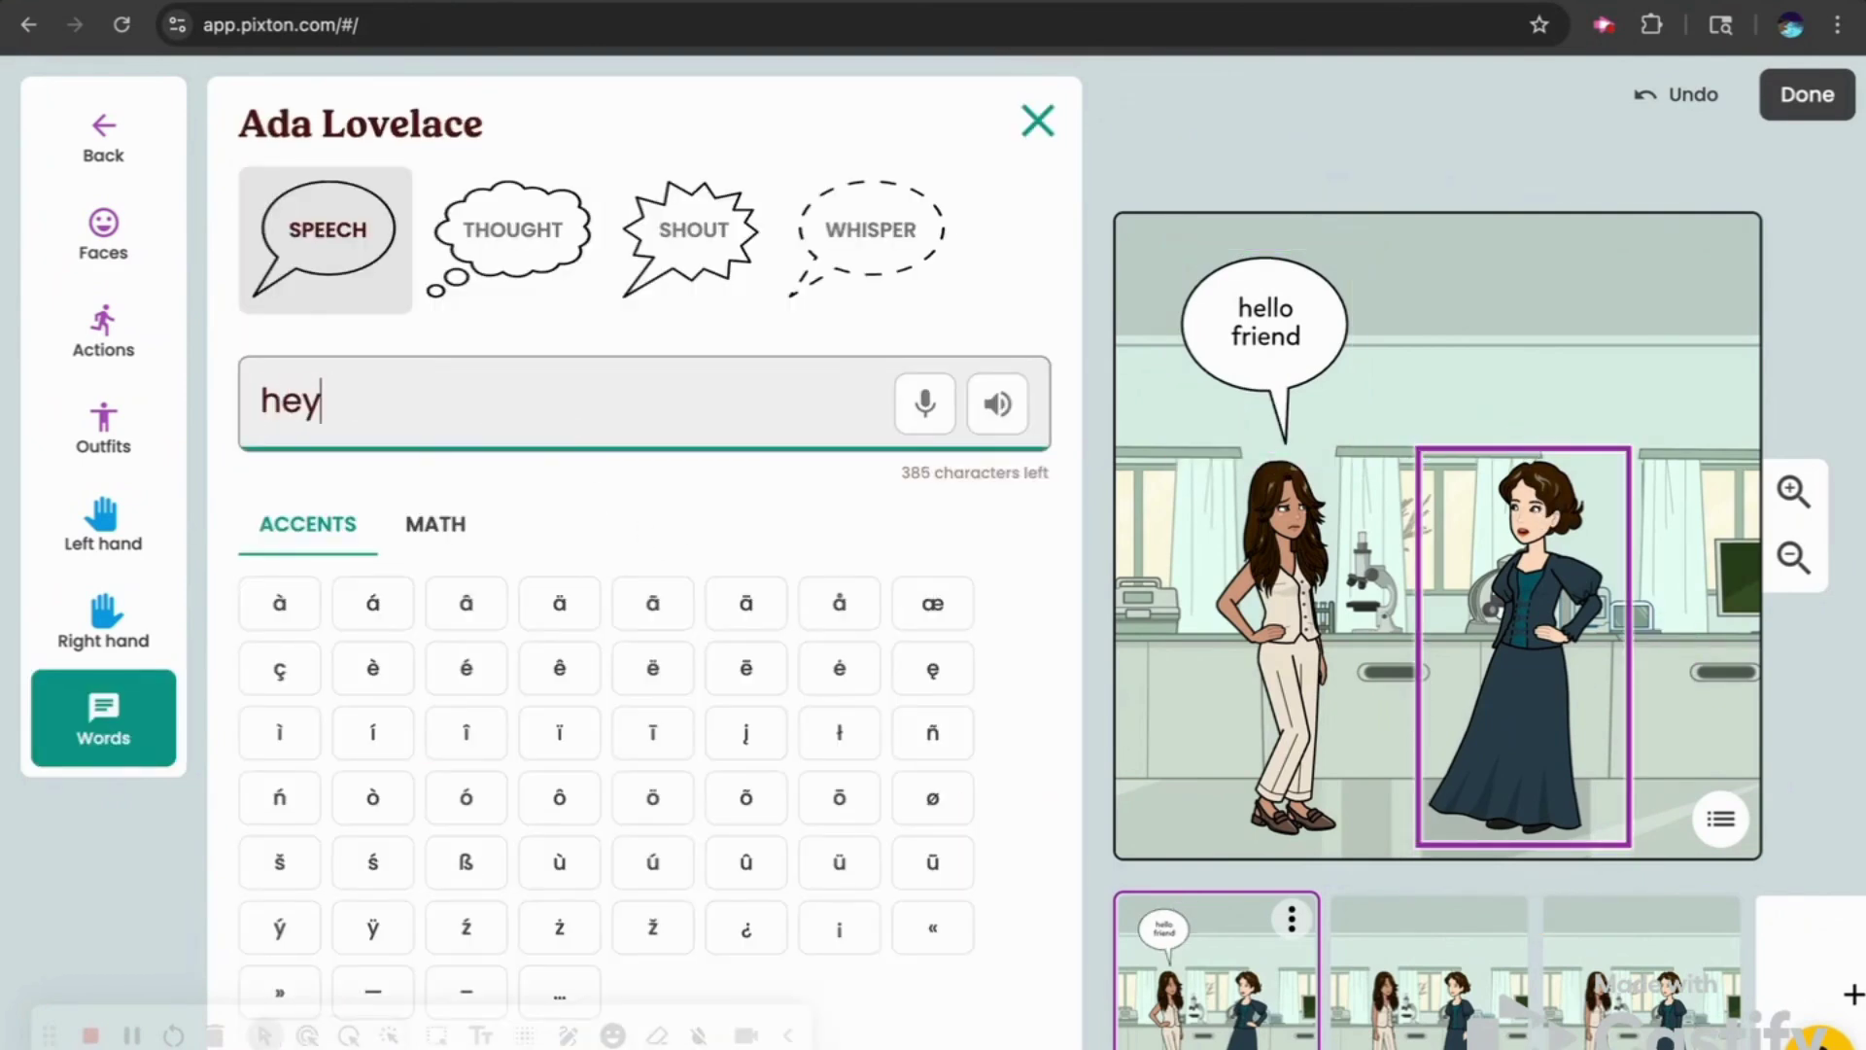
pyautogui.write('. im frustra')
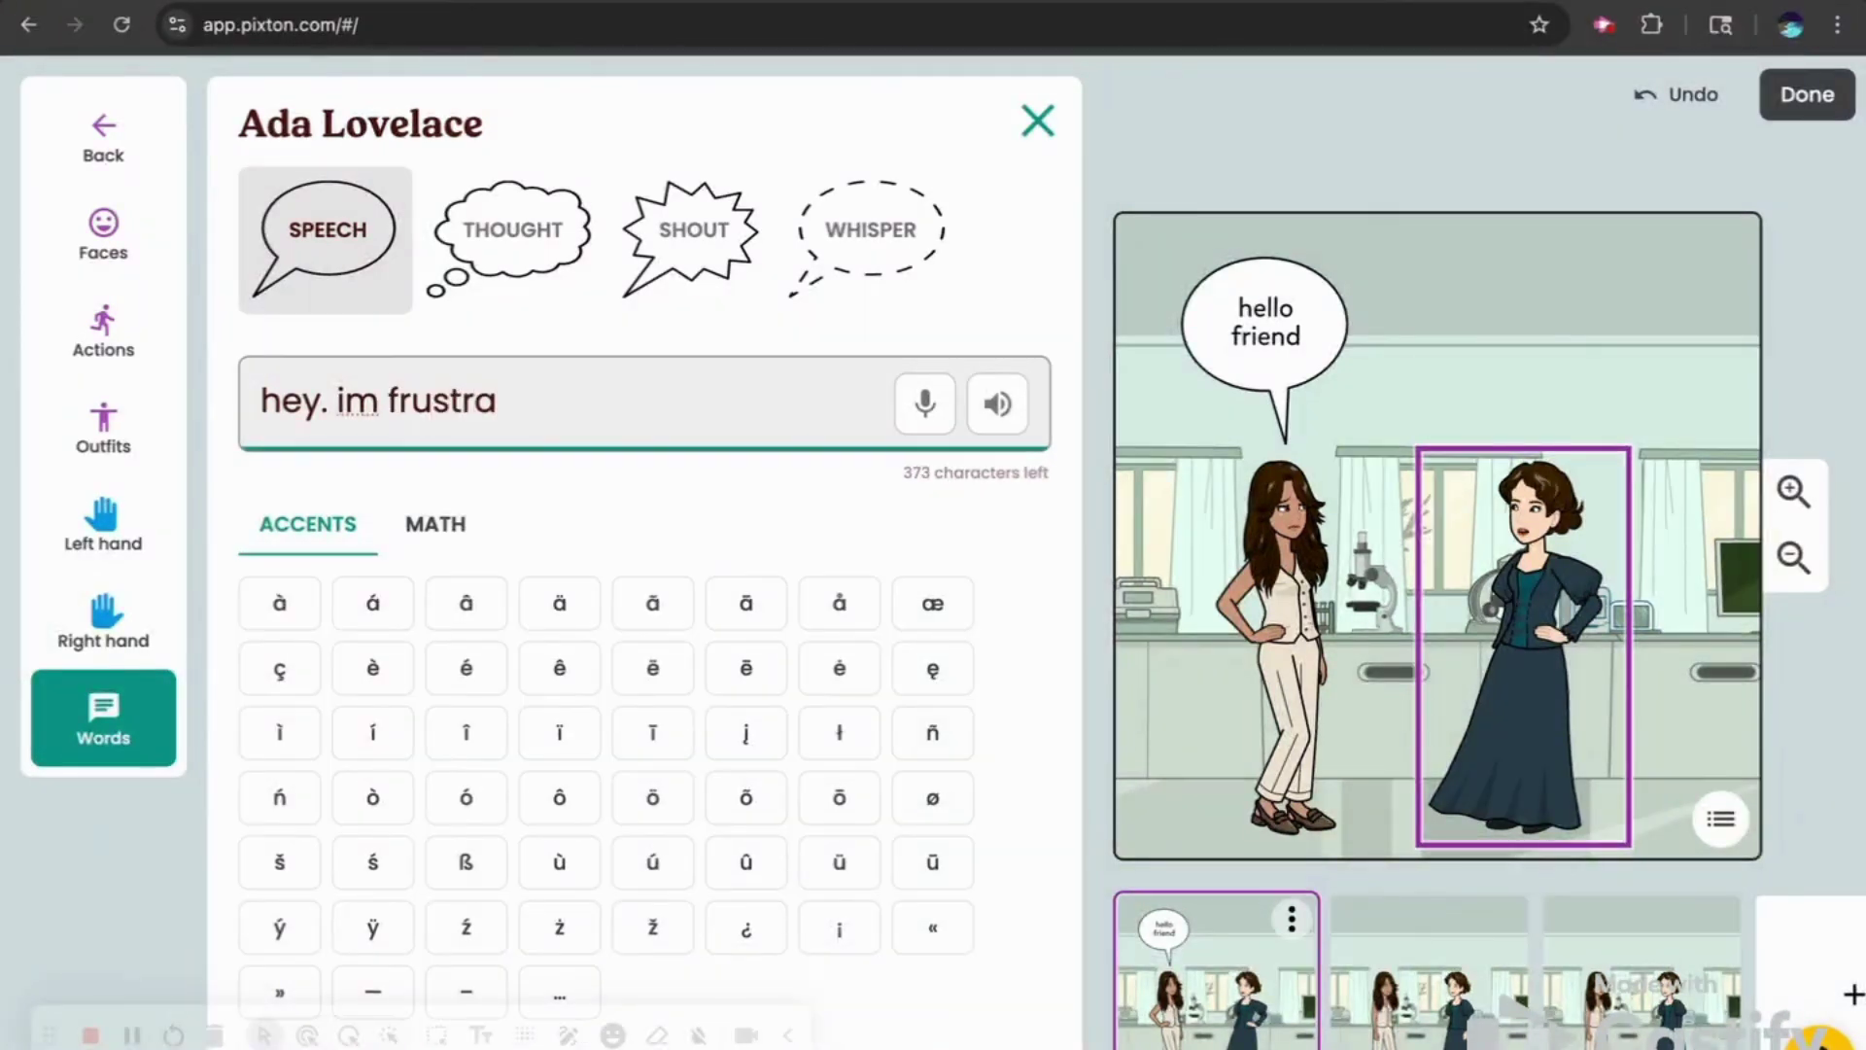
pyautogui.write('ted.')
pyautogui.moveTo(1516, 345); pyautogui.dragTo(1571, 343)
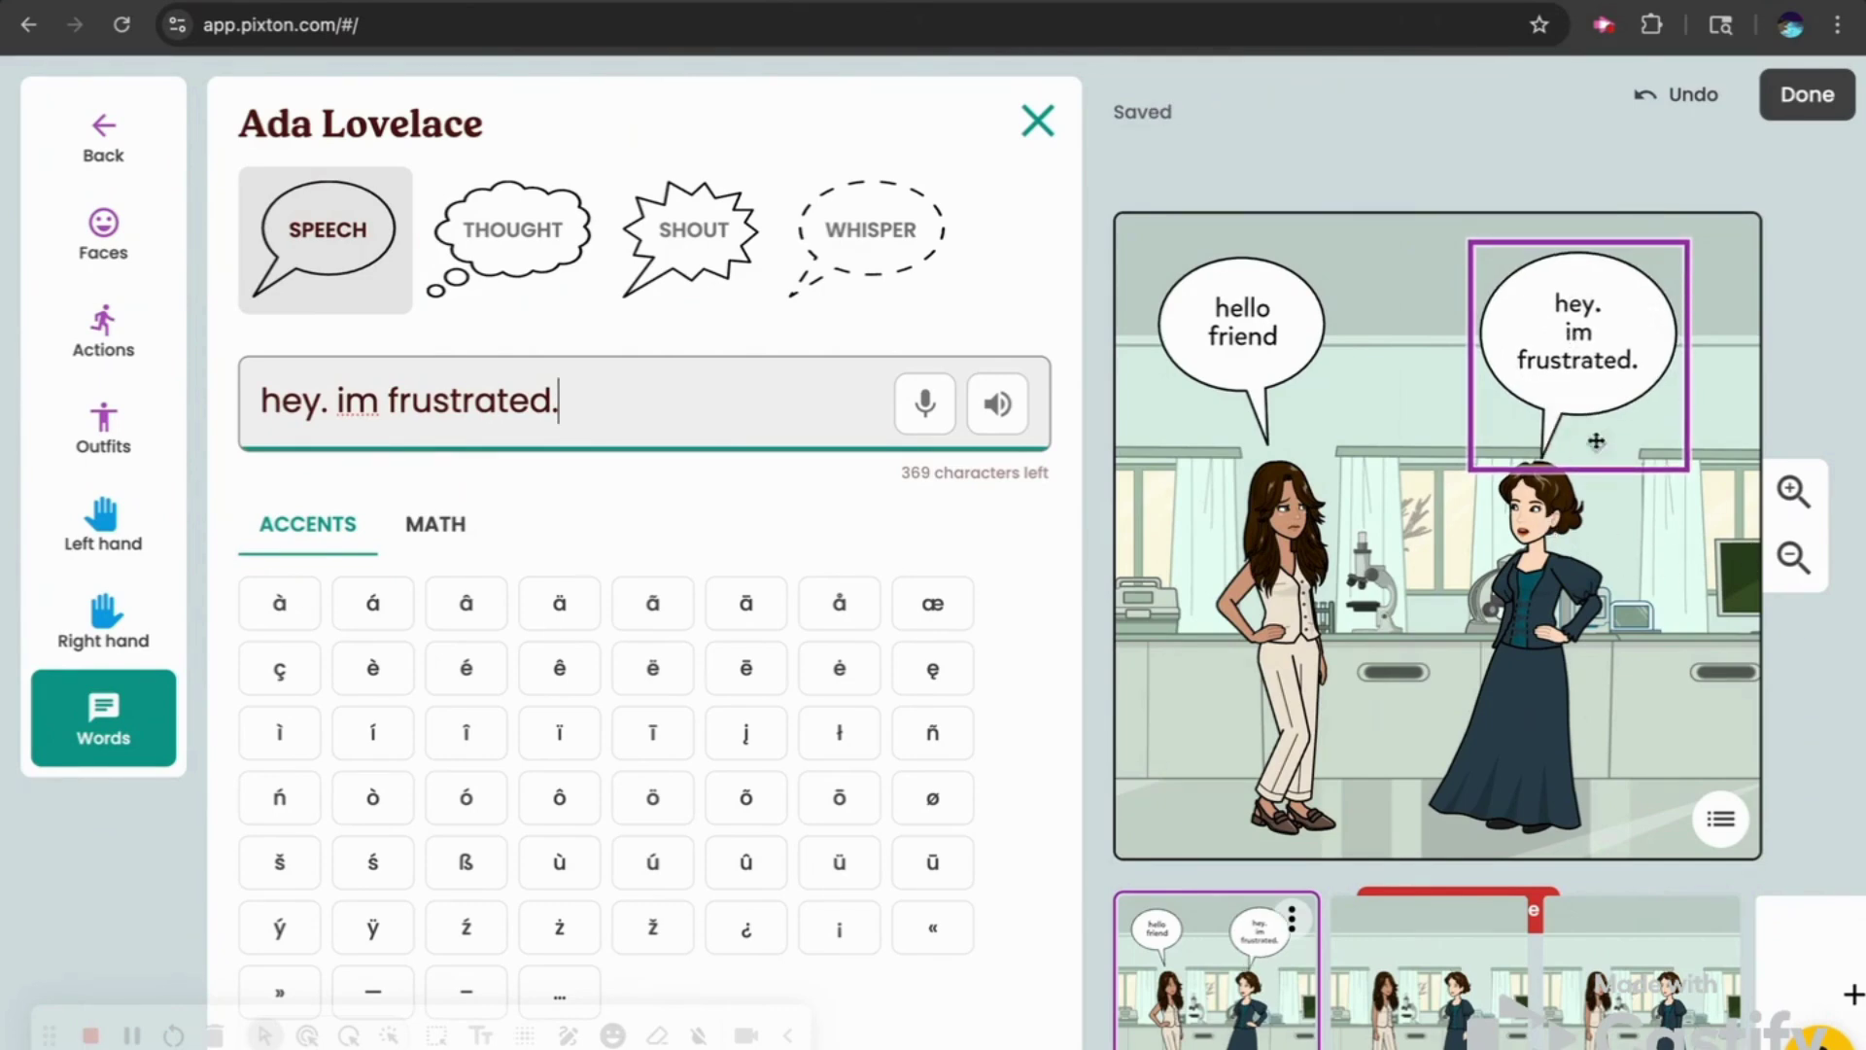
# - Open the second panel and browse the available backgrounds, props and creatures
pyautogui.click(1458, 990)
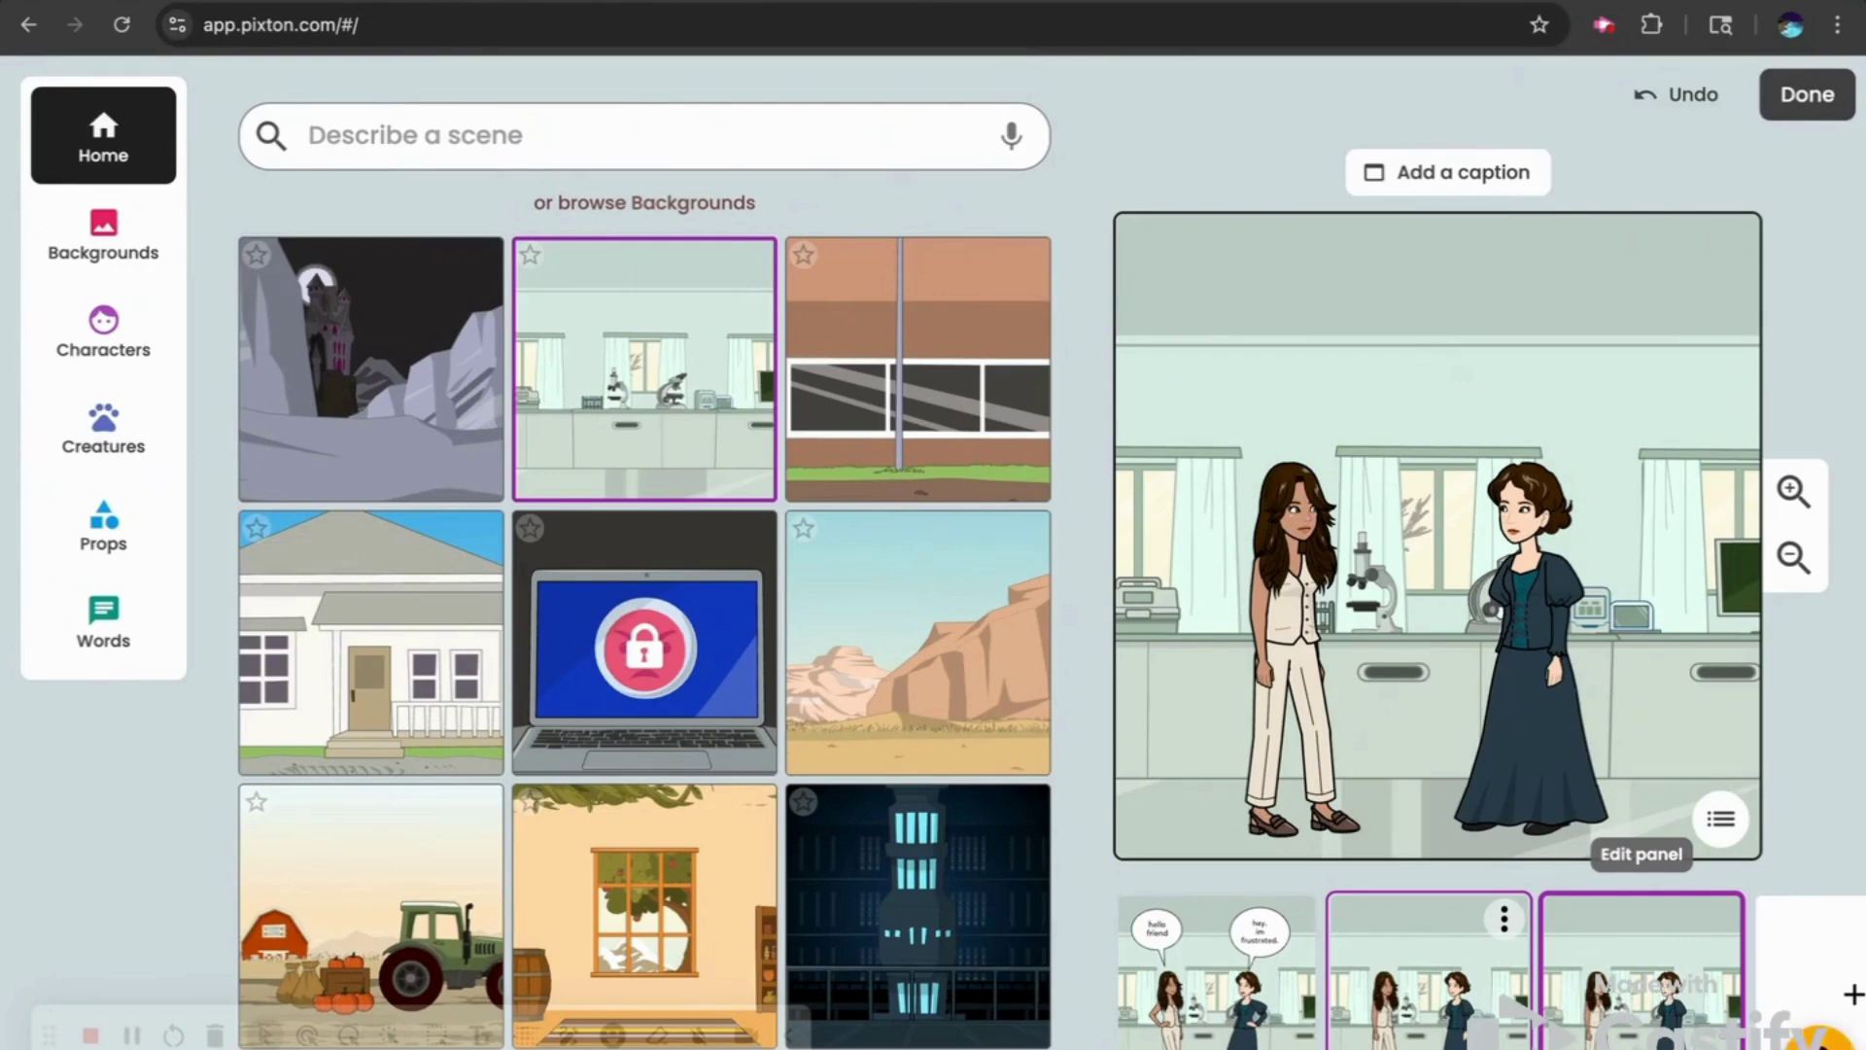
pyautogui.hscroll(2, 1438, 972)
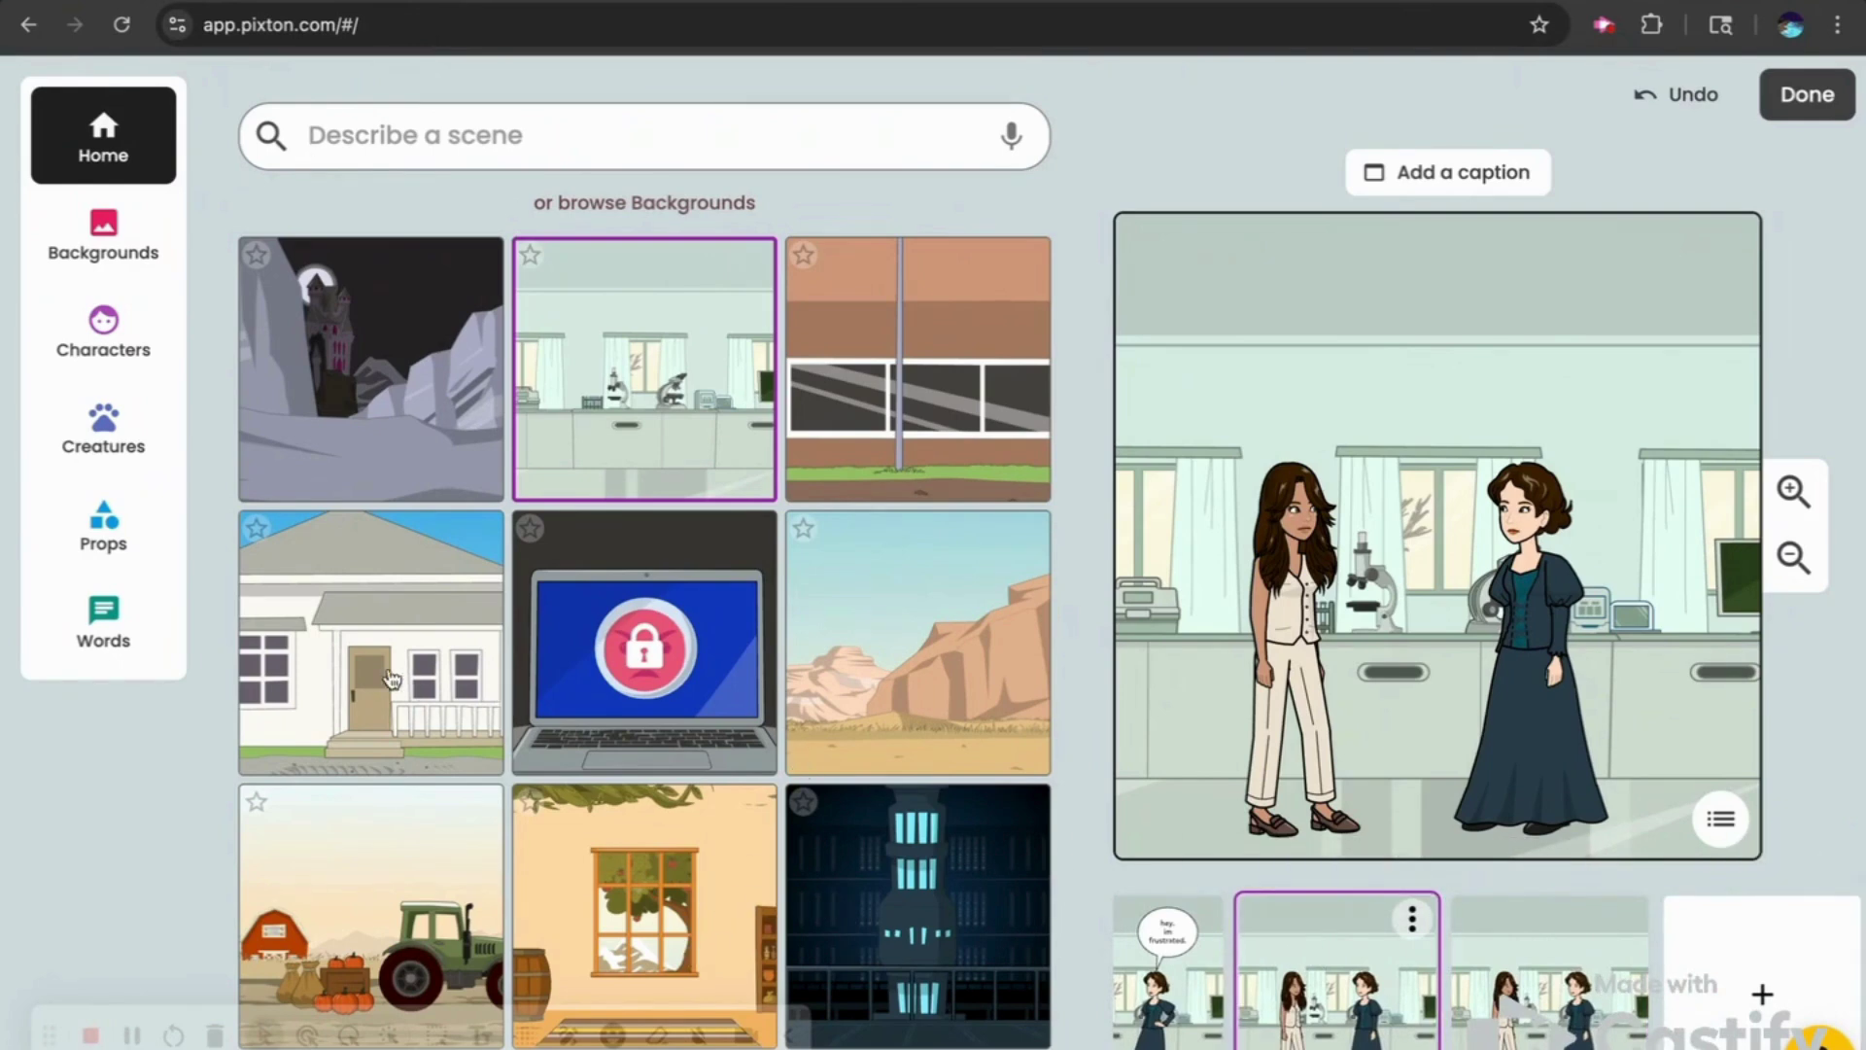
pyautogui.scroll(-8, 1025, 488)
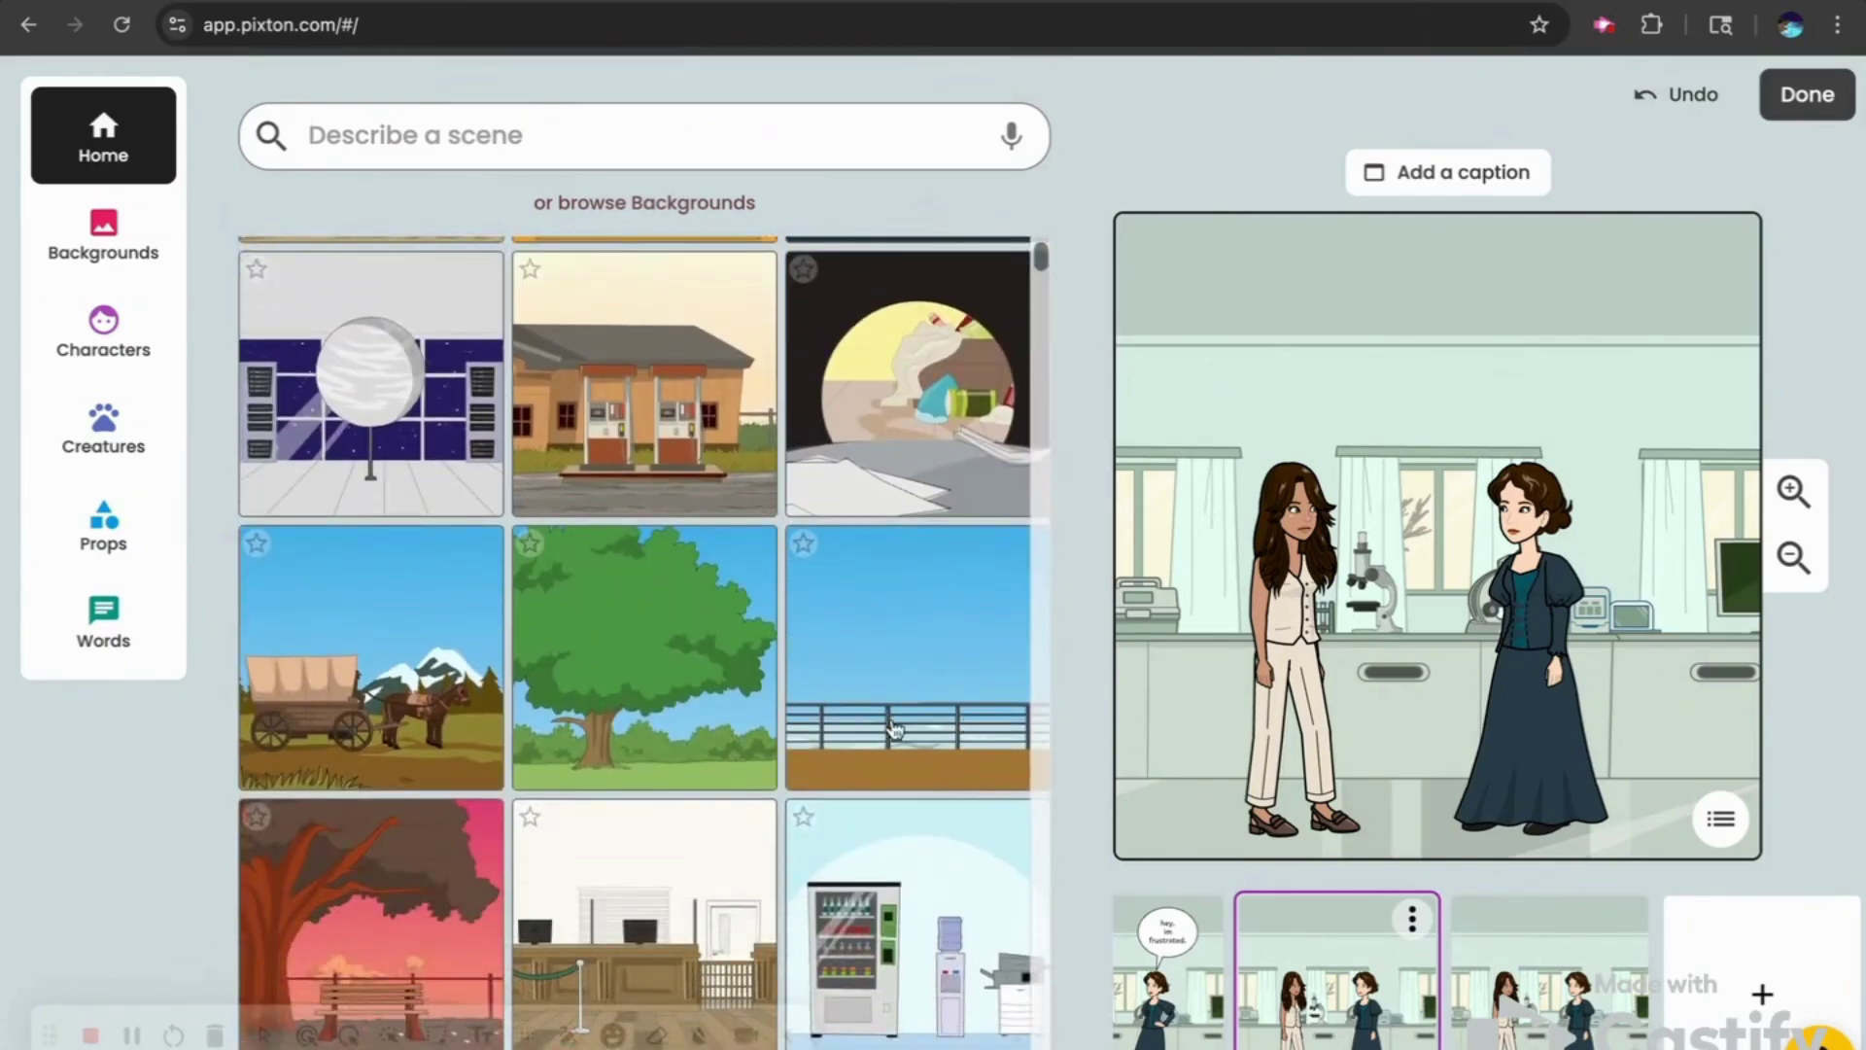
pyautogui.scroll(-3, 883, 625)
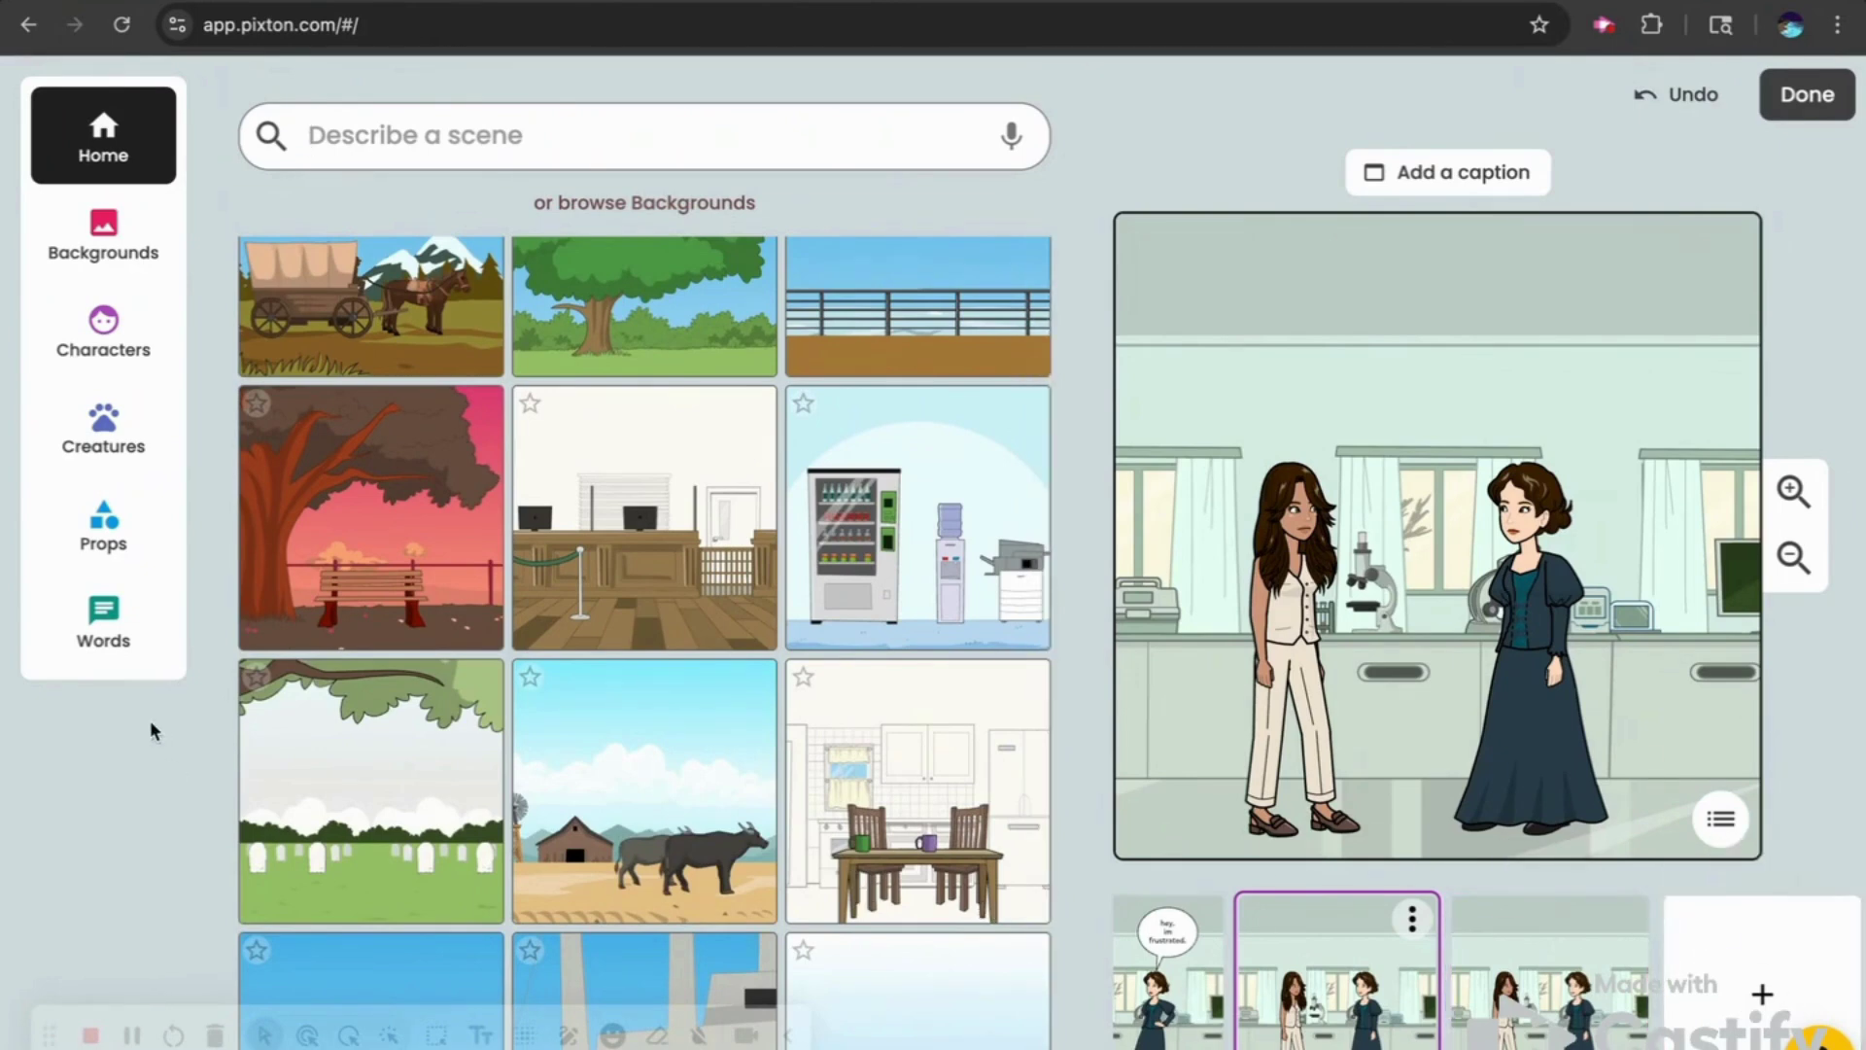
pyautogui.click(110, 540)
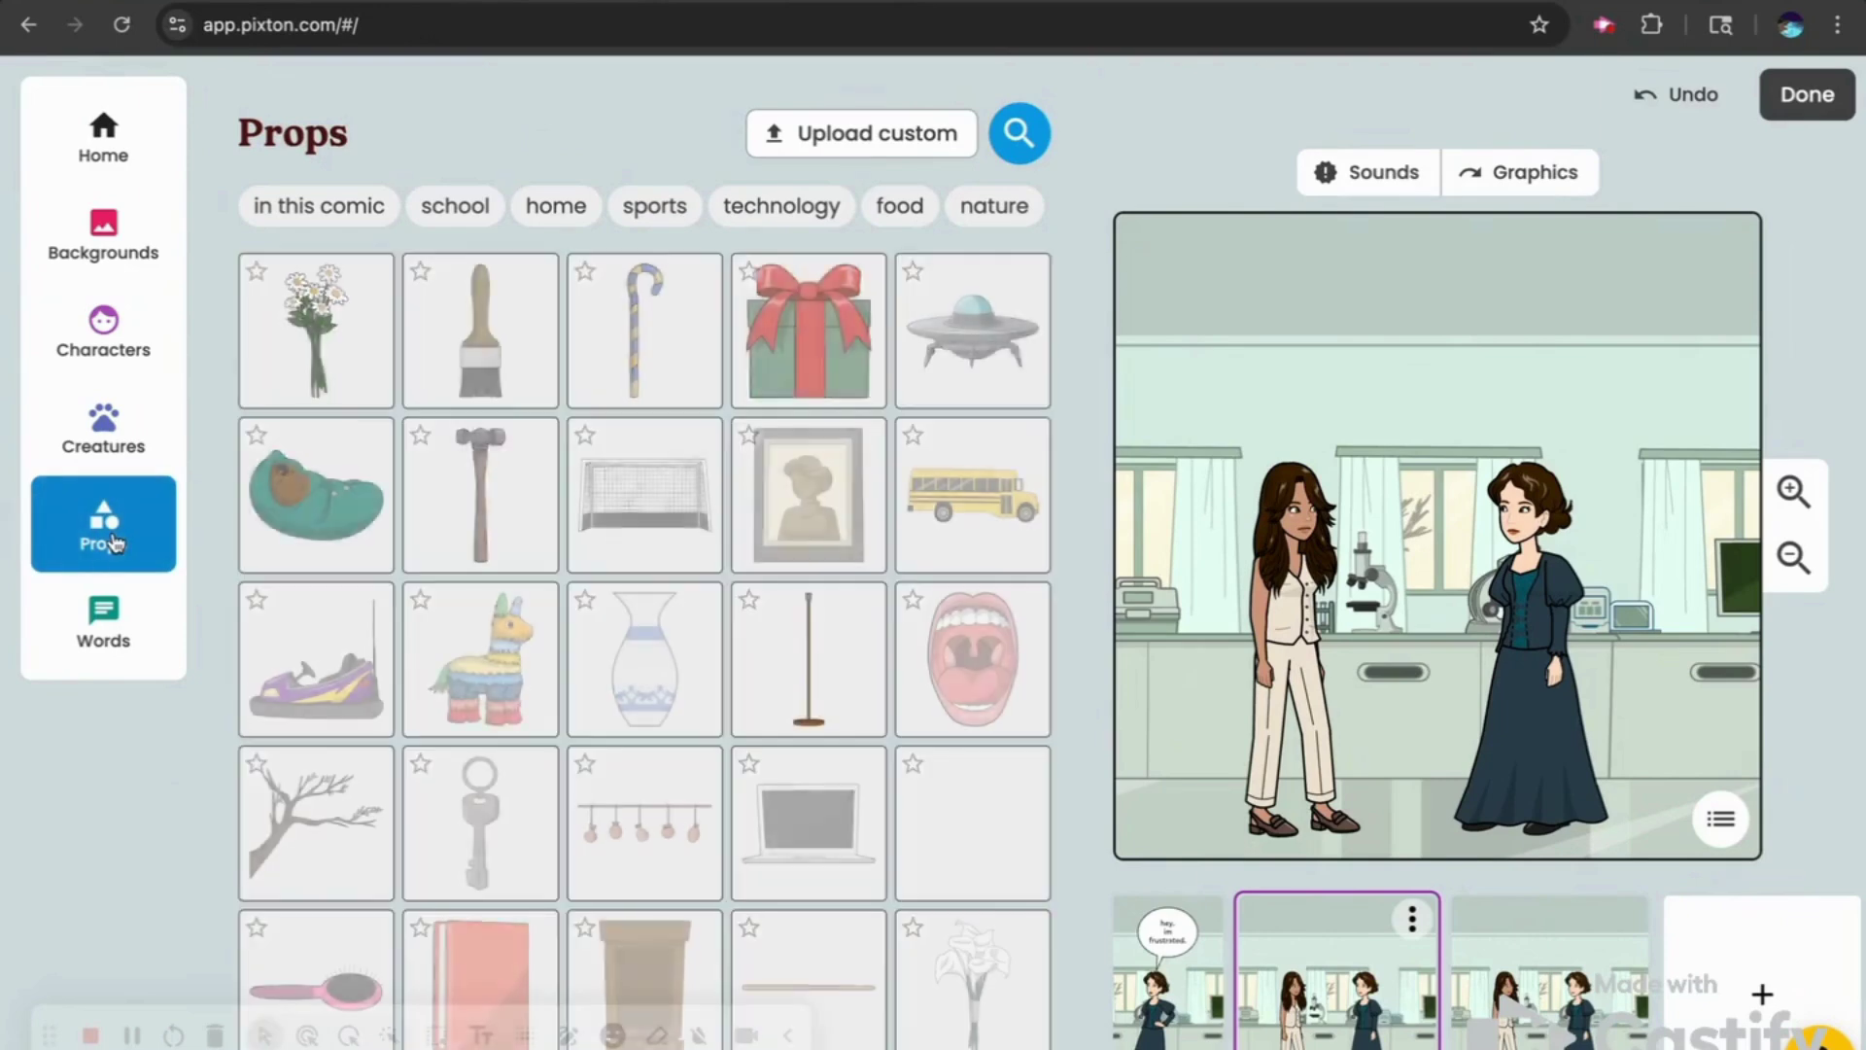
pyautogui.click(132, 442)
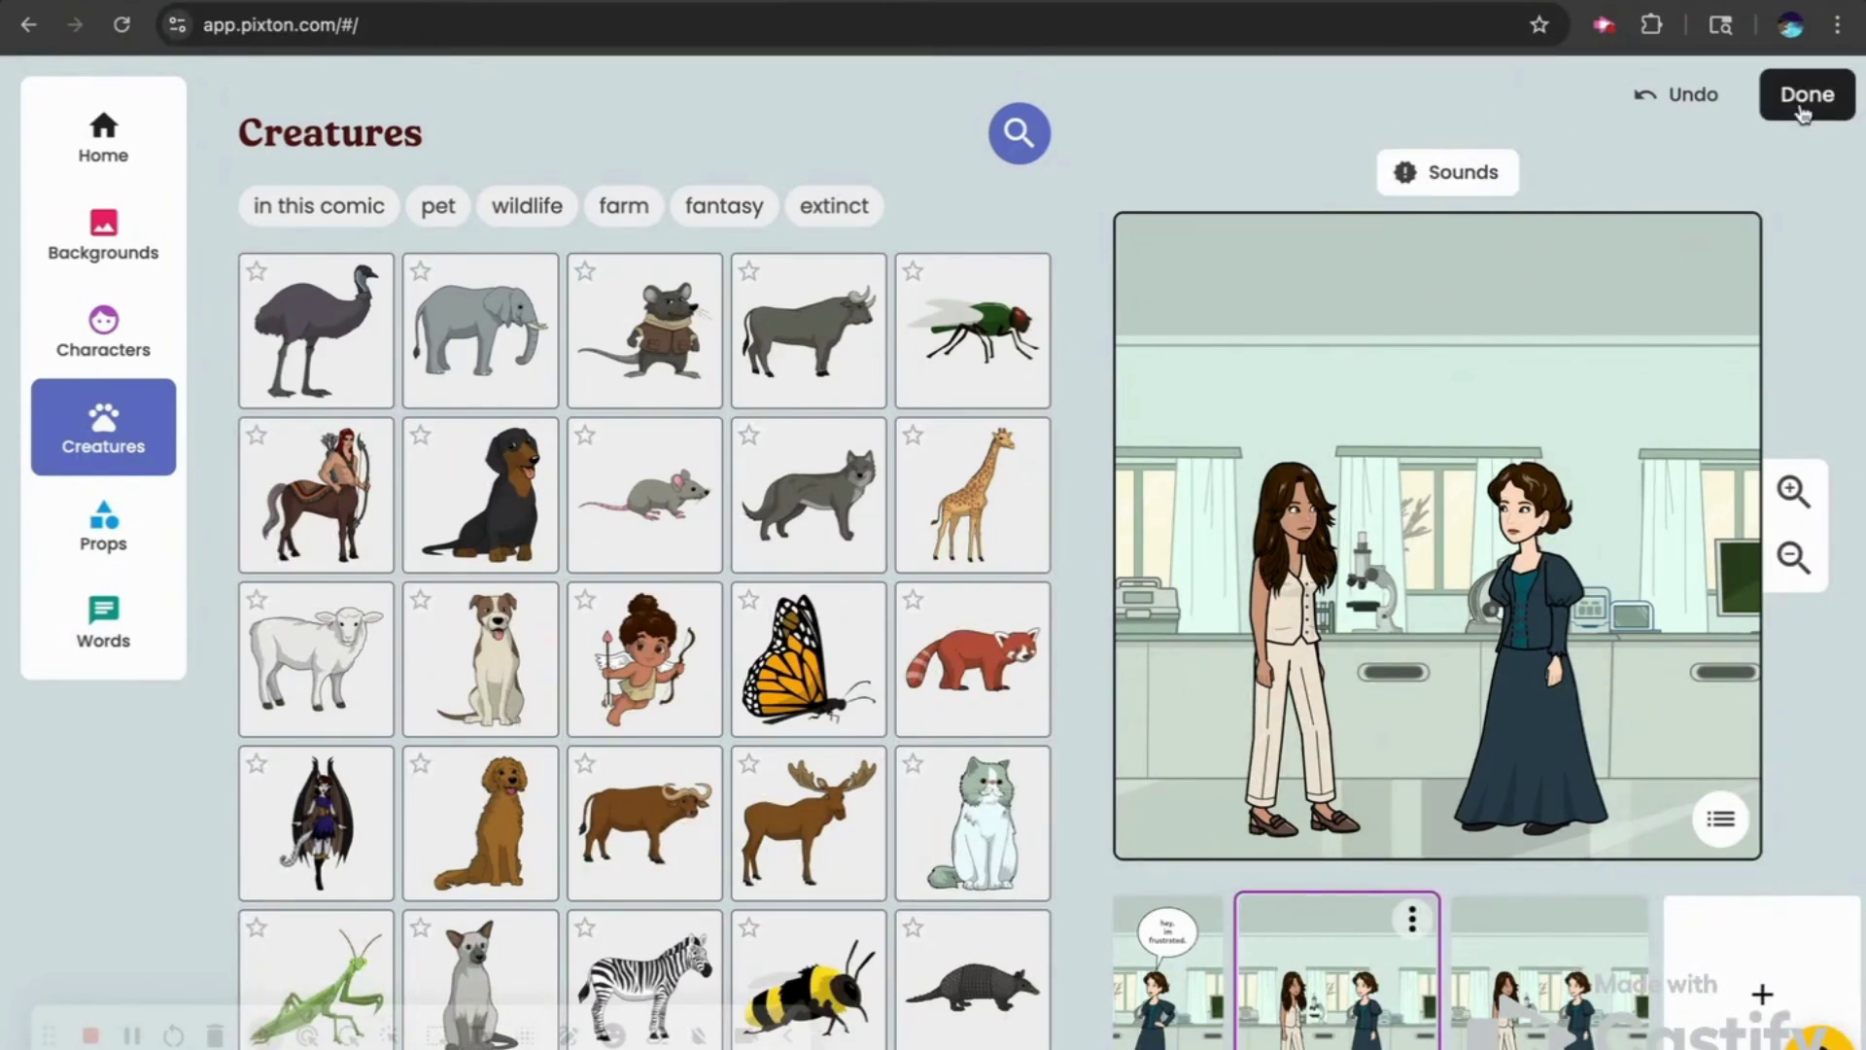
# - Finish editing and share the comic under the title "week 12 lesson", copying its link
pyautogui.click(1801, 113)
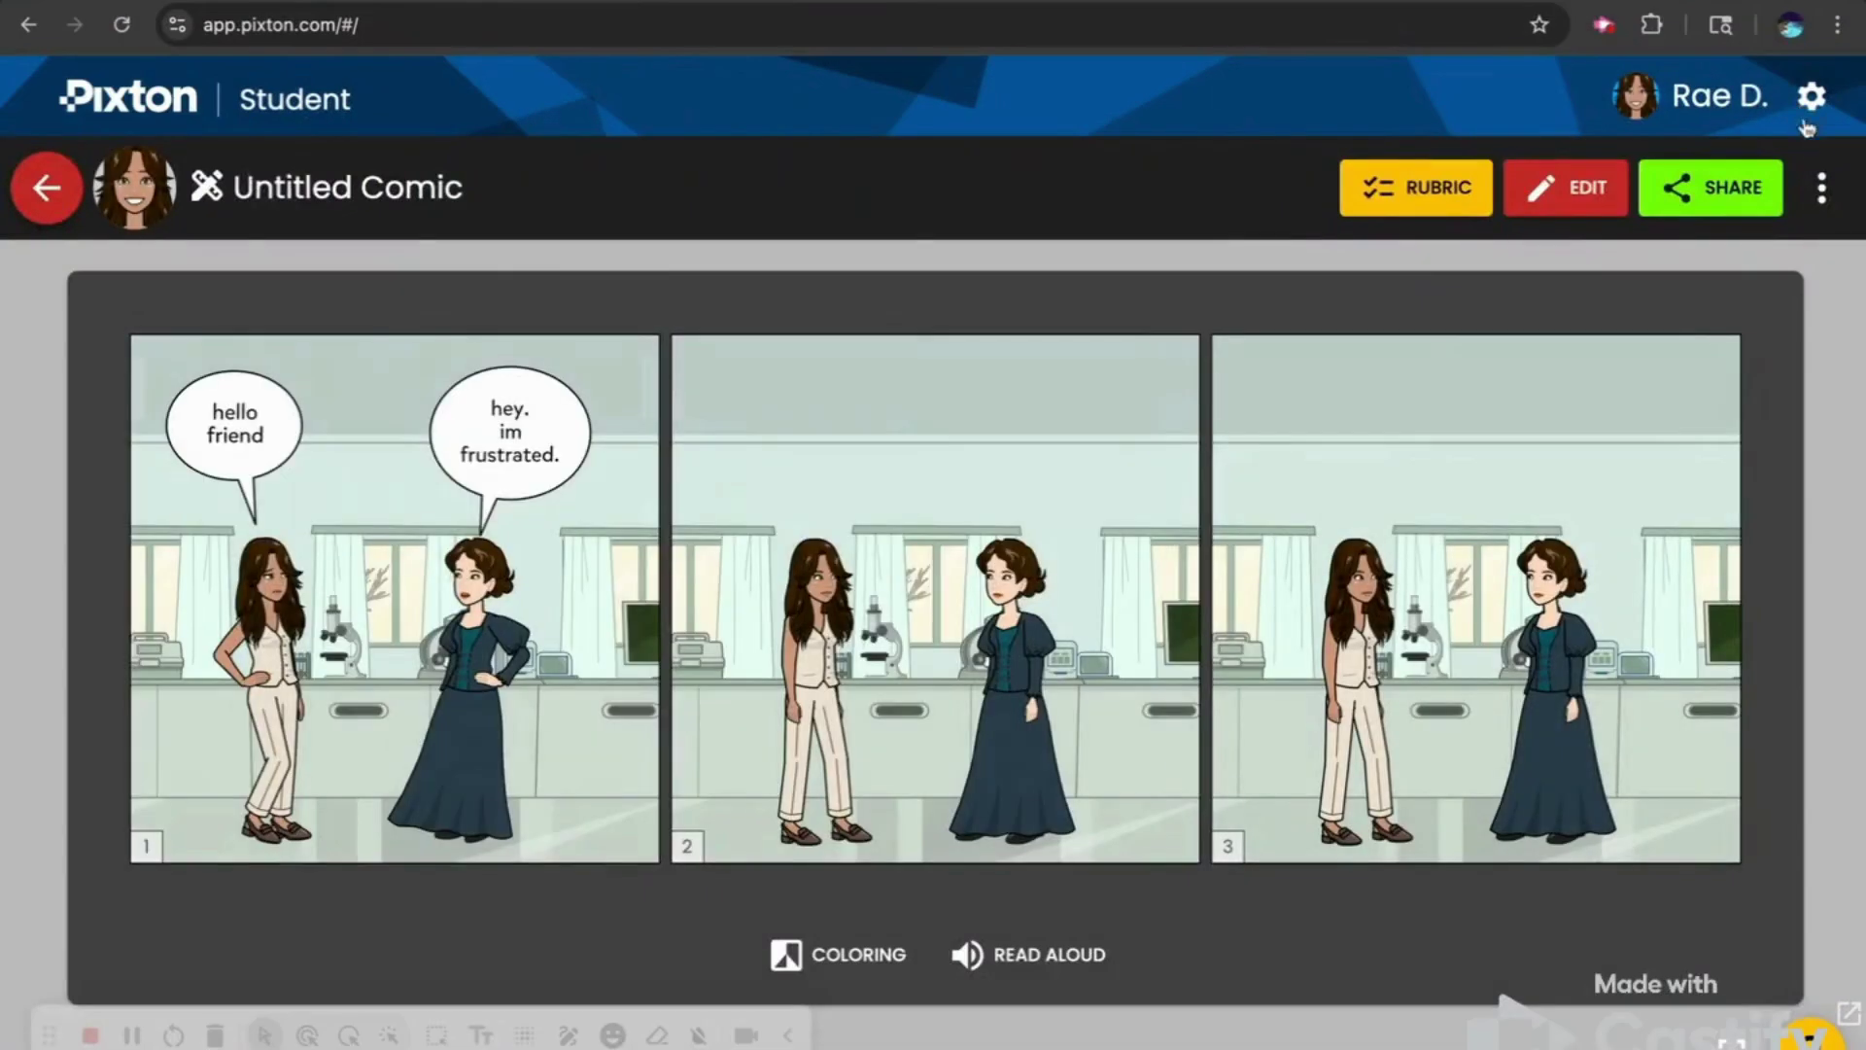
pyautogui.click(1738, 196)
pyautogui.write('w')
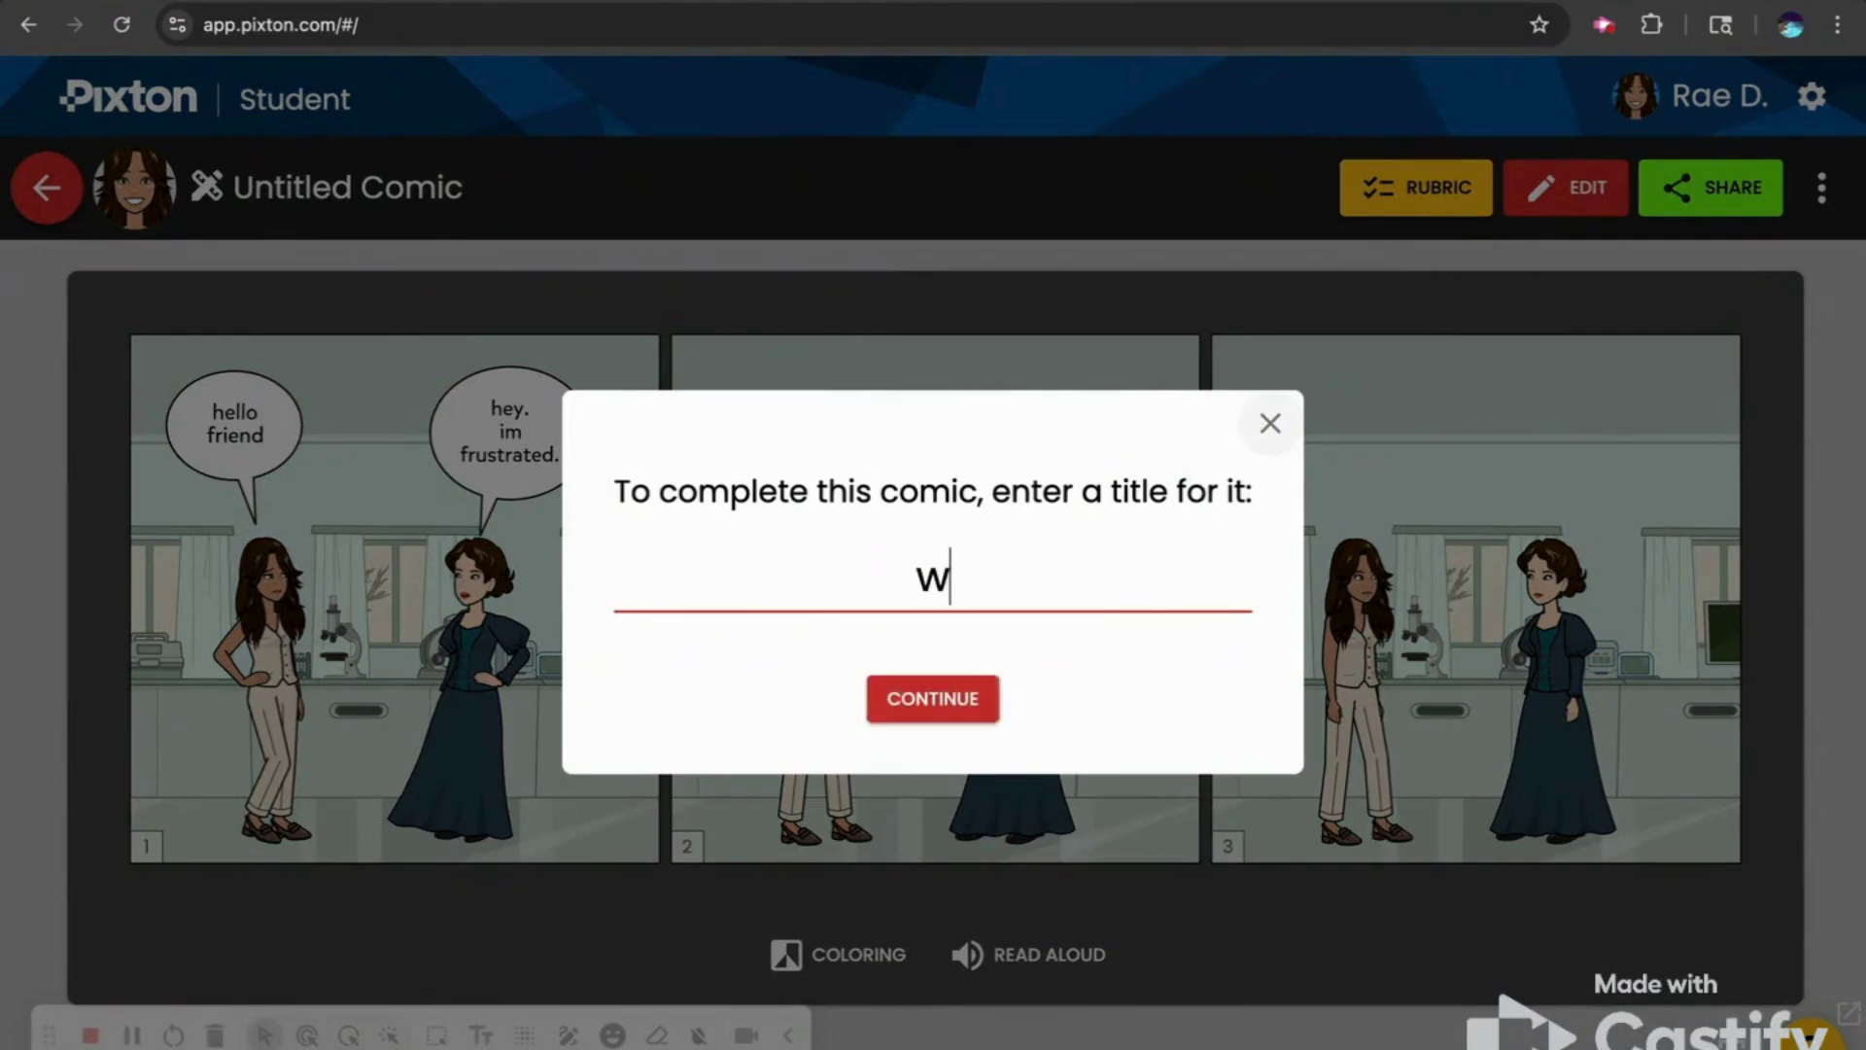
pyautogui.write('eek 12 ')
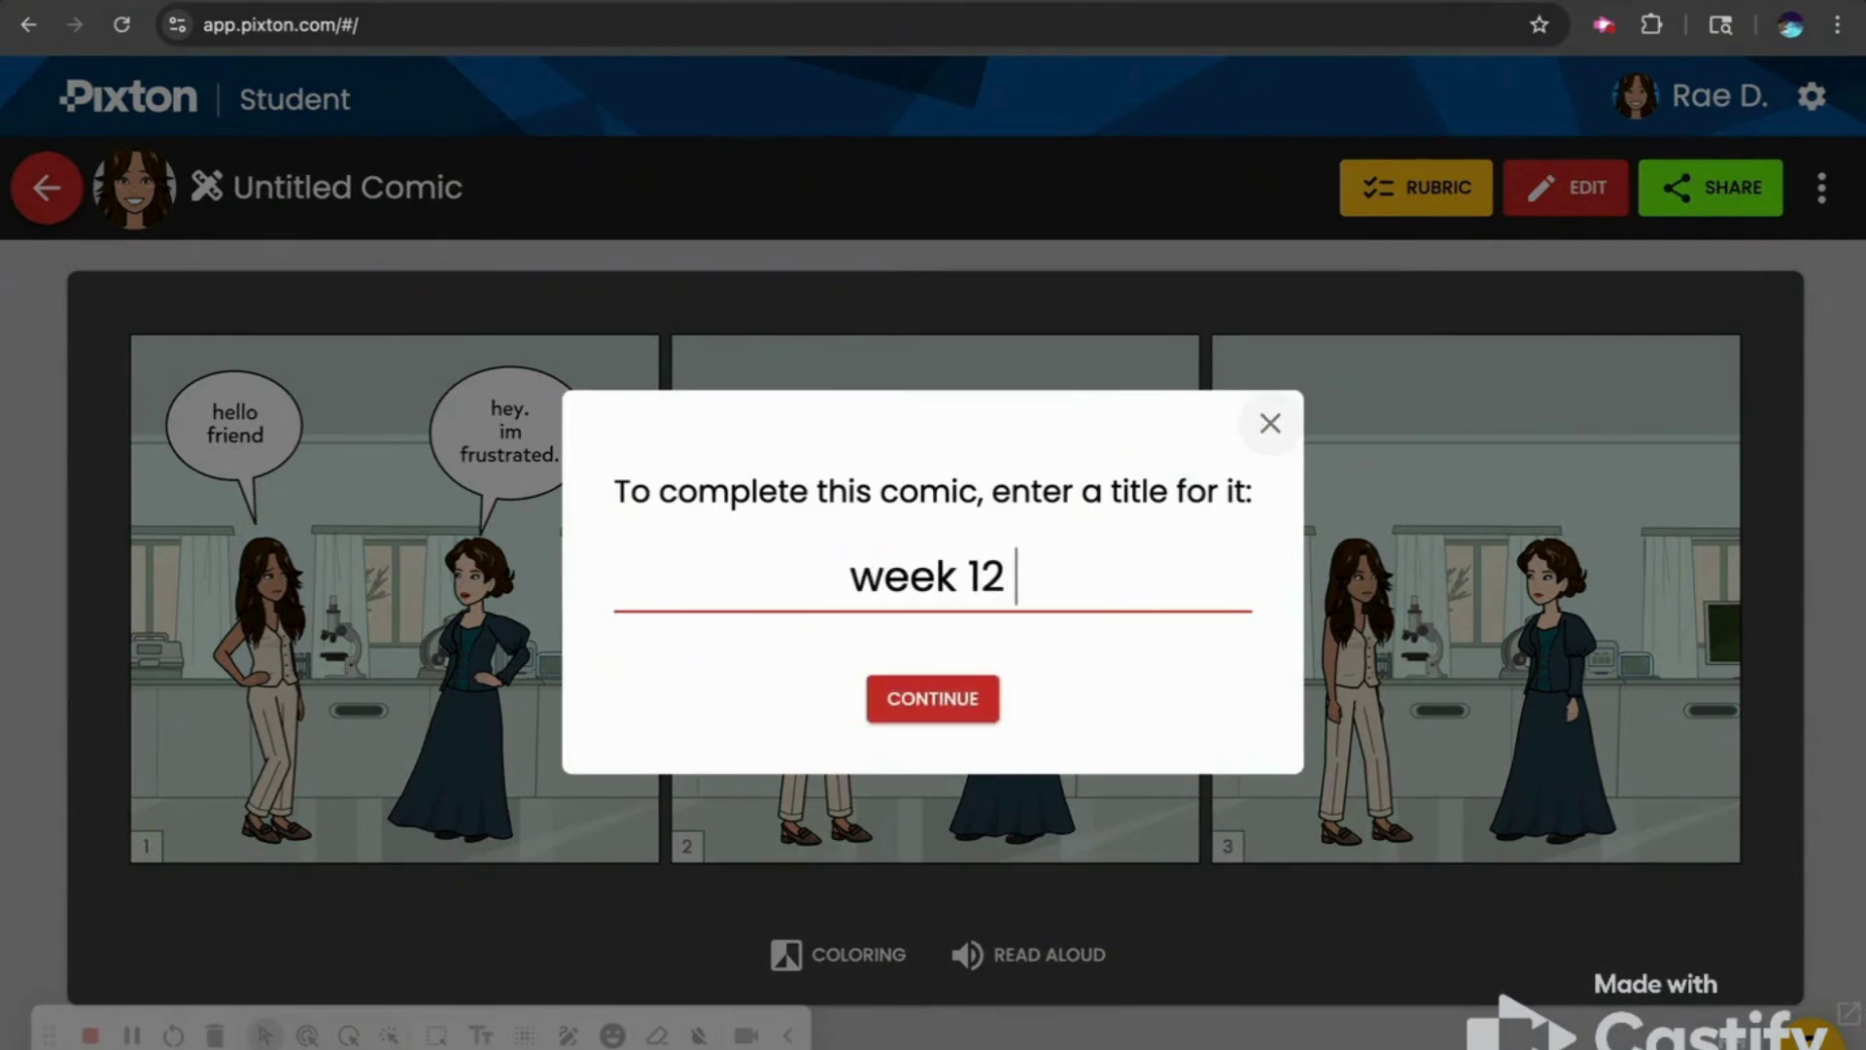
pyautogui.write('lesson')
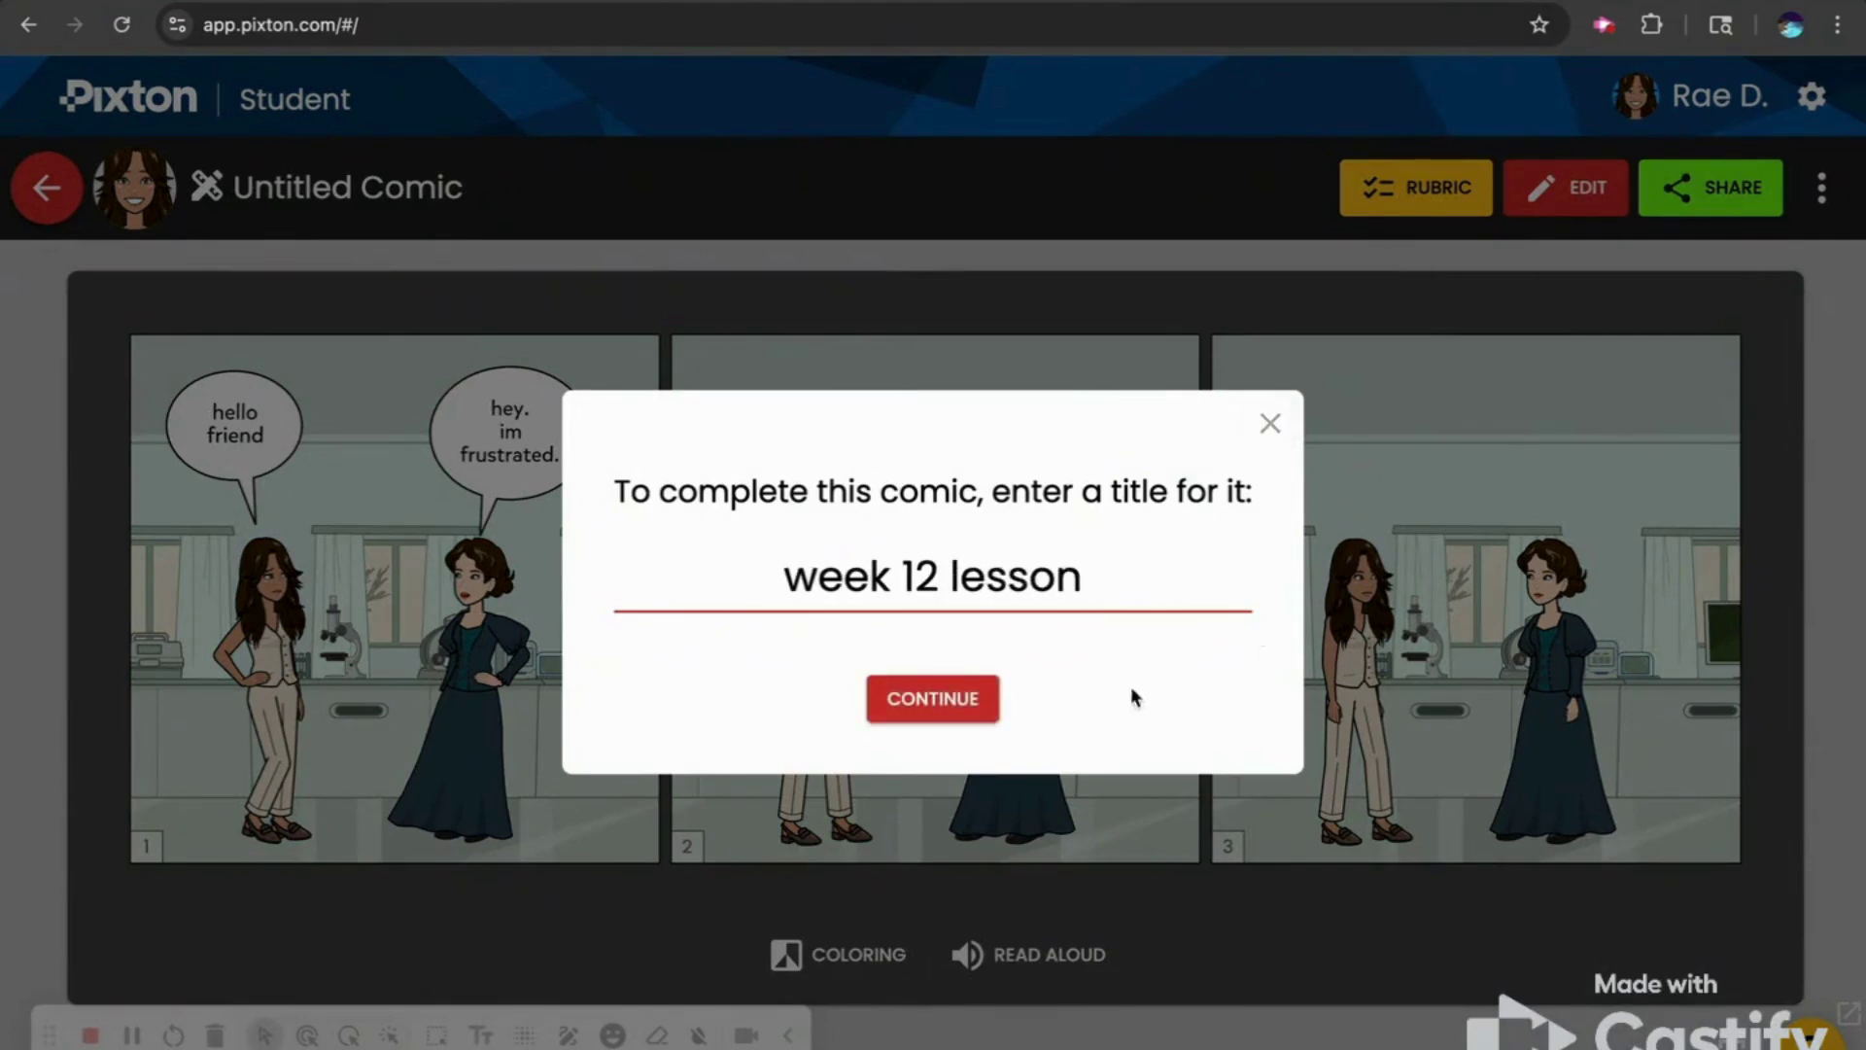
pyautogui.click(950, 700)
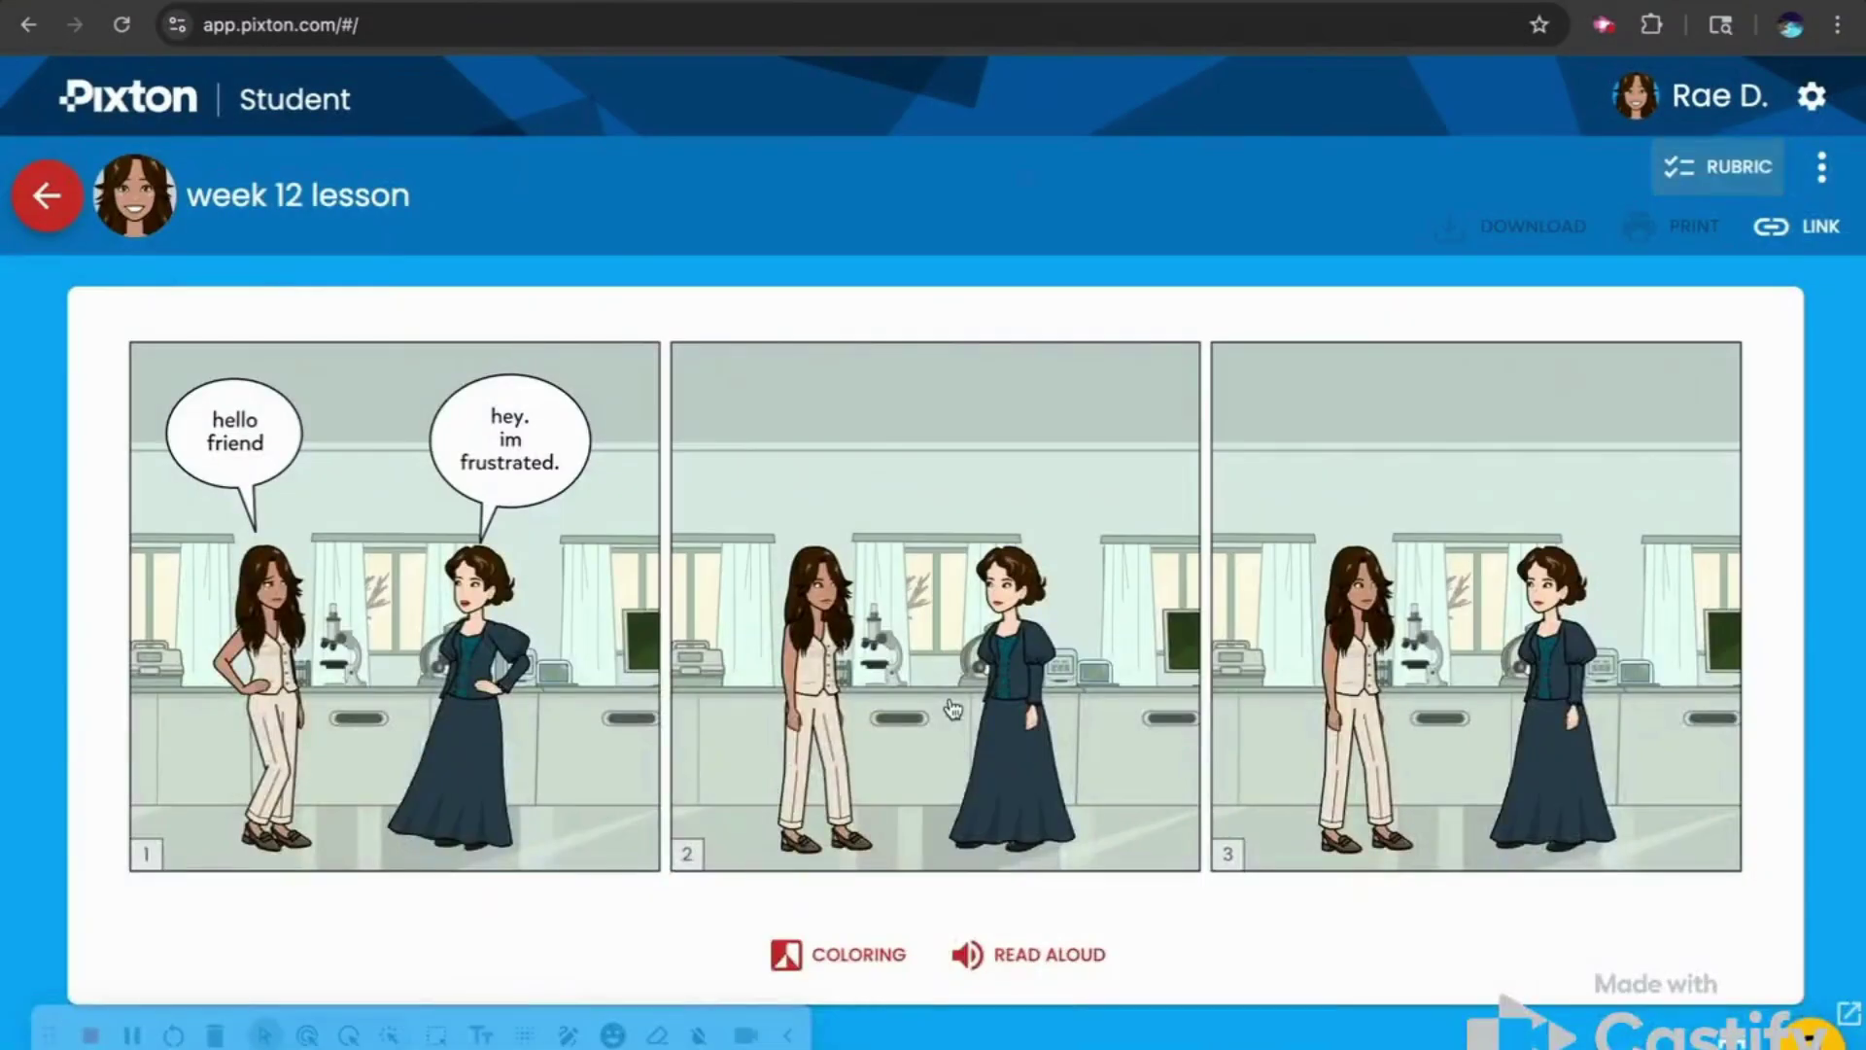
pyautogui.click(1820, 234)
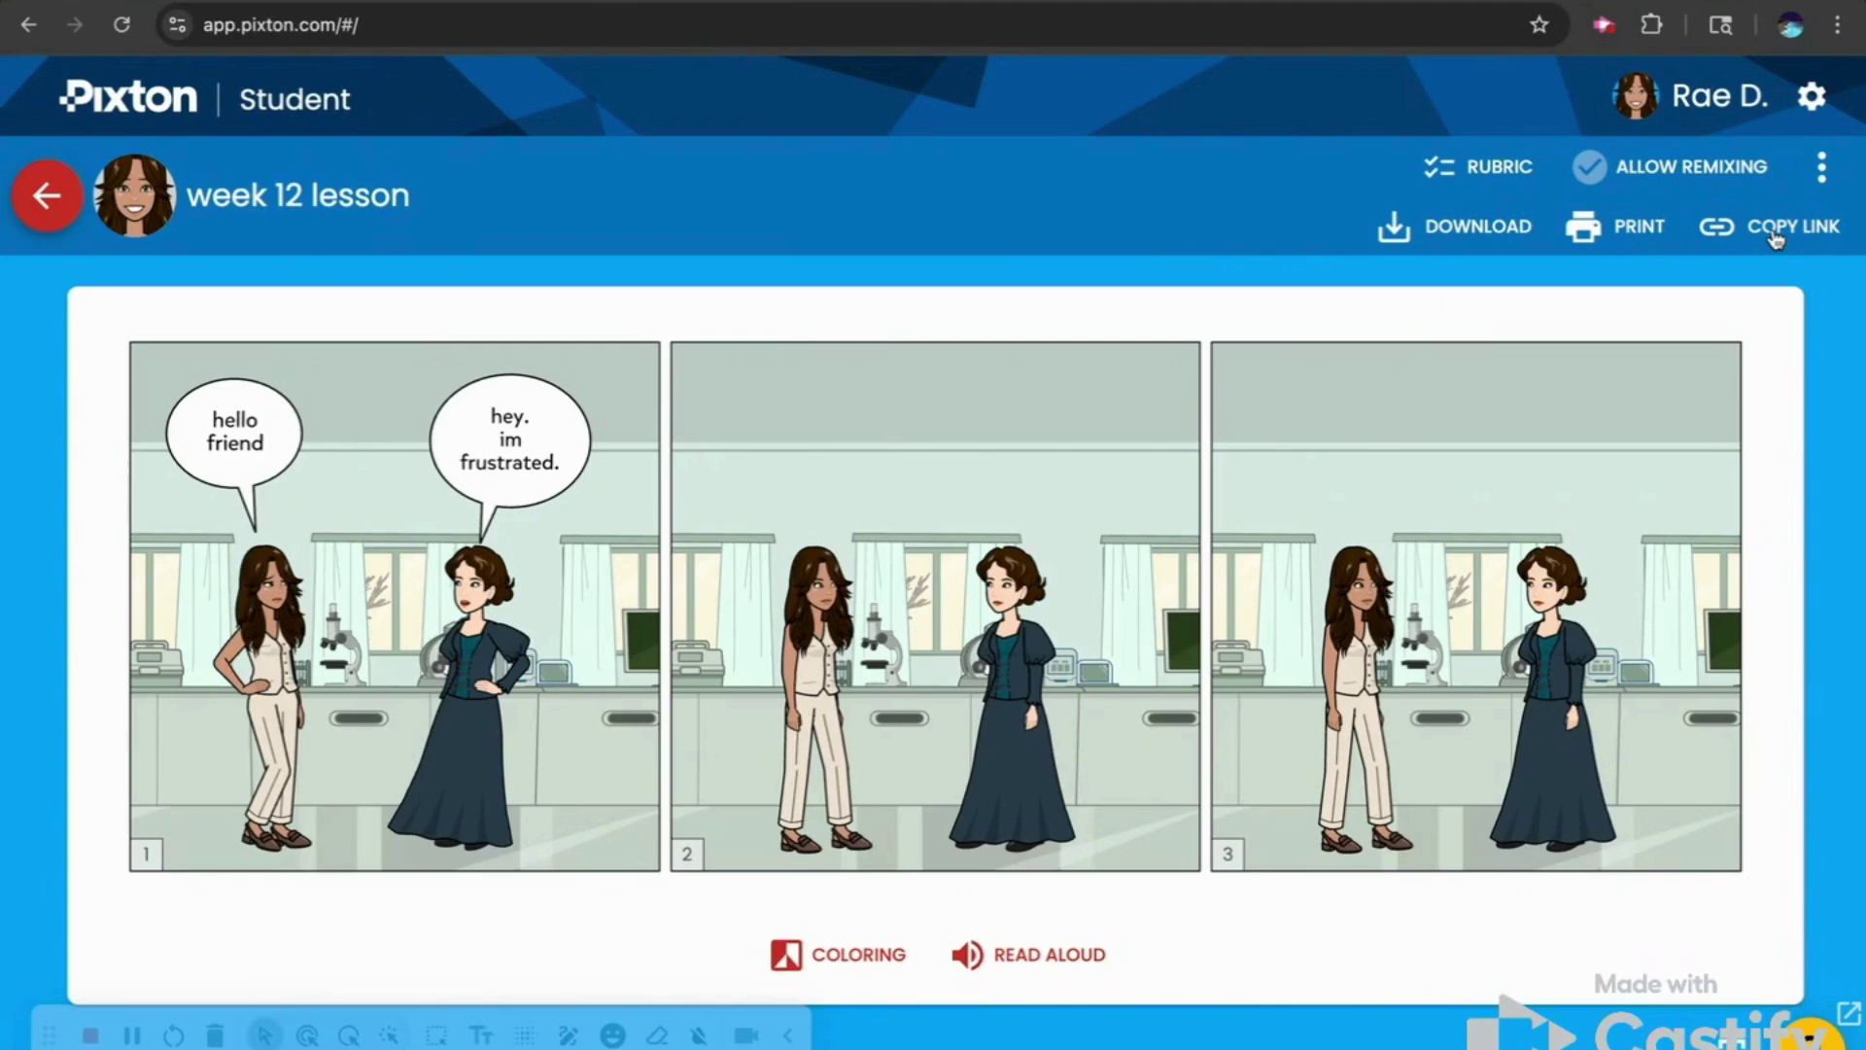
pyautogui.click(1604, 26)
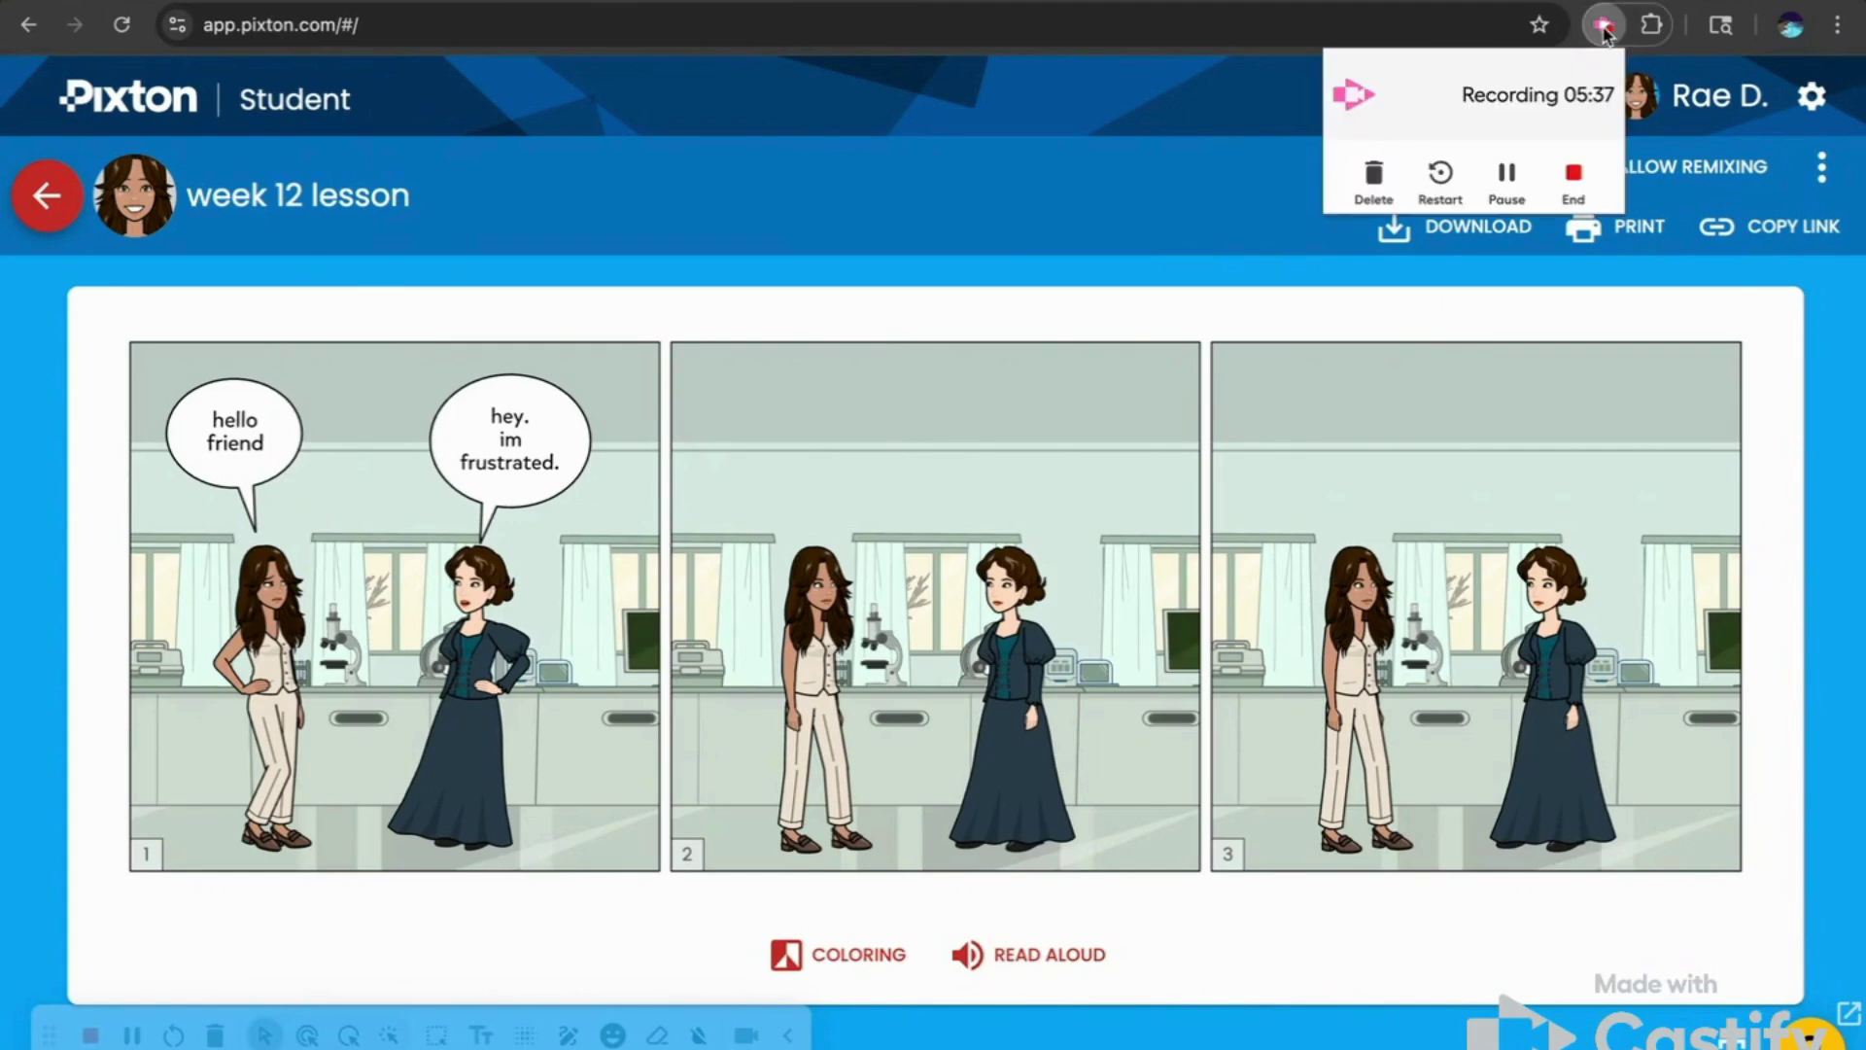